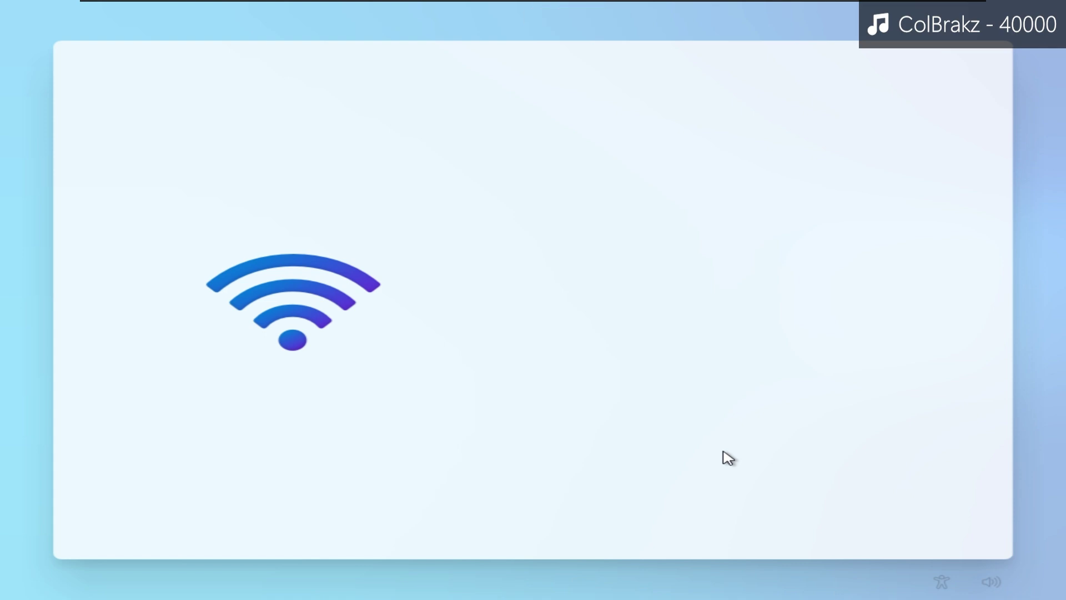
Enter the name of the person who will use this device and continue to the privacy settings
{"action": "left_click", "coordinate": [728, 514]}
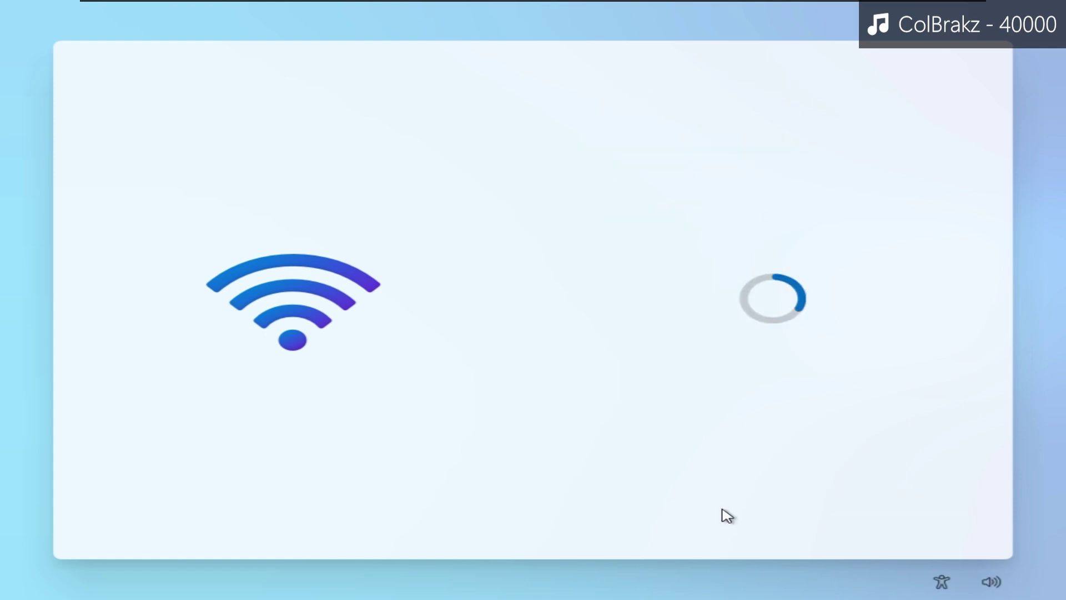
{"action": "left_click", "coordinate": [721, 511]}
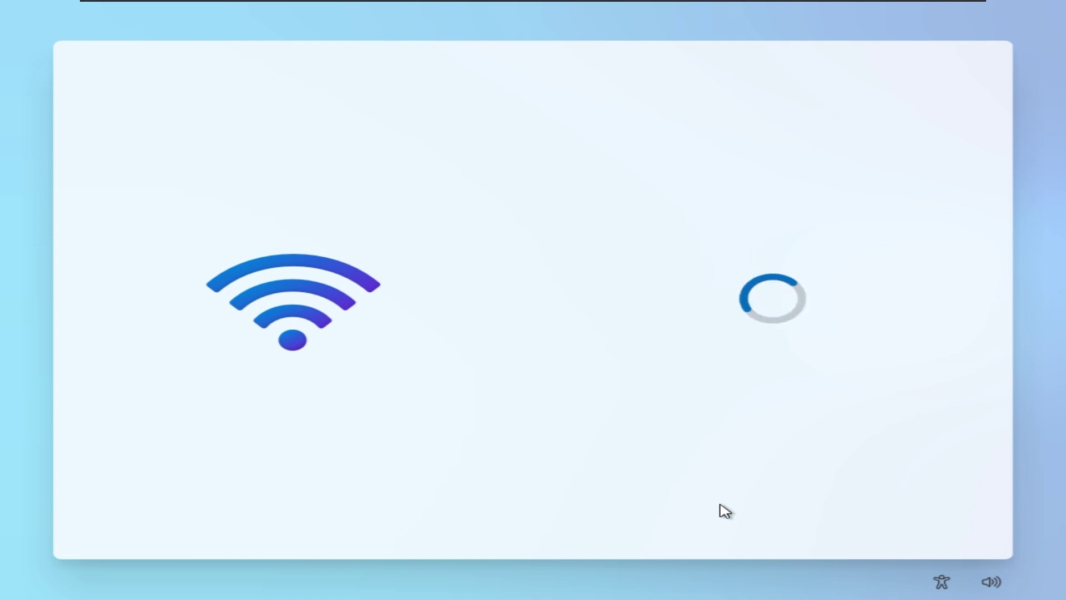
{"action": "type", "text": "XPower7125"}
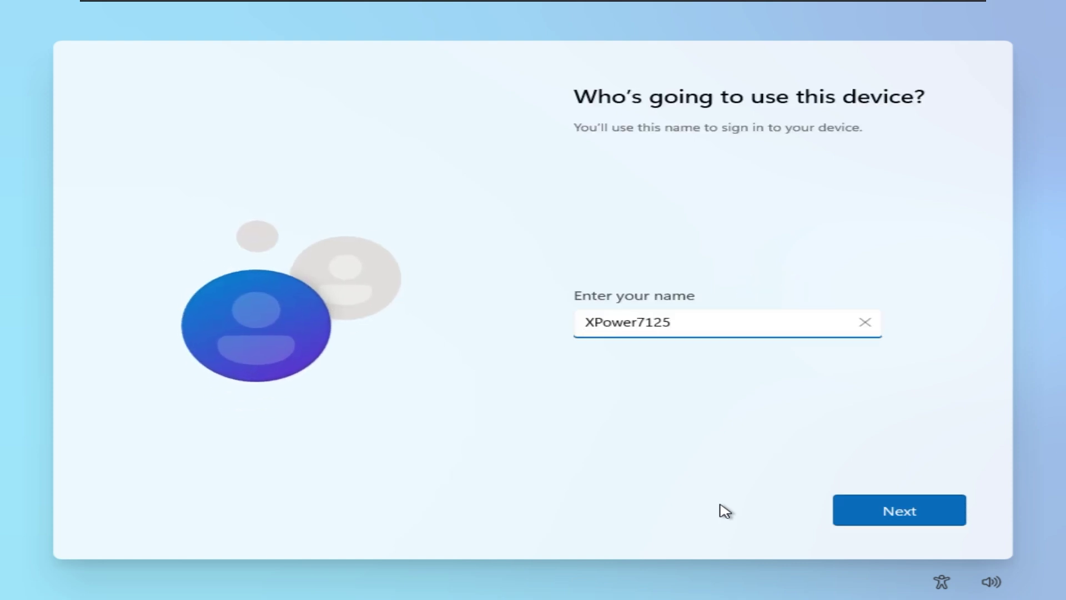
{"action": "key", "text": "Return"}
{"action": "key", "text": "Return"}
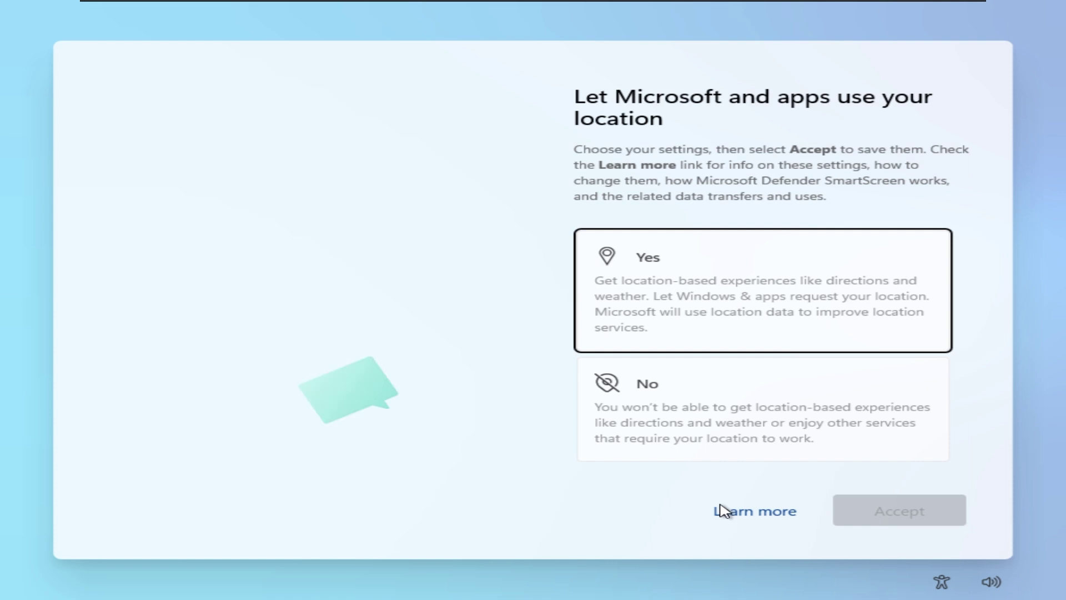
Decline location access for Microsoft and apps, and decline Find my device
{"action": "left_click", "coordinate": [683, 441]}
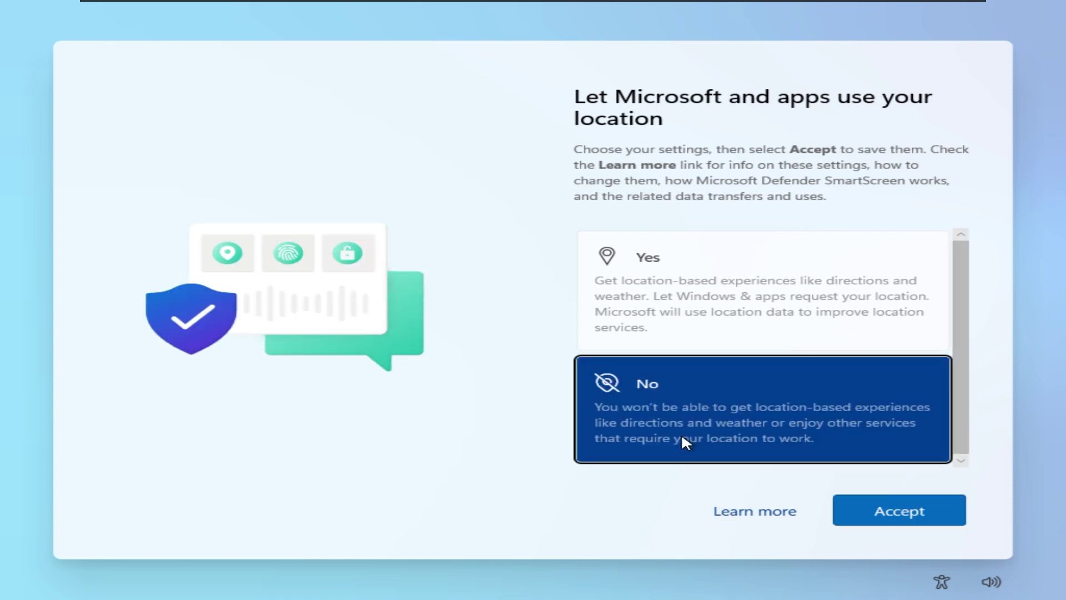
{"action": "left_click", "coordinate": [853, 502]}
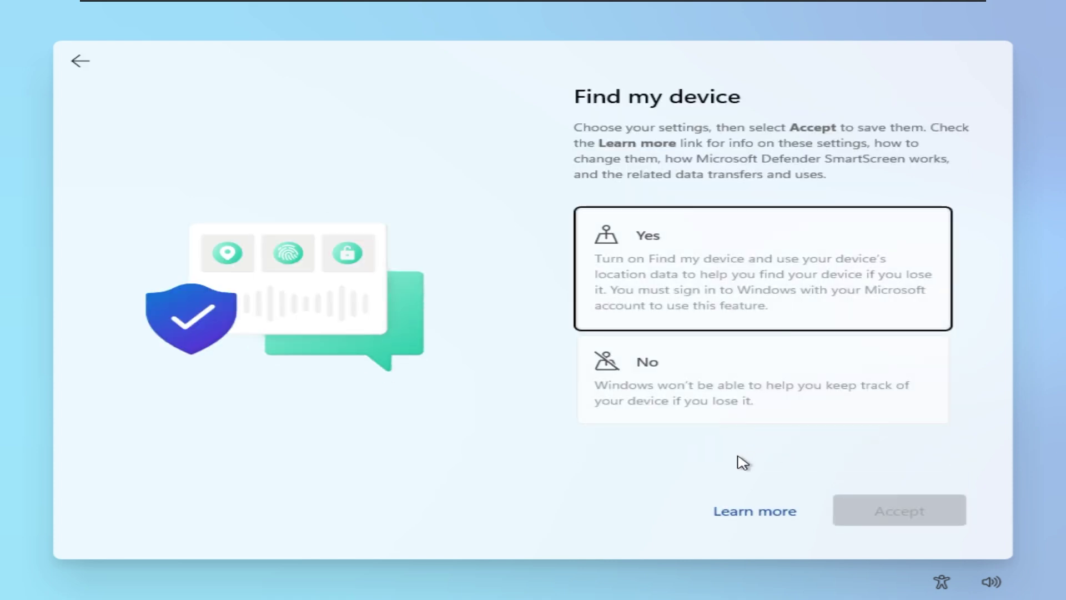
{"action": "left_click", "coordinate": [774, 416]}
{"action": "left_click", "coordinate": [890, 516]}
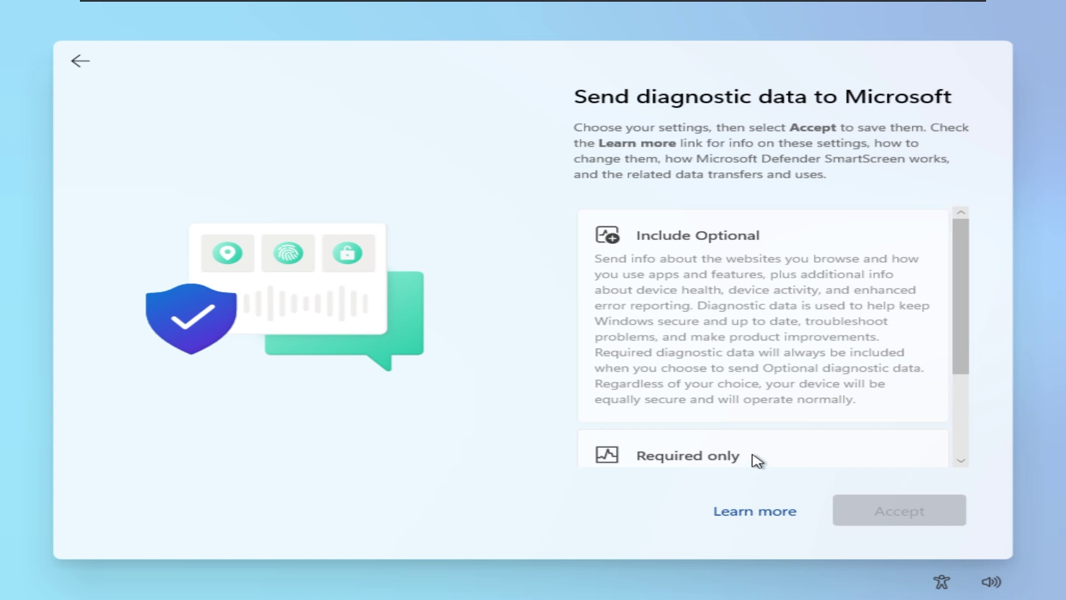
Choose Required only for diagnostic data sent to Microsoft and decline the privacy option that follows it
{"action": "left_click", "coordinate": [757, 461]}
{"action": "left_click", "coordinate": [852, 510]}
{"action": "left_click", "coordinate": [731, 419]}
{"action": "left_click", "coordinate": [849, 508]}
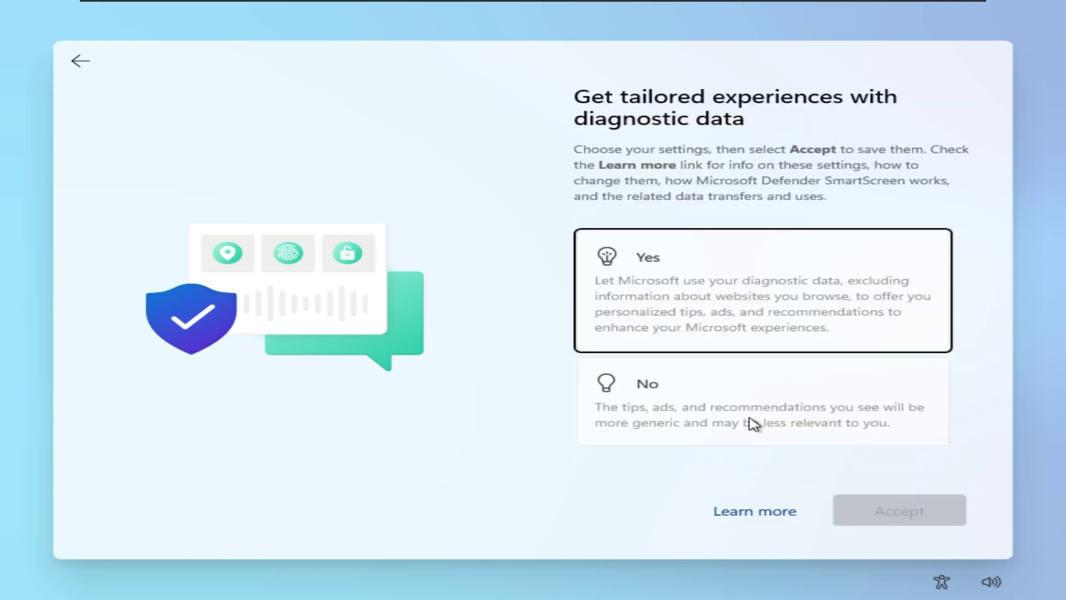
Decline tailored experiences with diagnostic data and the last privacy option, accepting both choices to finish the setup questions
{"action": "left_click", "coordinate": [749, 418]}
{"action": "left_click", "coordinate": [859, 505]}
{"action": "left_click", "coordinate": [774, 395]}
{"action": "left_click", "coordinate": [852, 507]}
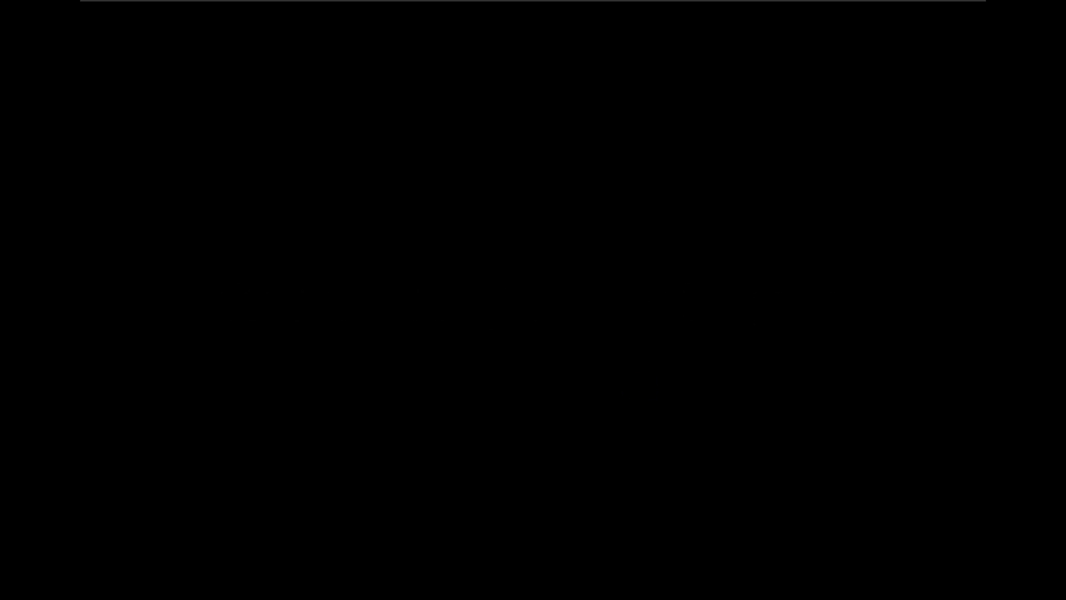
Connect the virtual machine's network adapter and allow User OOBE Create Elevated Object Server to make changes
{"action": "key", "text": "ctrl+alt+Delete"}
{"action": "left_click", "coordinate": [179, 7]}
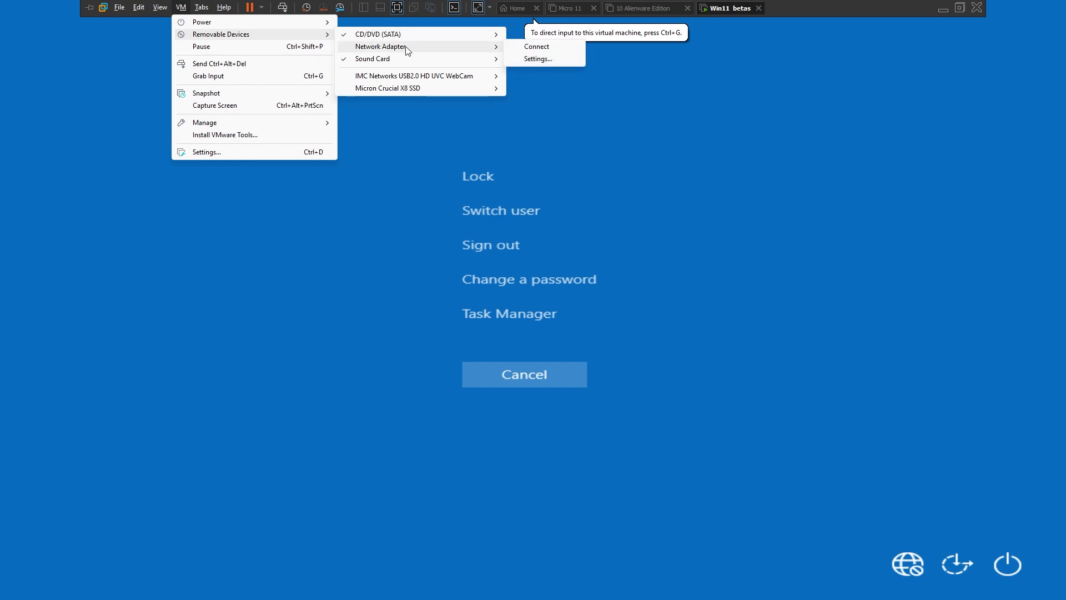
{"action": "left_click", "coordinate": [528, 45]}
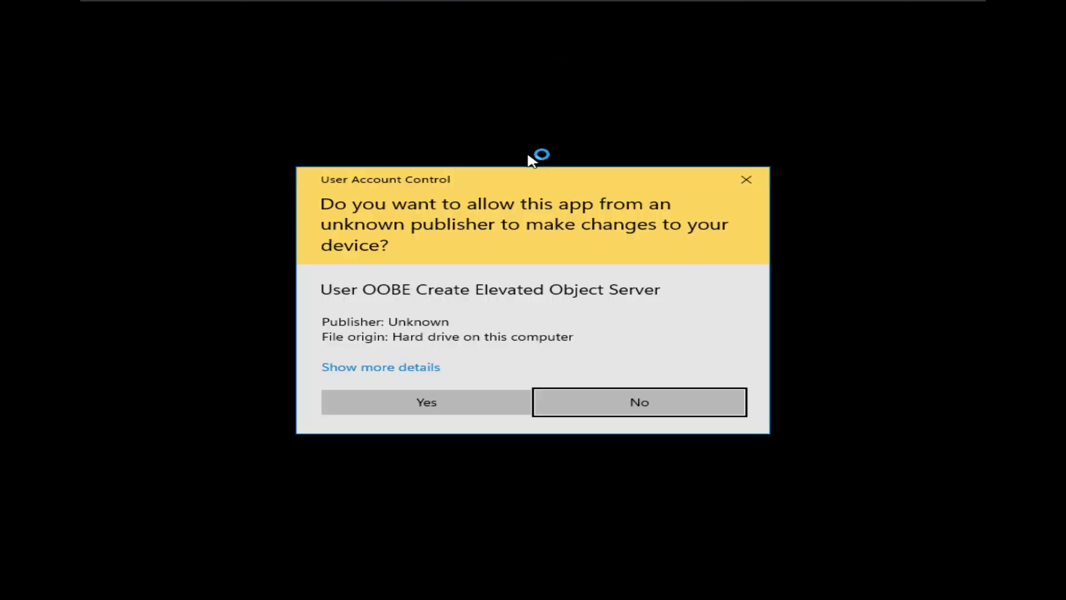
{"action": "key", "text": "Left"}
{"action": "key", "text": "Return"}
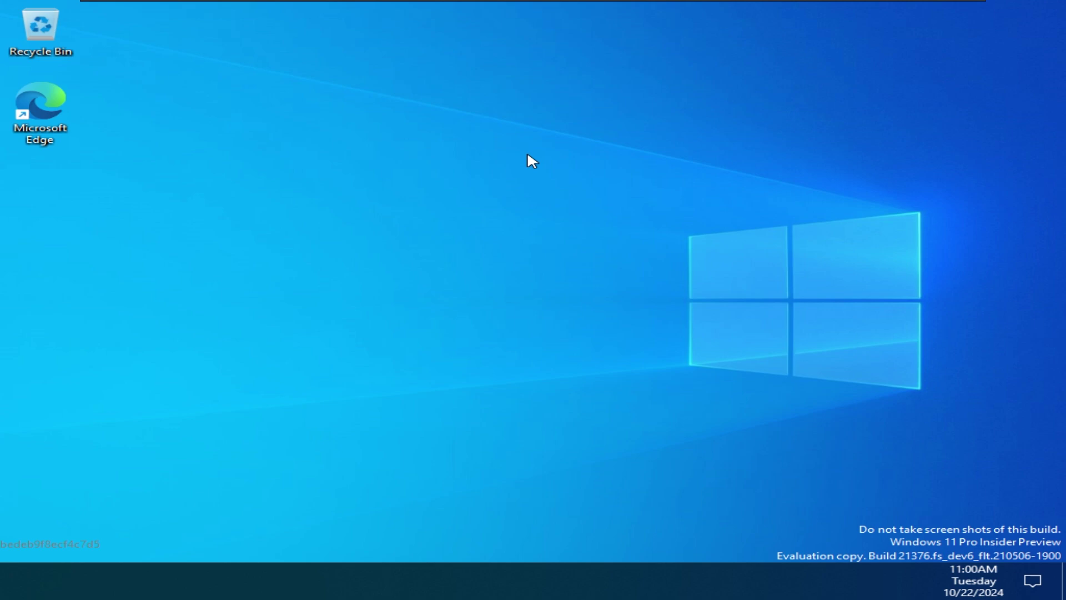
Start the VMware Tools installation for the Win11 betas virtual machine
{"action": "mouse_move", "coordinate": [532, 2]}
{"action": "left_click", "coordinate": [181, 7]}
{"action": "left_click", "coordinate": [240, 136]}
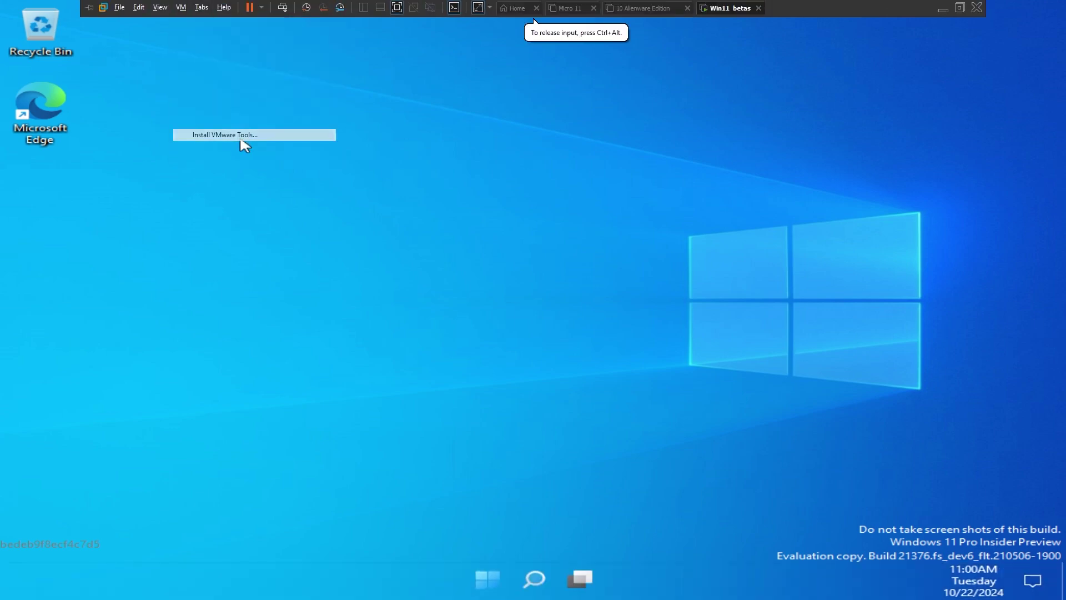
Run D:\setup64 and allow the VMware installation launcher to make changes to the device
{"action": "key", "text": "super+r"}
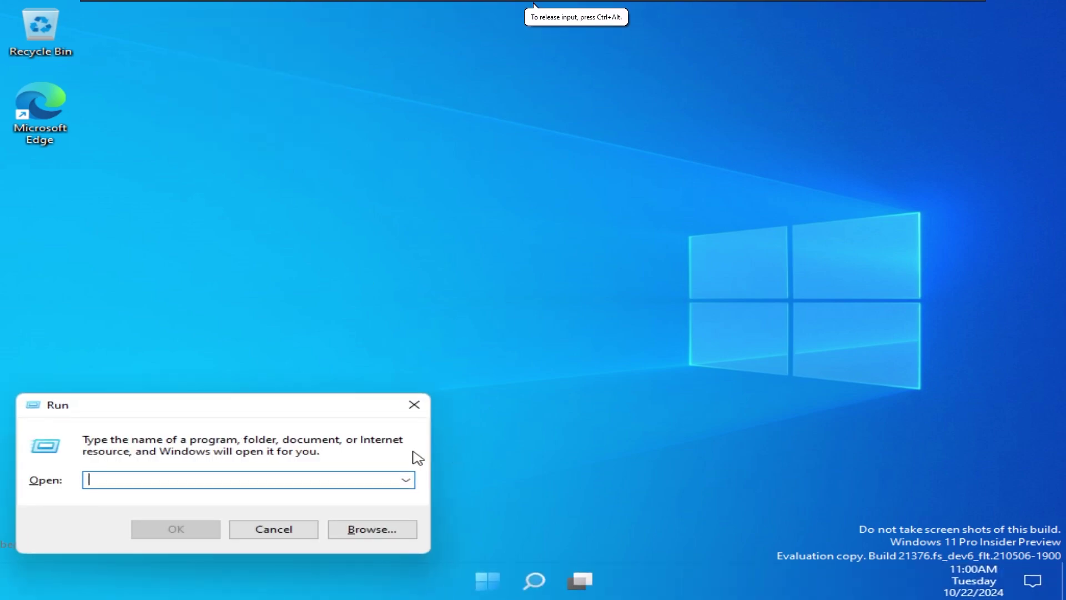
{"action": "type", "text": "C:\\setup"}
{"action": "key", "text": "ctrl+a"}
{"action": "type", "text": "D:\\setup"}
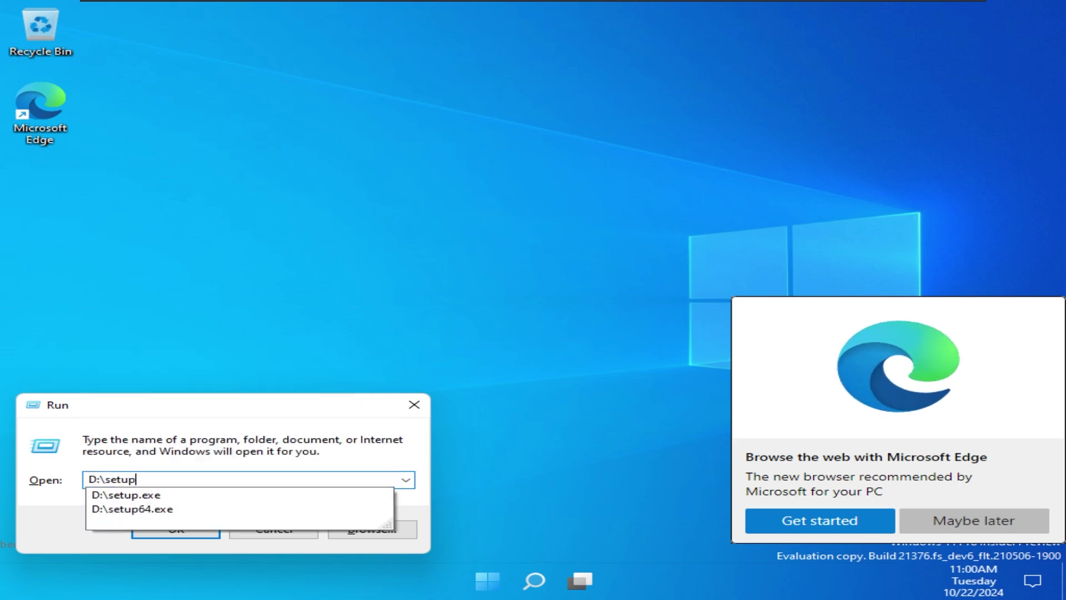
{"action": "key", "text": "Return"}
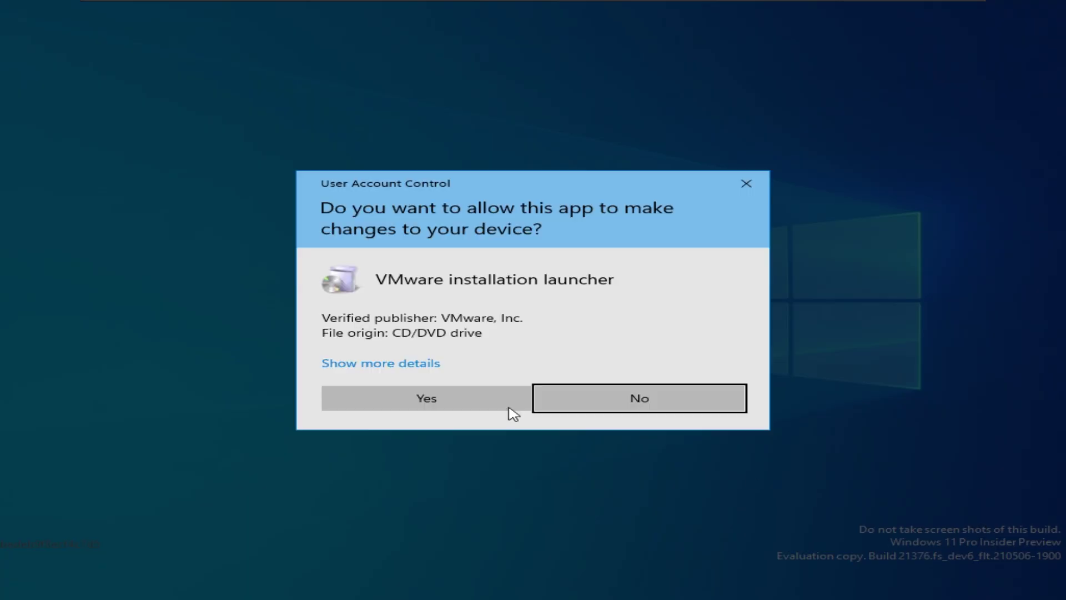
{"action": "left_click", "coordinate": [507, 414]}
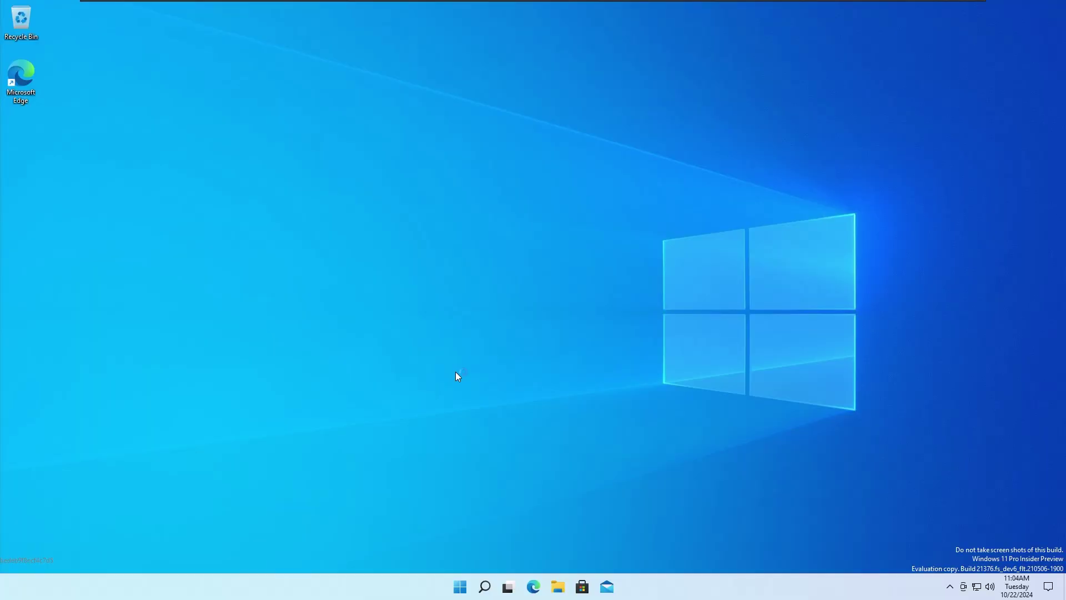
View the Start menu and browse to Local Disk (C:) in File Explorer
{"action": "key", "text": "super"}
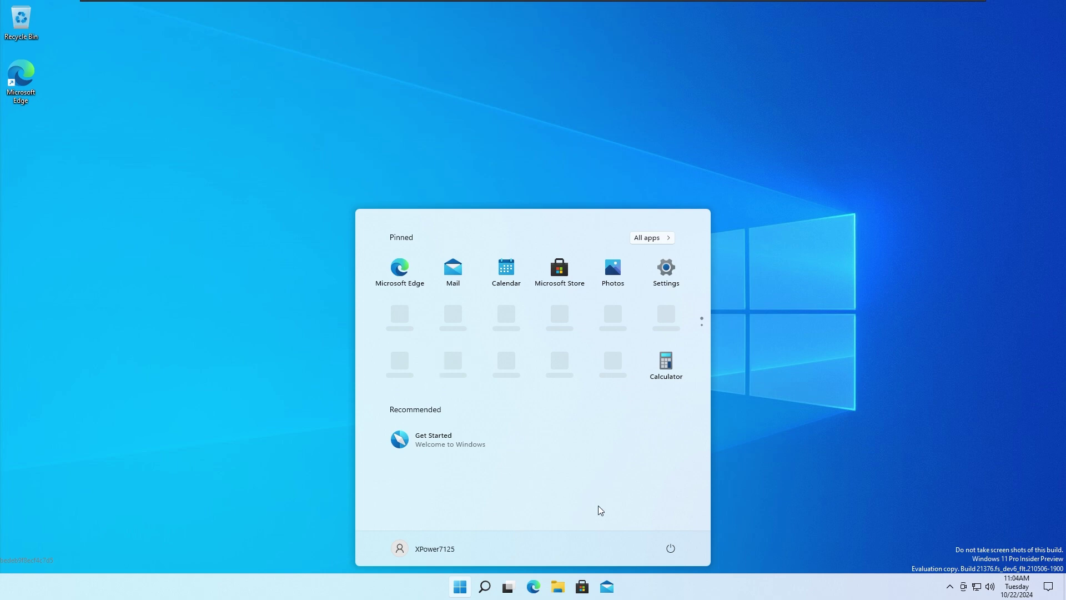
{"action": "key", "text": "super"}
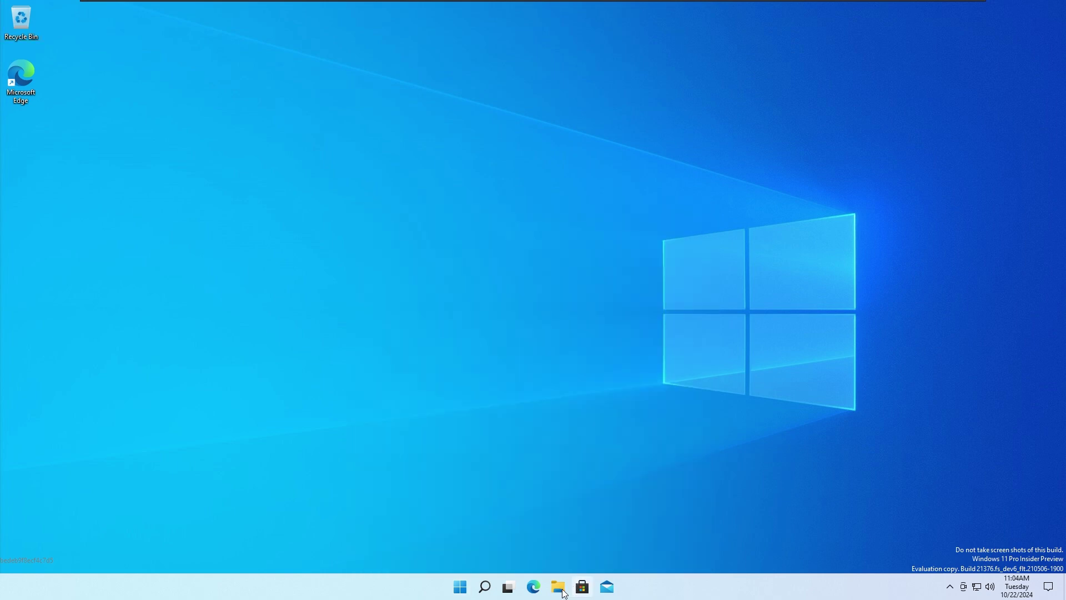
{"action": "left_click", "coordinate": [559, 589]}
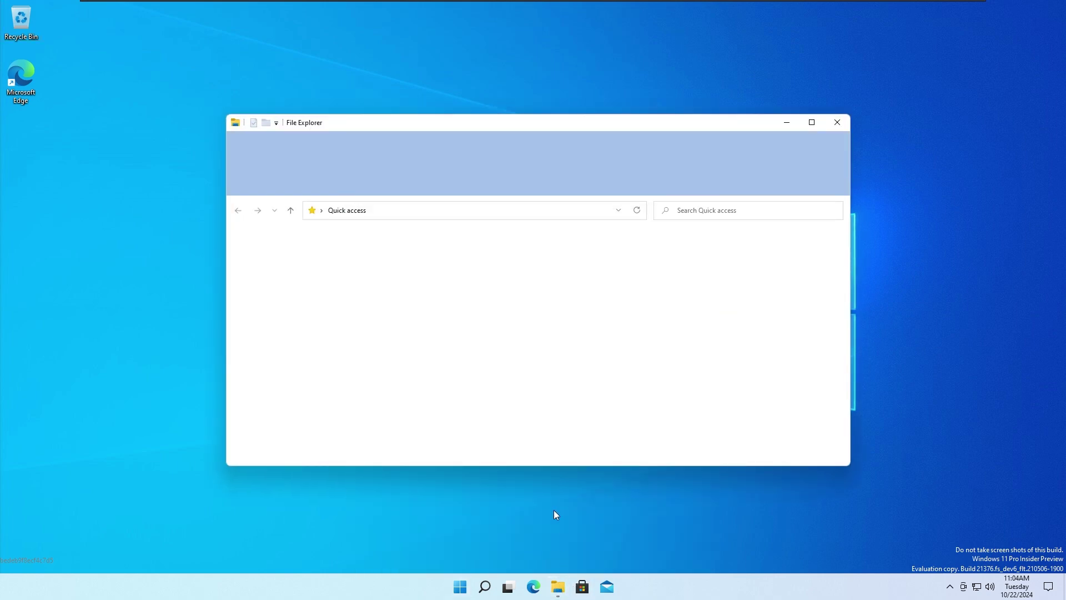
{"action": "key", "text": "super"}
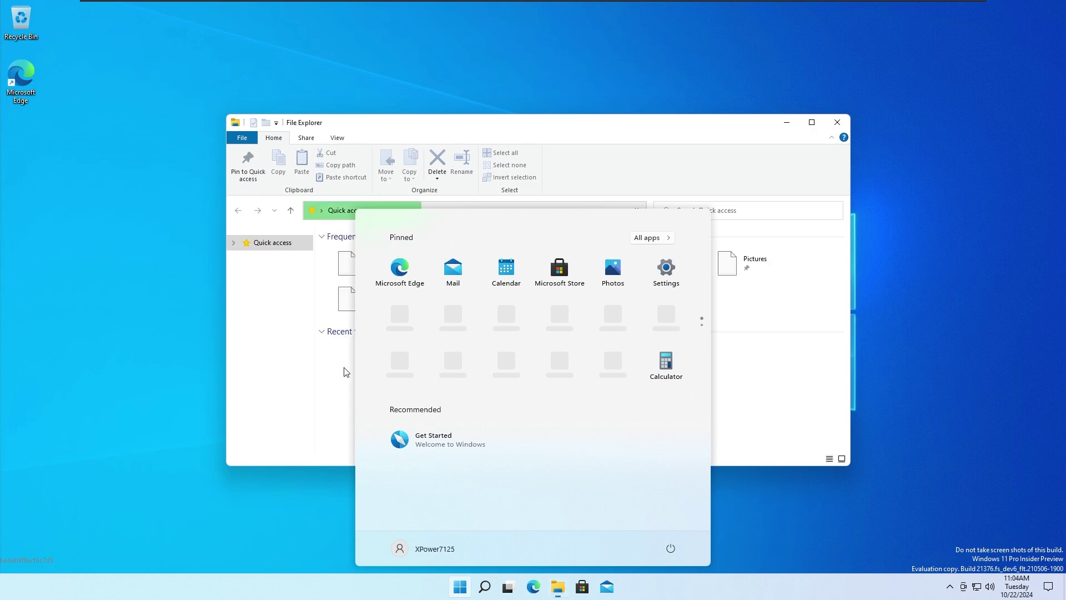
{"action": "left_click", "coordinate": [275, 376]}
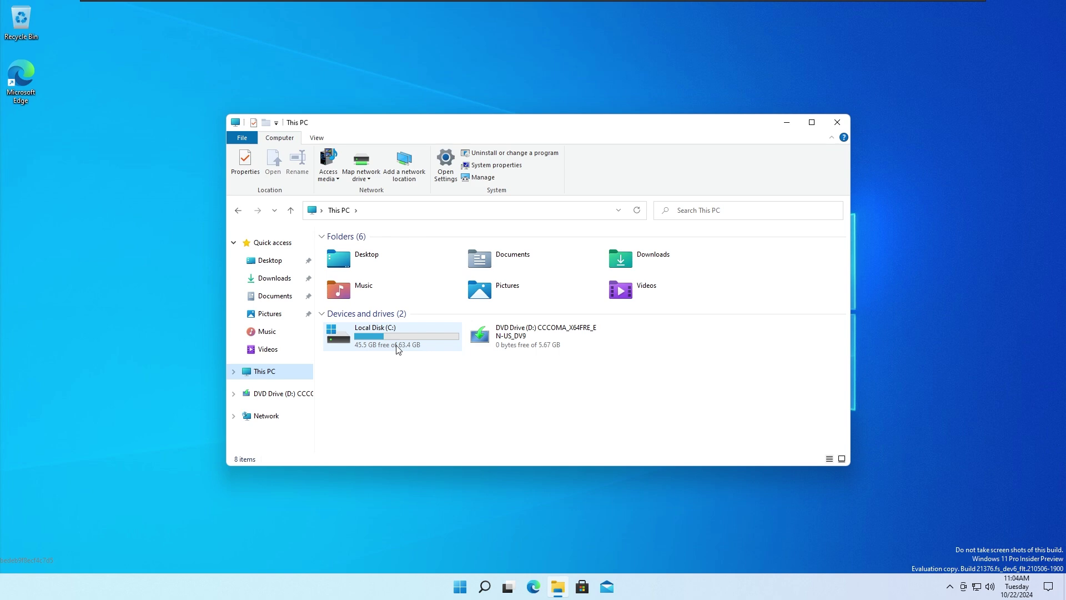
{"action": "left_click", "coordinate": [398, 348]}
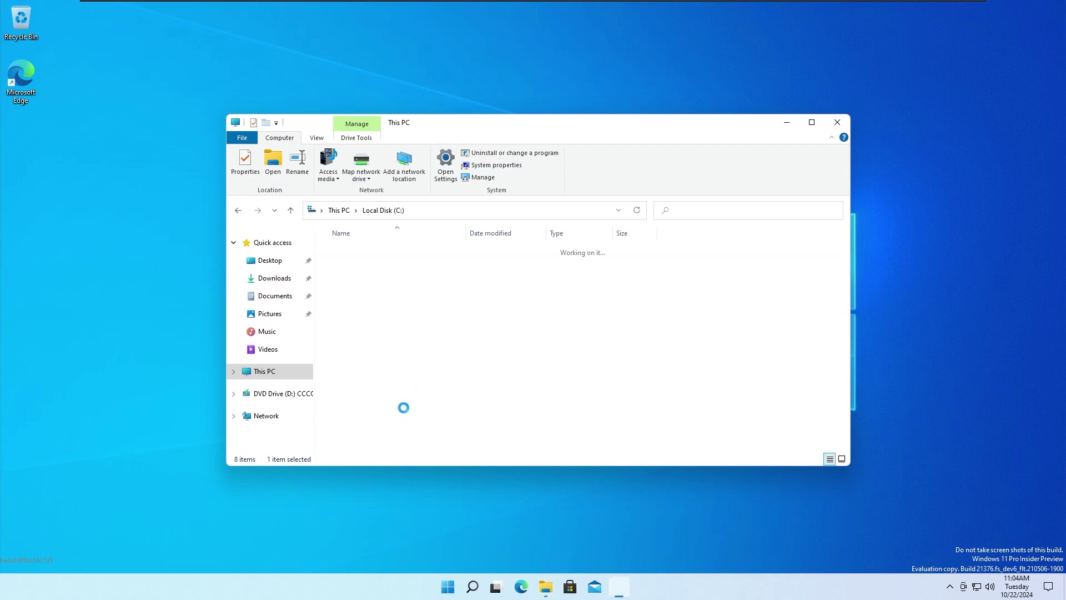
{"action": "type", "text": "D:\\setup64"}
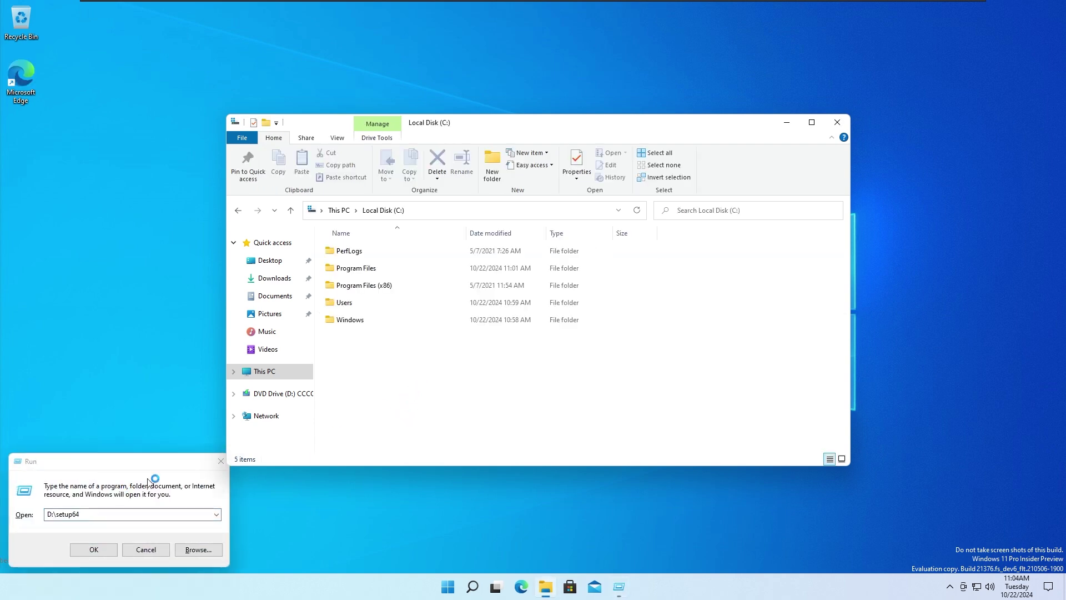
{"action": "left_click", "coordinate": [92, 484]}
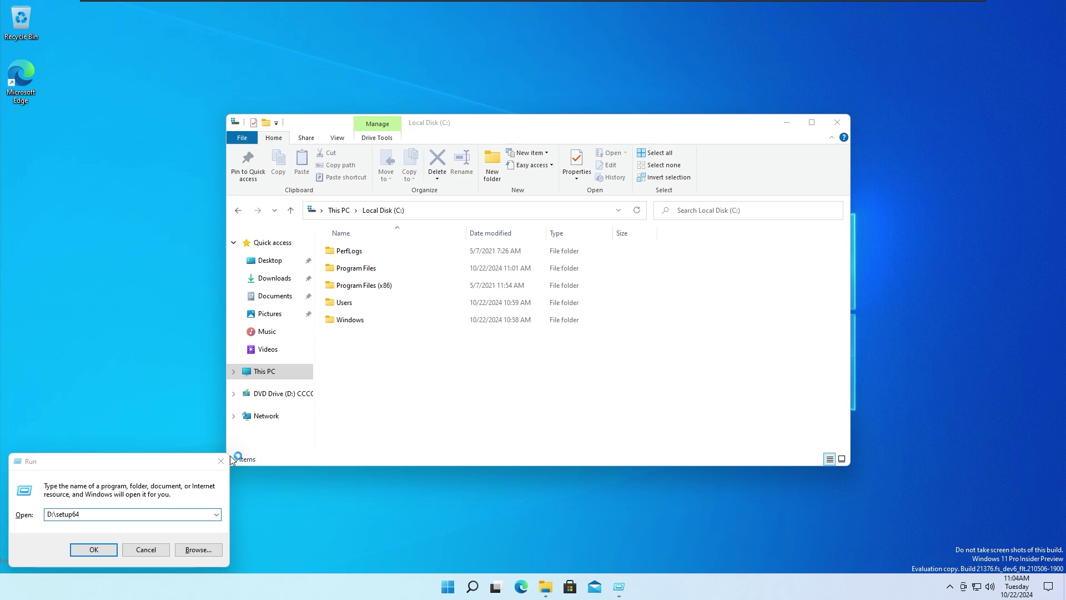
{"action": "left_click", "coordinate": [176, 467]}
{"action": "key", "text": "Return"}
{"action": "key", "text": "super"}
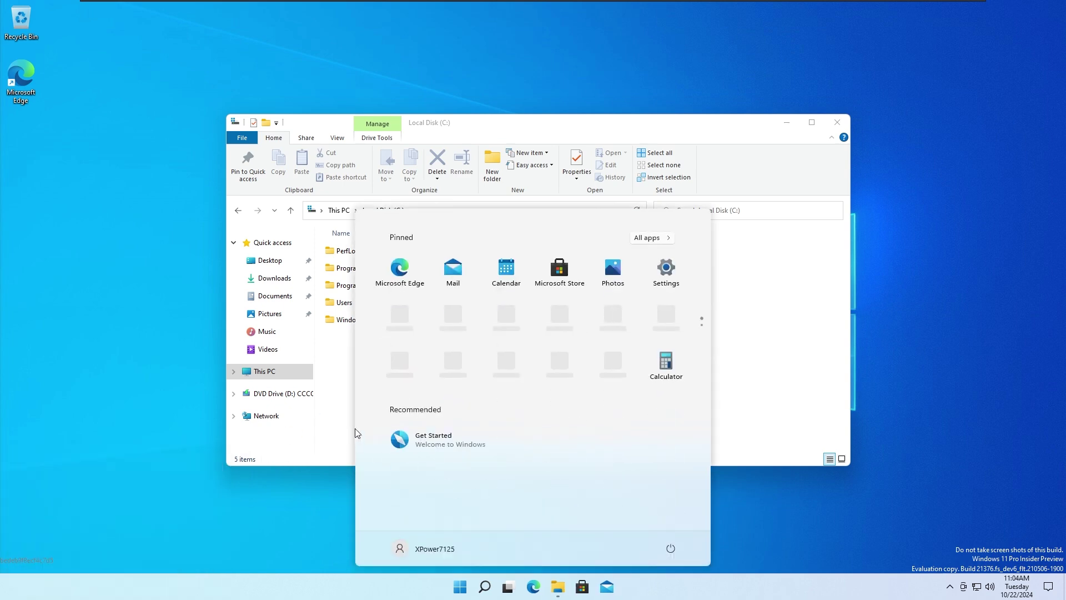
{"action": "key", "text": "super"}
{"action": "key", "text": "super"}
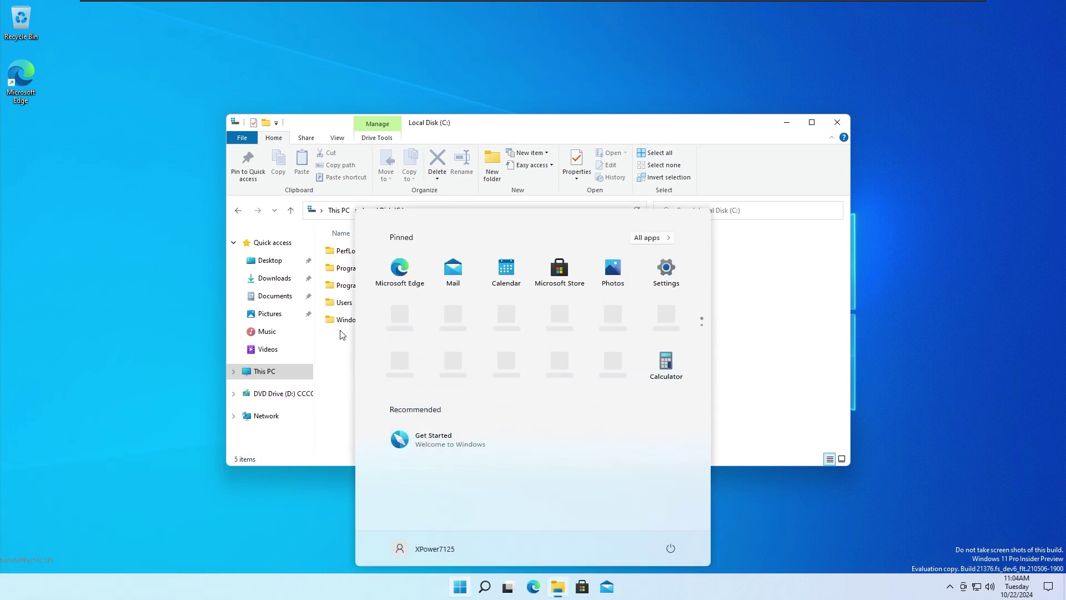
Browse to the C:\Windows\Resources\Themes folder to view the included themes
{"action": "left_click", "coordinate": [341, 320]}
{"action": "key", "text": "super+e"}
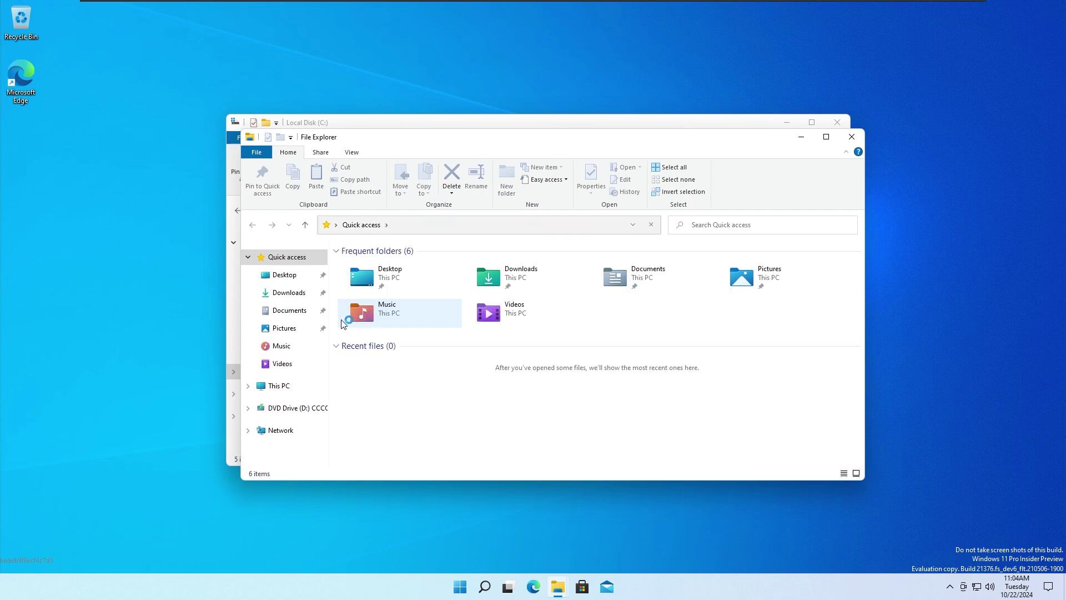
{"action": "key", "text": "Return"}
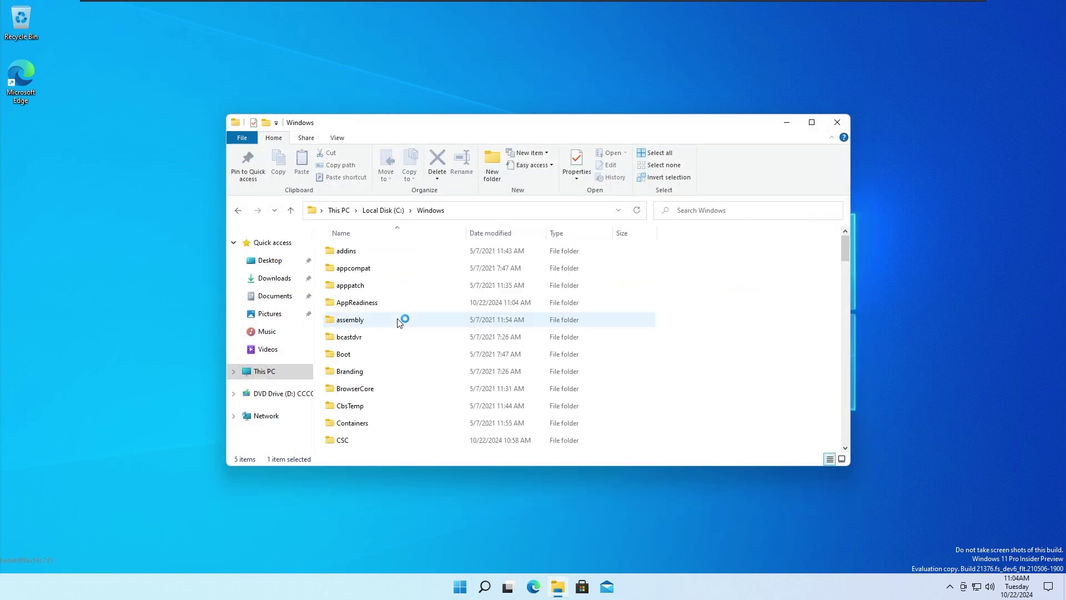
{"action": "type", "text": "resources"}
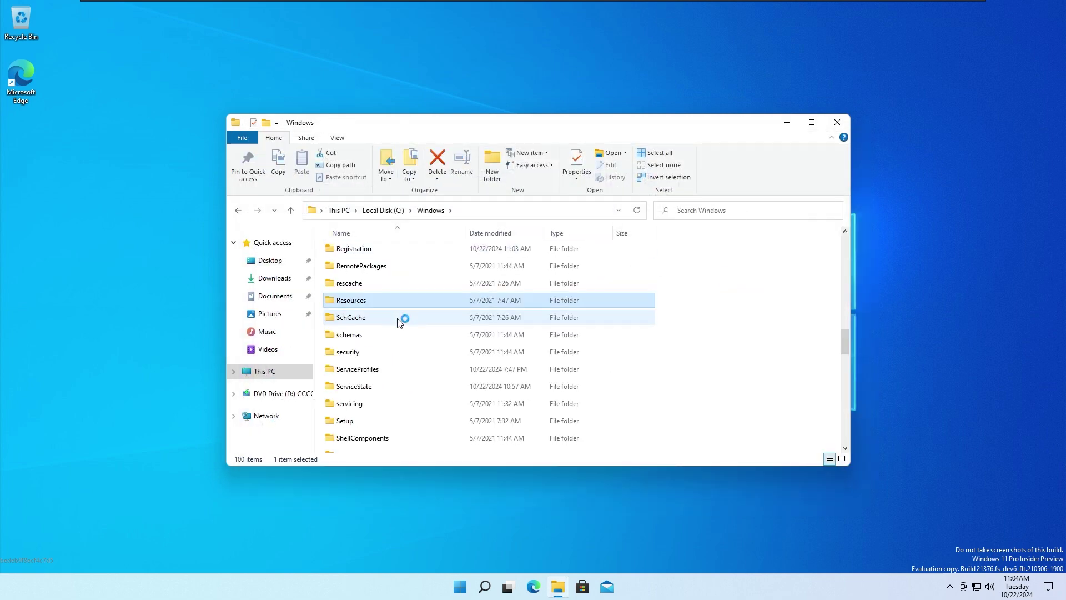
{"action": "key", "text": "Return"}
{"action": "type", "text": "themes"}
{"action": "key", "text": "Return"}
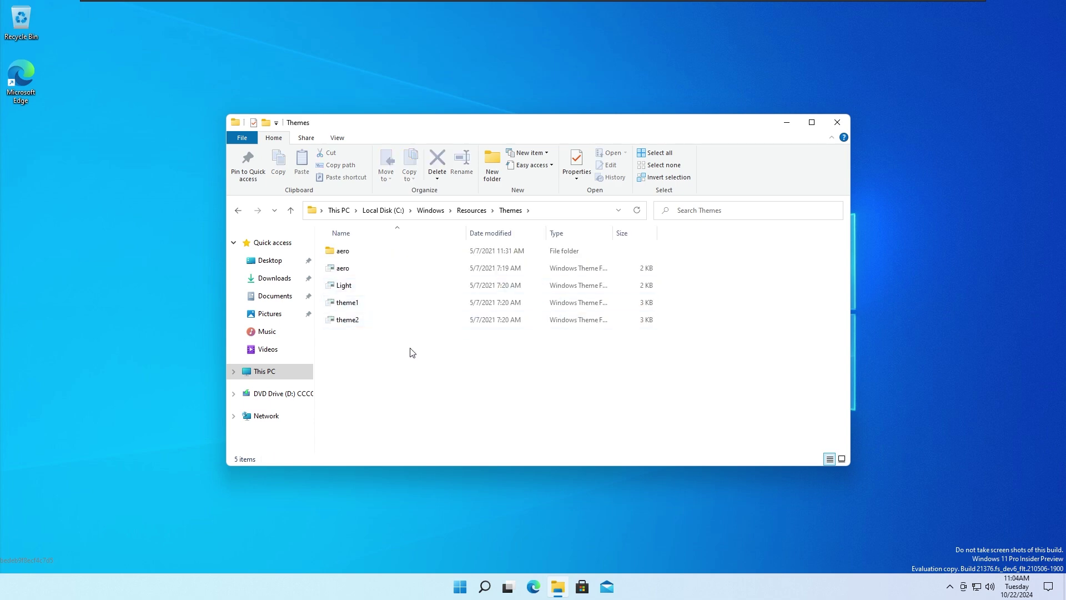
Return to the C:\Windows folder and open its SystemApps subfolder
{"action": "key", "text": "alt+Up"}
{"action": "key", "text": "alt+Up"}
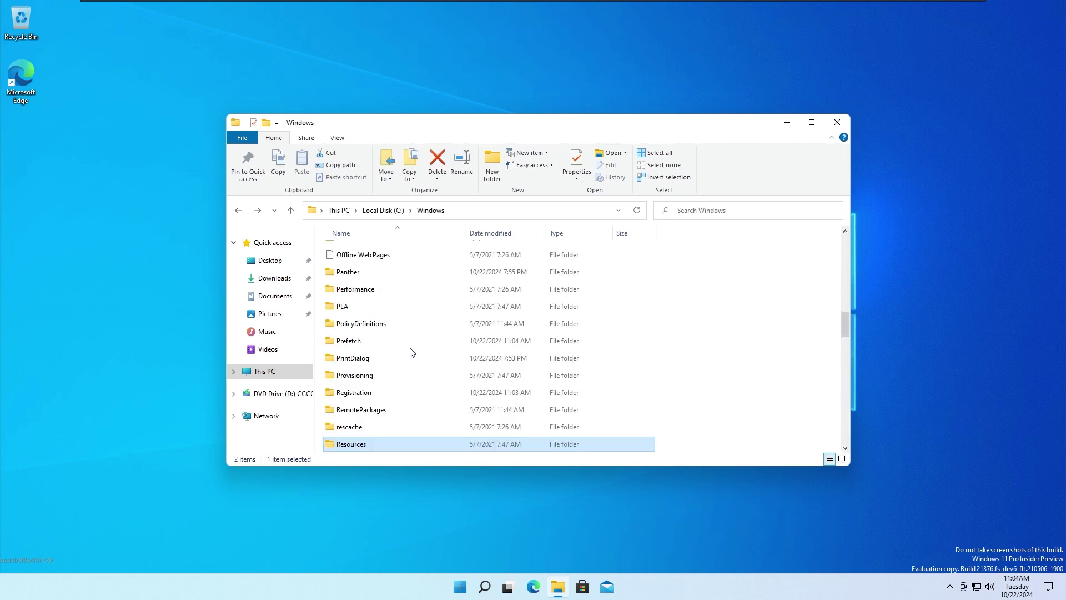
{"action": "key", "text": "s"}
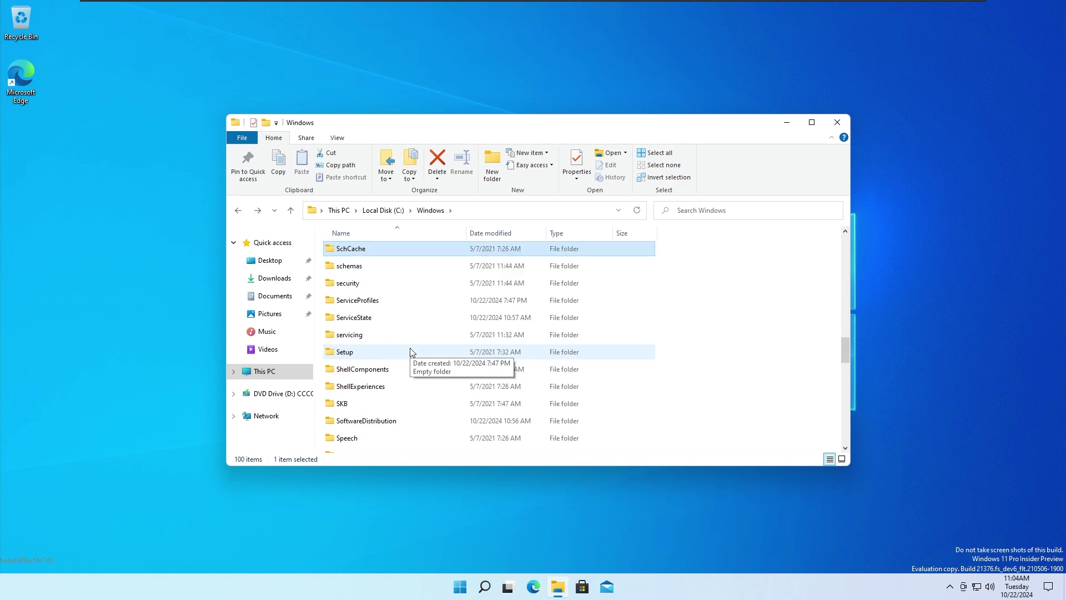
{"action": "key", "text": "y"}
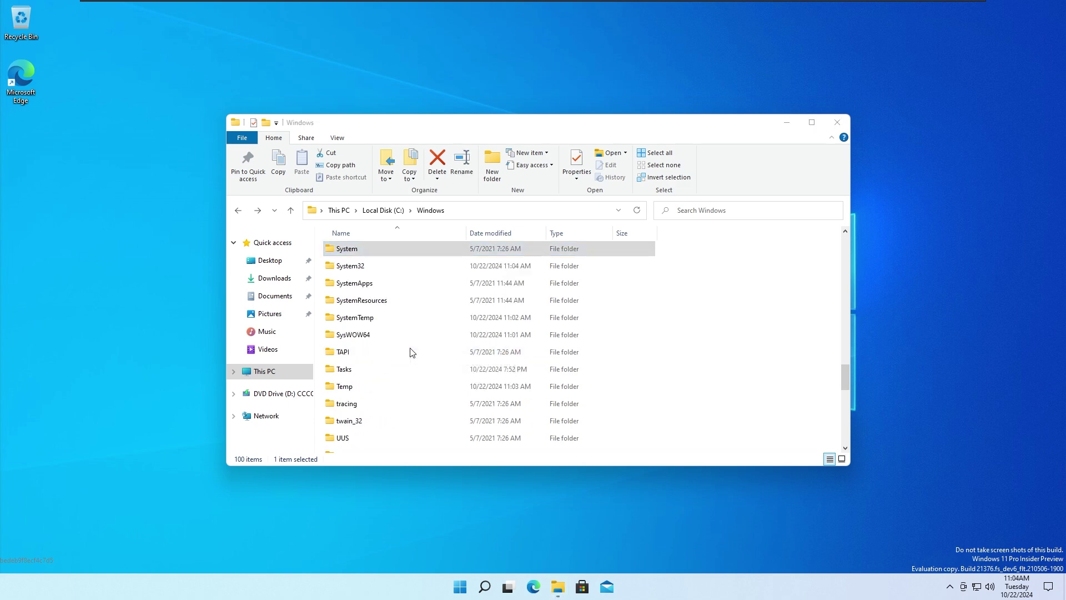
{"action": "left_click", "coordinate": [407, 290]}
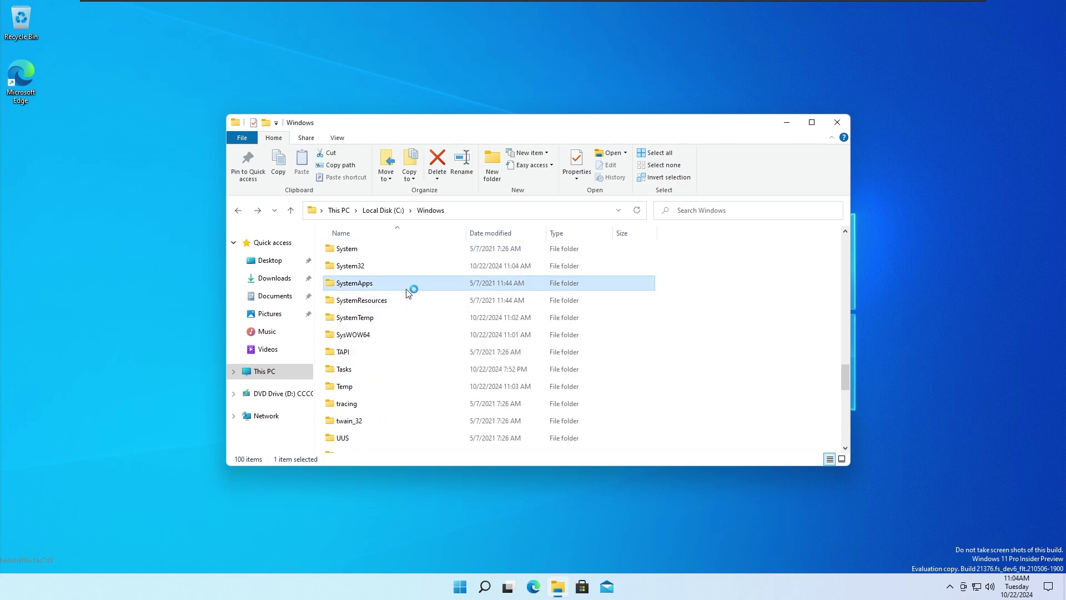
Open the Microsoft.Windows.CloudExperienceHost folder in SystemApps and look through its subfolders and files
{"action": "type", "text": "microsoft.wind"}
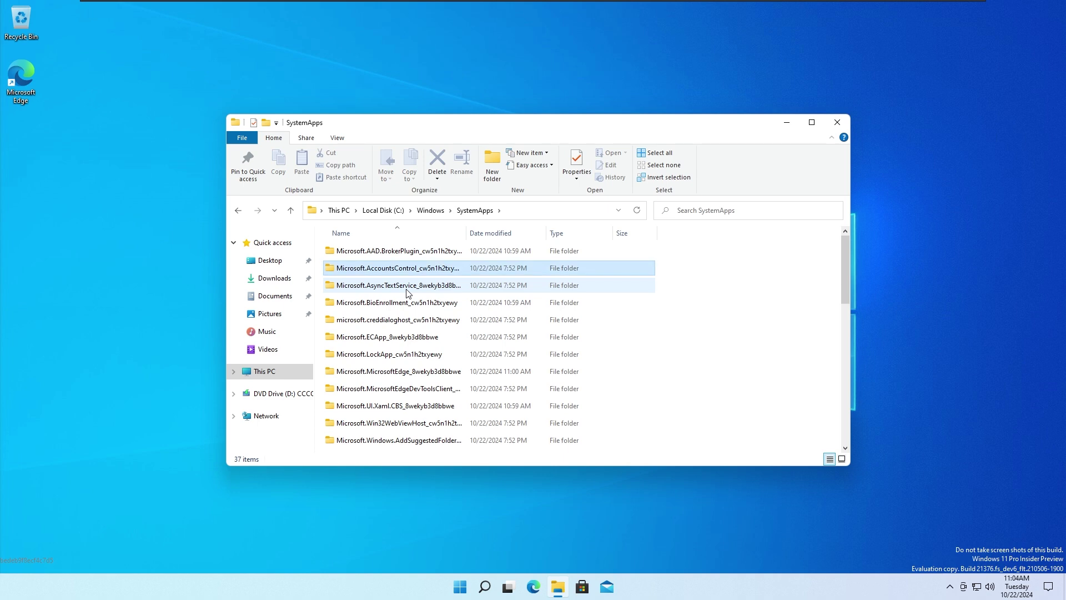
{"action": "type", "text": ".cl"}
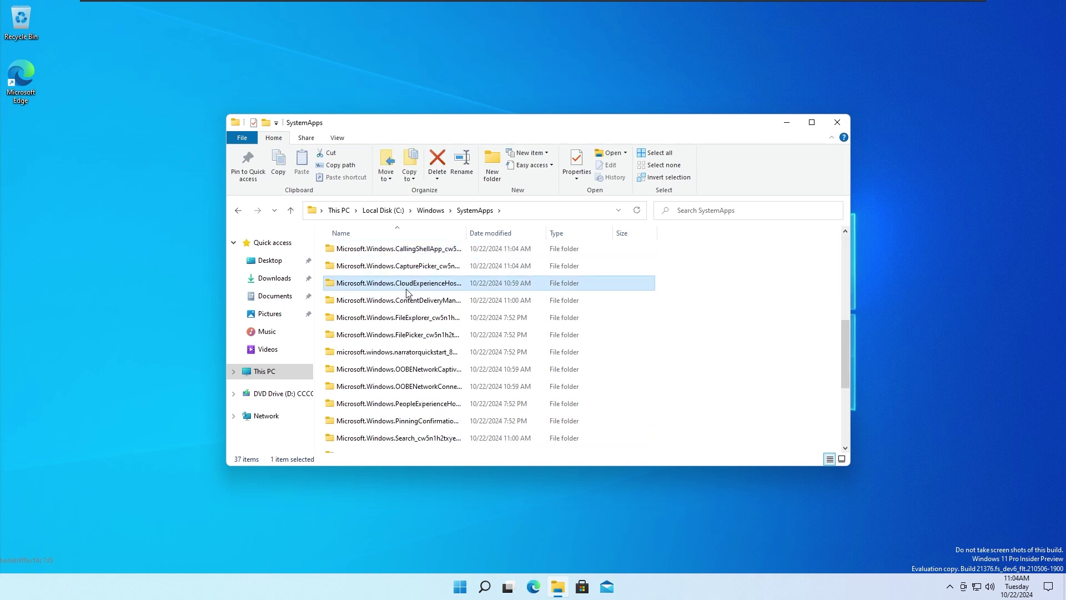
{"action": "key", "text": "Return"}
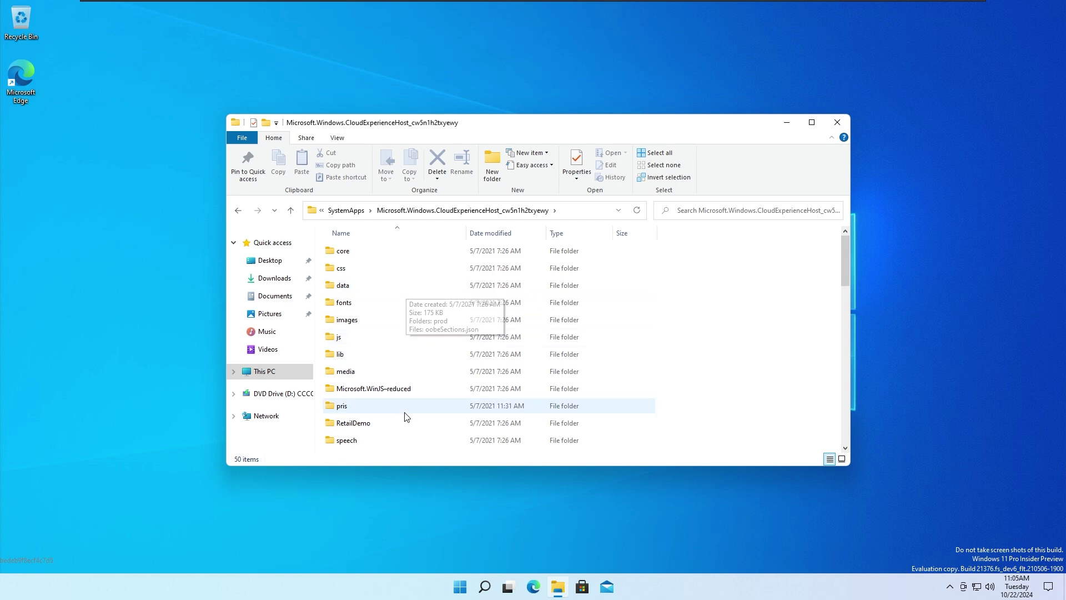
{"action": "scroll", "coordinate": [401, 420], "scroll_direction": "down", "scroll_amount": 3}
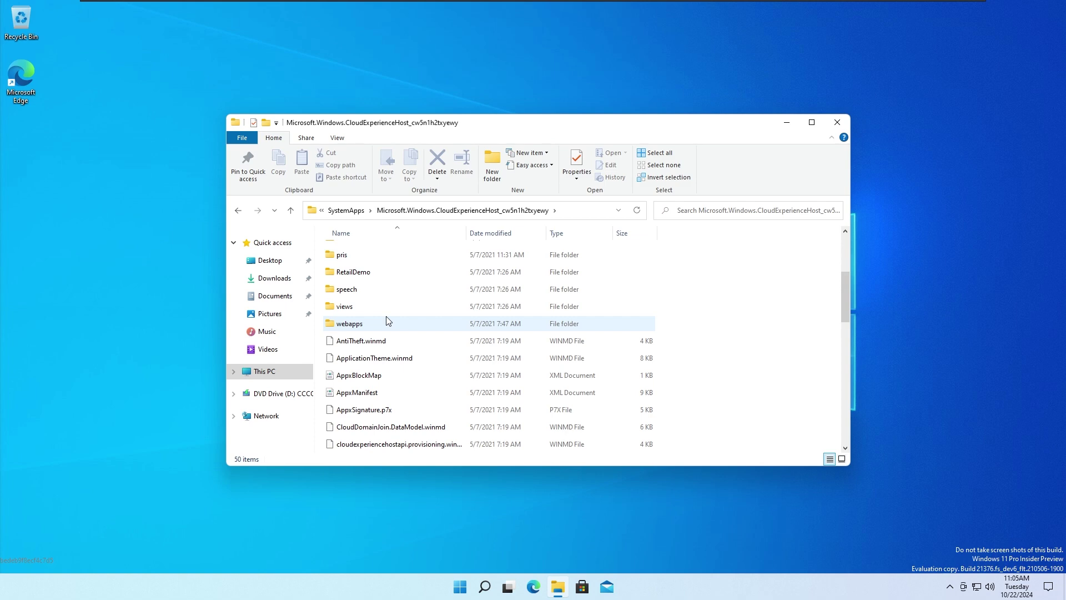
{"action": "scroll", "coordinate": [403, 272], "scroll_direction": "up", "scroll_amount": 1}
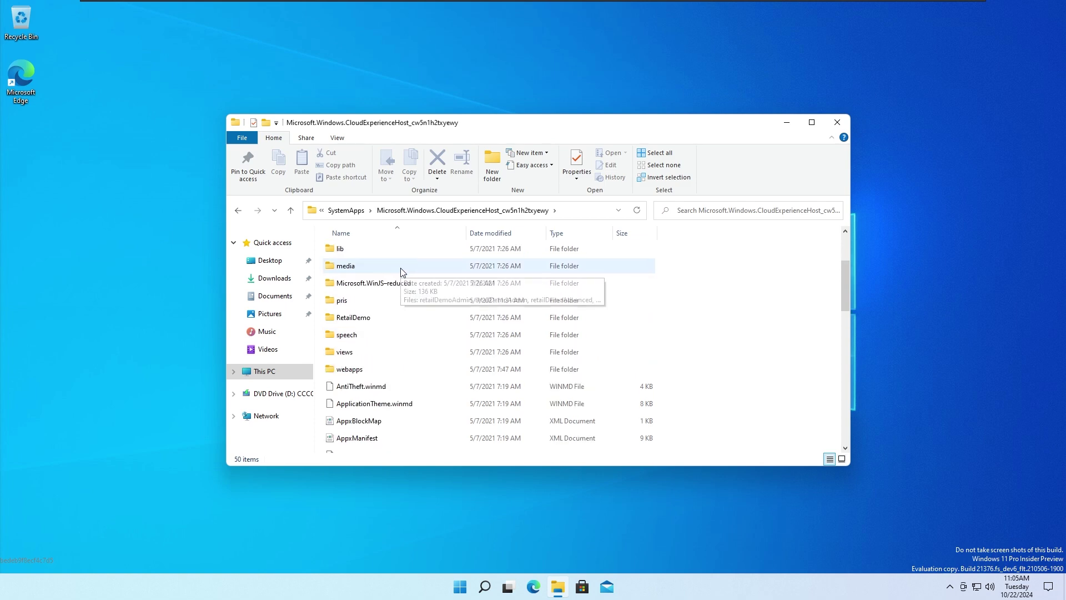
{"action": "scroll", "coordinate": [403, 272], "scroll_direction": "up", "scroll_amount": 2}
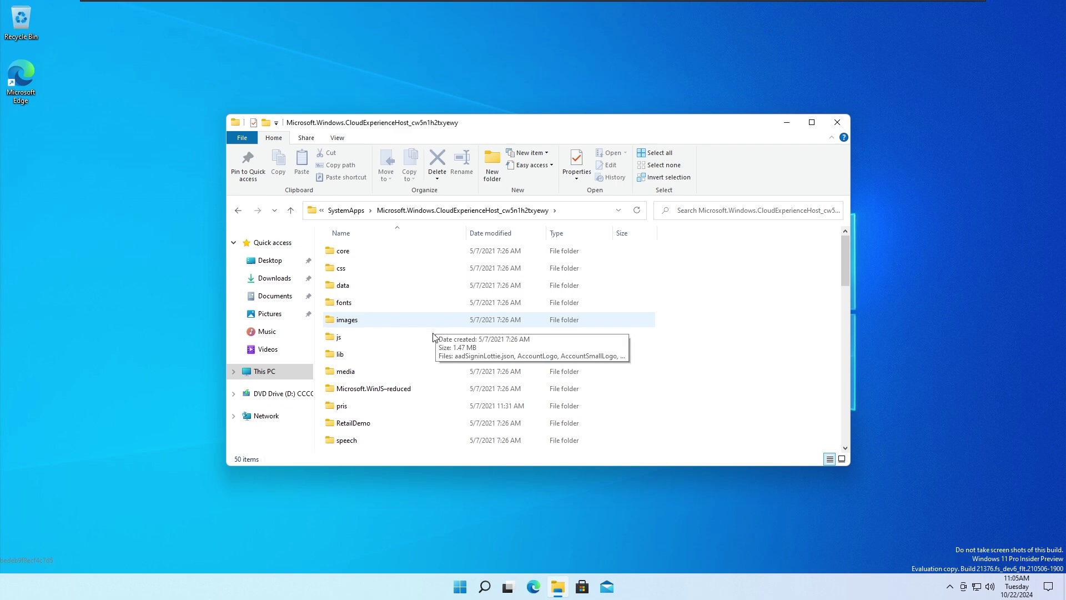
Open a command prompt at the root of Local Disk (C:) and run dir /s *-theme
{"action": "left_click", "coordinate": [268, 371]}
{"action": "left_click", "coordinate": [421, 324]}
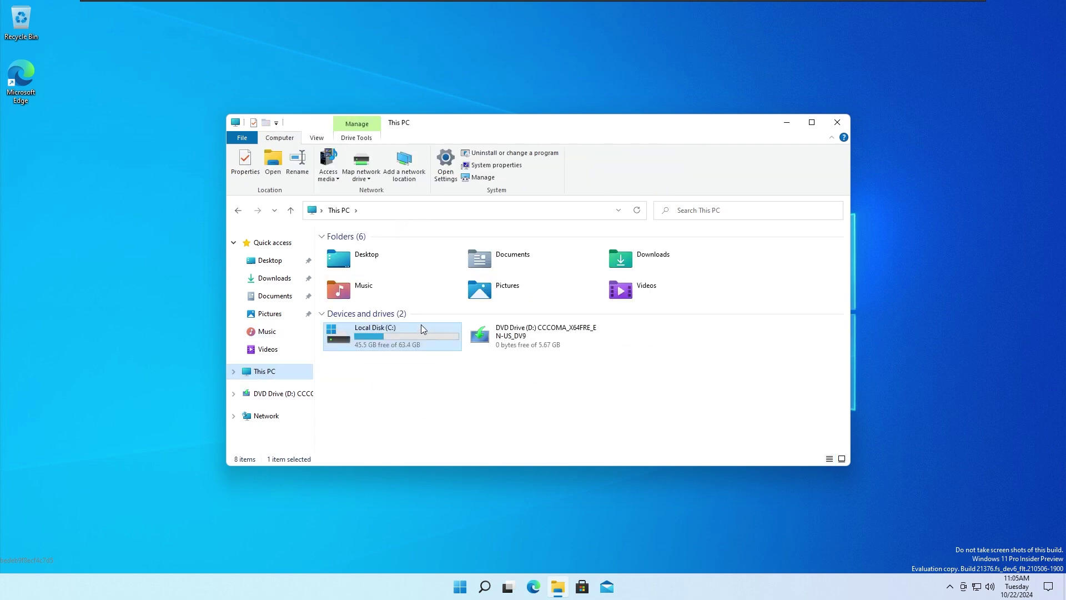
{"action": "double_click", "coordinate": [418, 334]}
{"action": "left_click", "coordinate": [436, 211]}
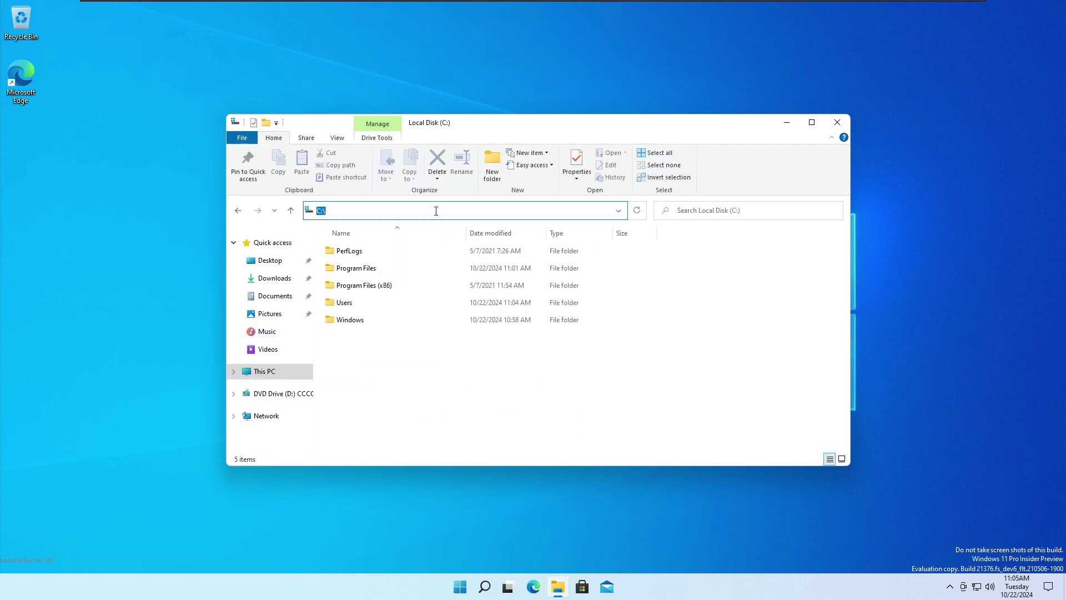
{"action": "key", "text": "Return"}
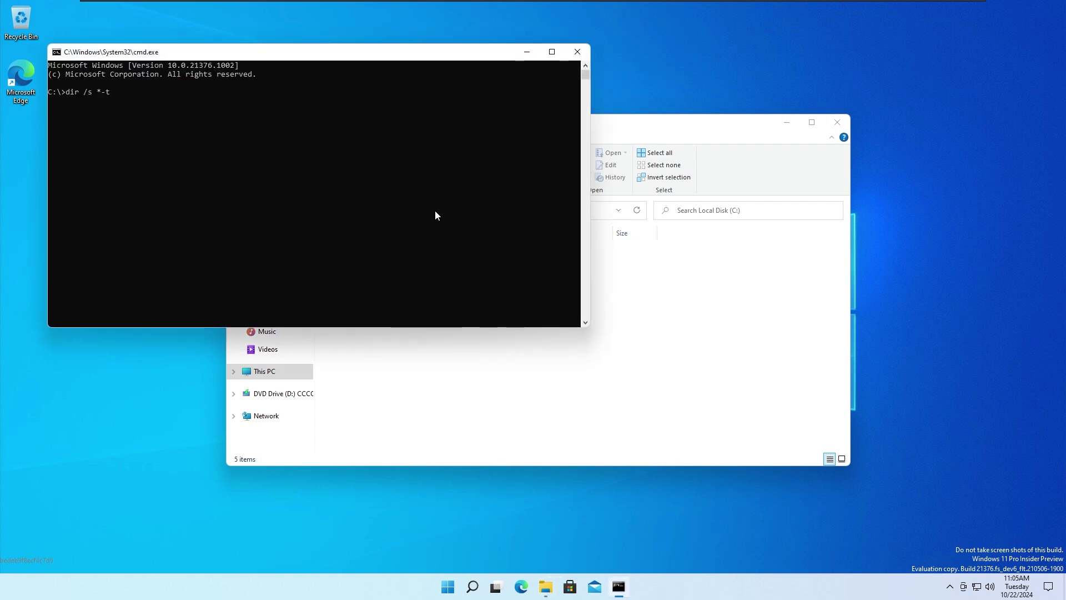
{"action": "key", "text": "Return"}
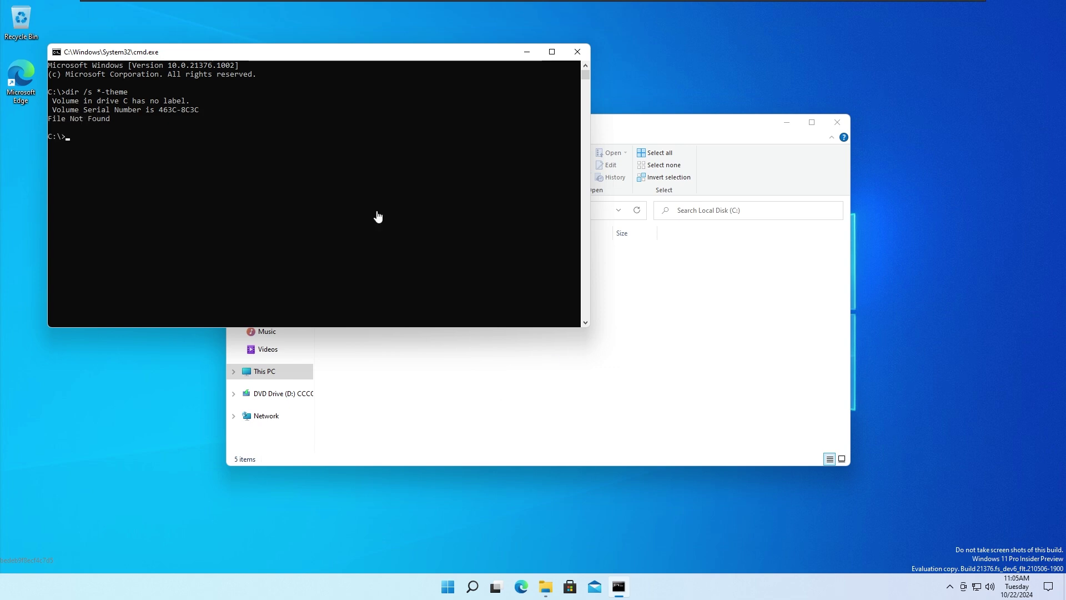
Change to the windows directory in the command prompt and run dir /s *-theme there
{"action": "type", "text": "windows"}
{"action": "key", "text": "Return"}
{"action": "type", "text": "dir /s *-theme"}
{"action": "key", "text": "Return"}
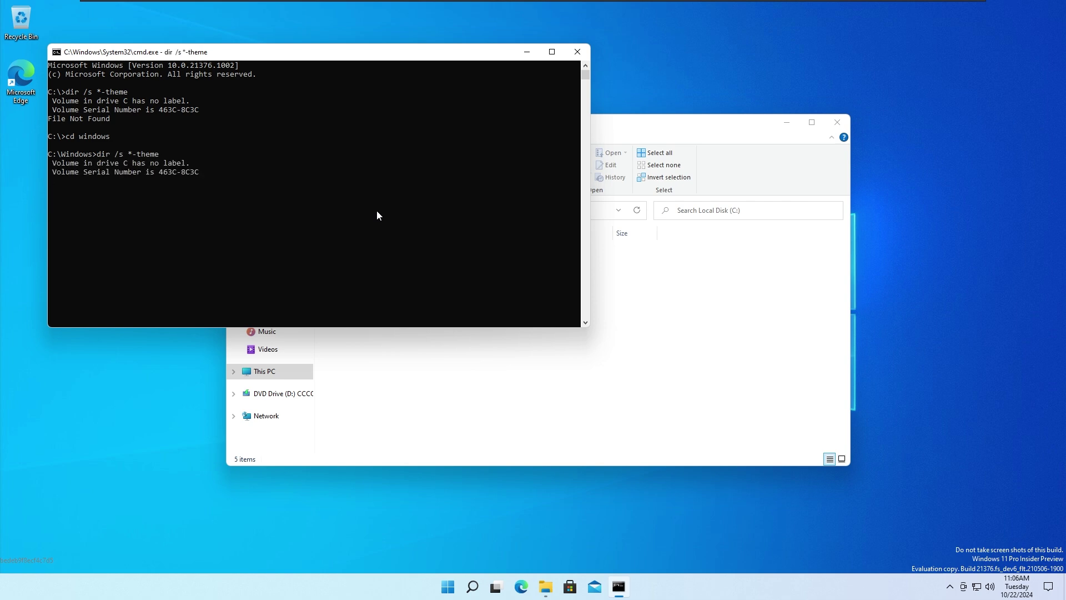
Search Local Disk (C:) for "theme" in File Explorer and close the command prompt
{"action": "left_click", "coordinate": [714, 332]}
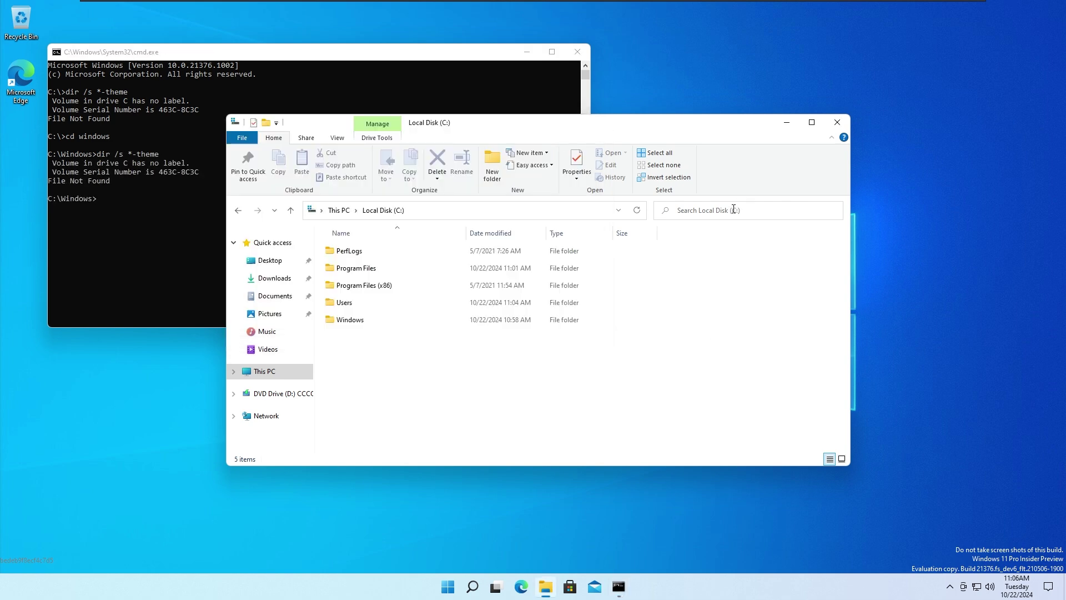
{"action": "left_click", "coordinate": [733, 209]}
{"action": "type", "text": "theme"}
{"action": "left_click", "coordinate": [833, 210]}
{"action": "left_click", "coordinate": [578, 52]}
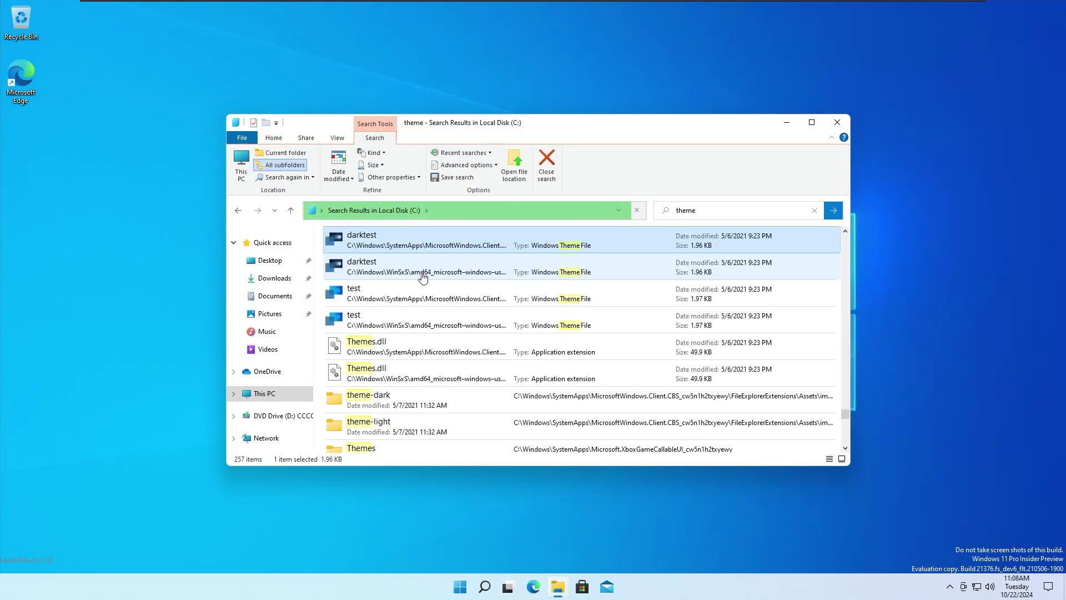
Open the file location of the darktest theme in the SystemApps folder from the search results
{"action": "right_click", "coordinate": [409, 232]}
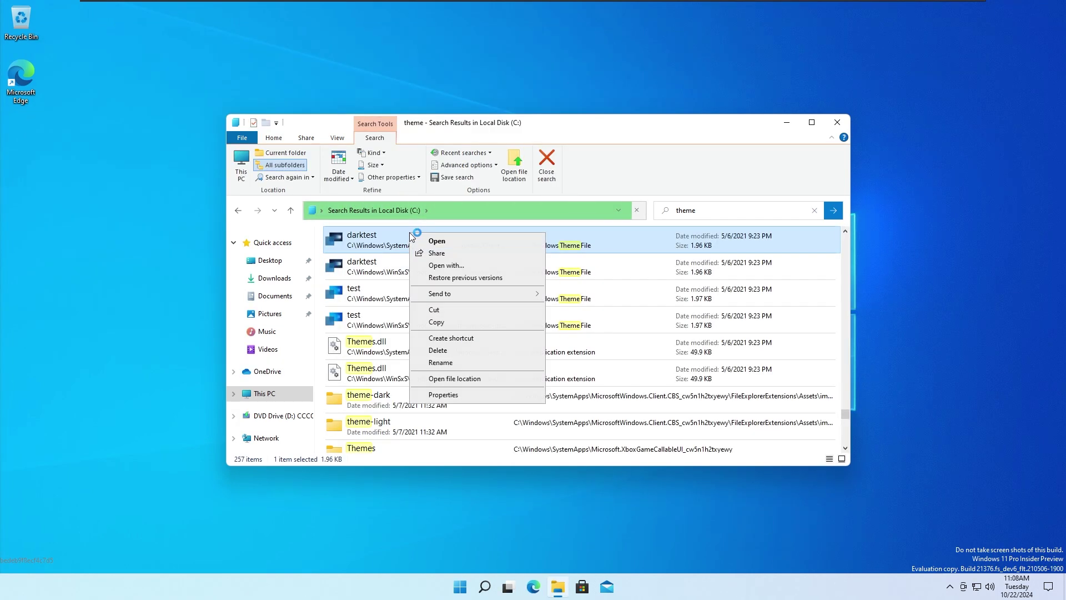
{"action": "left_click", "coordinate": [470, 360]}
{"action": "right_click", "coordinate": [424, 248]}
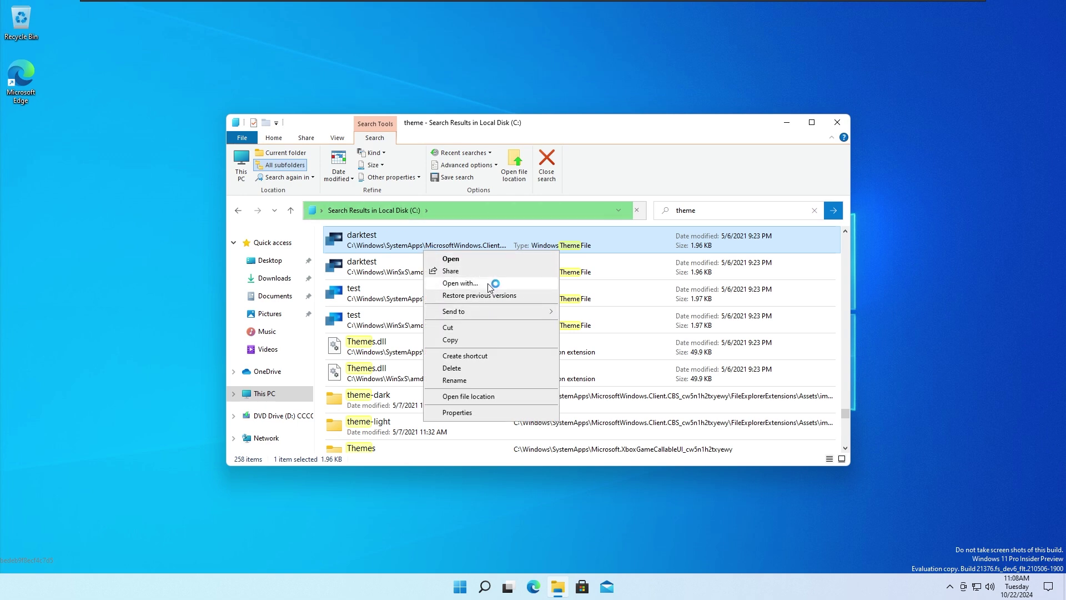
{"action": "left_click", "coordinate": [496, 395]}
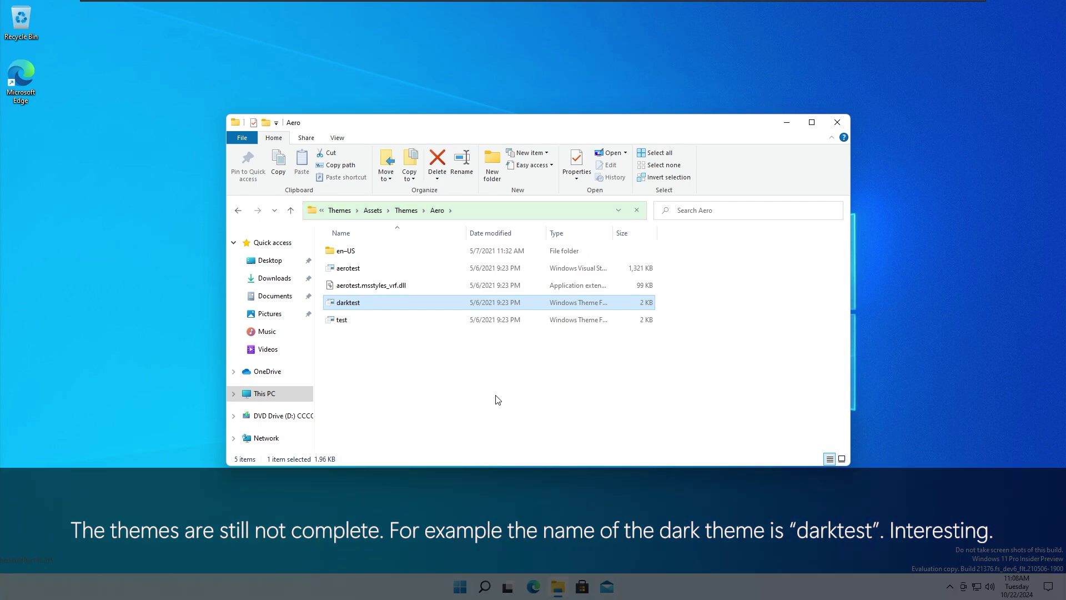
Apply the darktest theme from the Aero folder, show the desktop and close Settings
{"action": "left_click_drag", "start_coordinate": [372, 403], "coordinate": [411, 342]}
{"action": "left_click", "coordinate": [401, 309]}
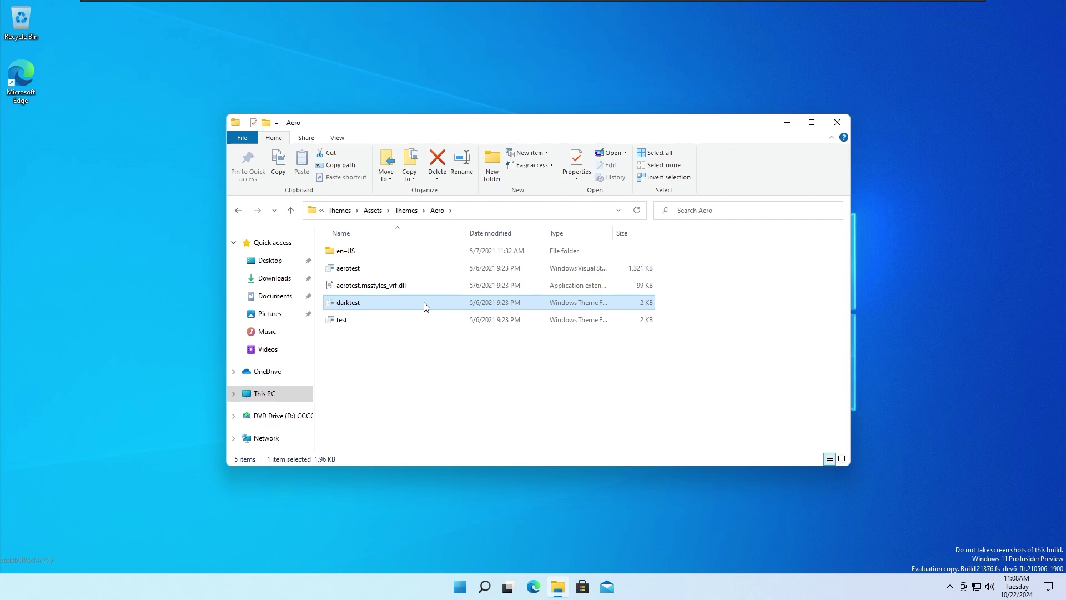
{"action": "double_click", "coordinate": [426, 307]}
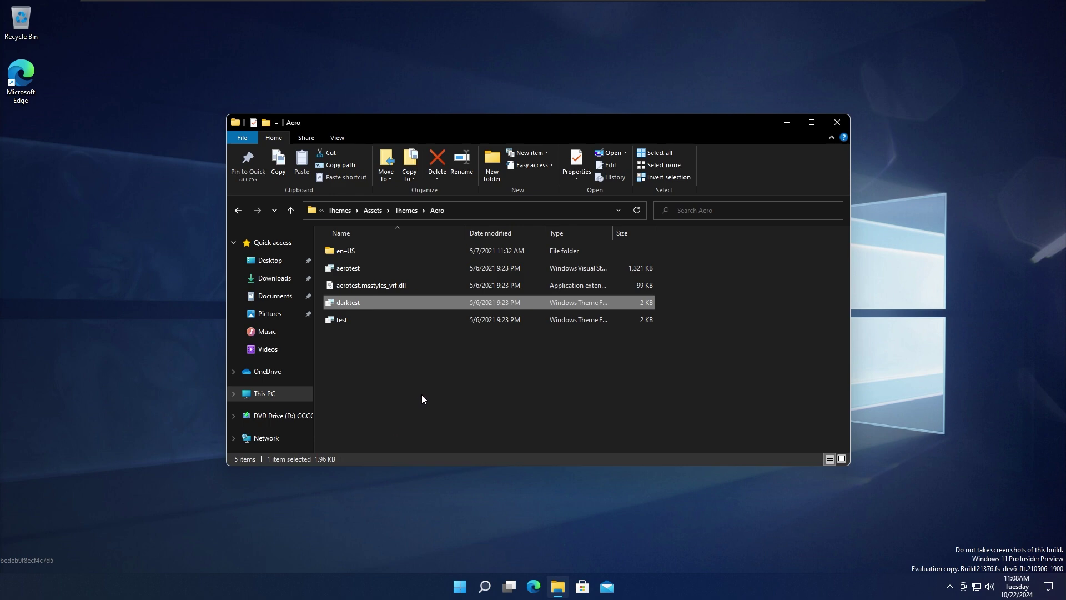
{"action": "left_click", "coordinate": [422, 398]}
{"action": "key", "text": "super+d"}
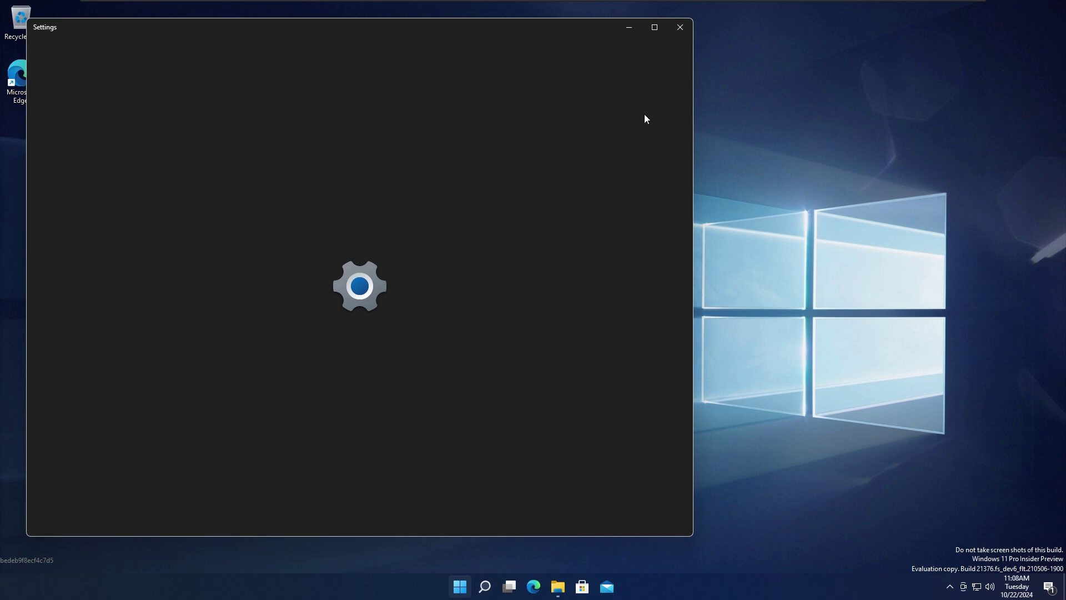
{"action": "left_click", "coordinate": [679, 33]}
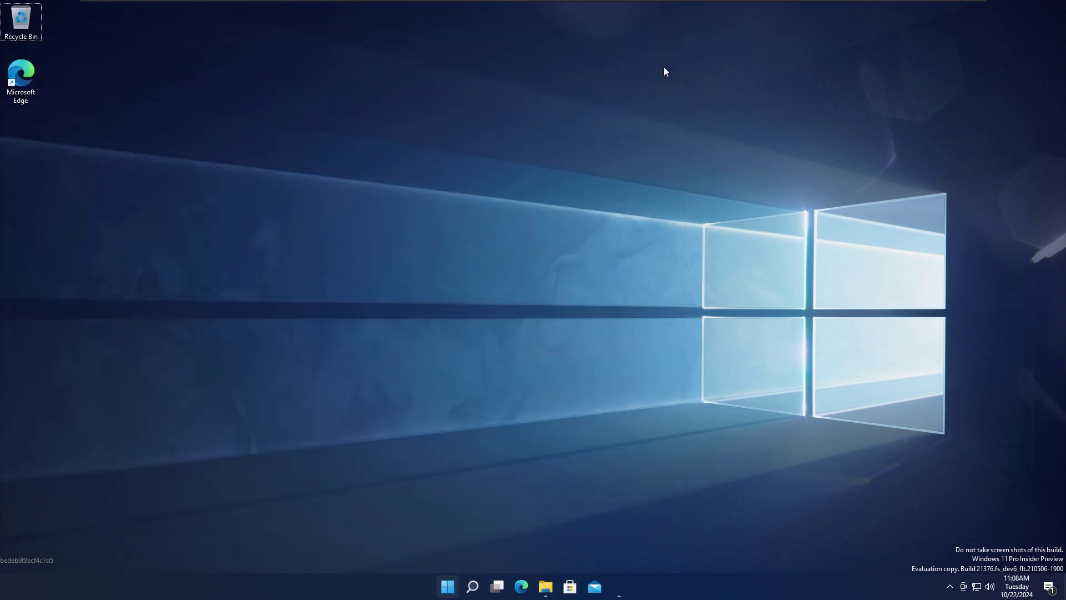
Run winver to view the About Windows dialog, and close the dialog
{"action": "key", "text": "super+r"}
{"action": "key", "text": "super"}
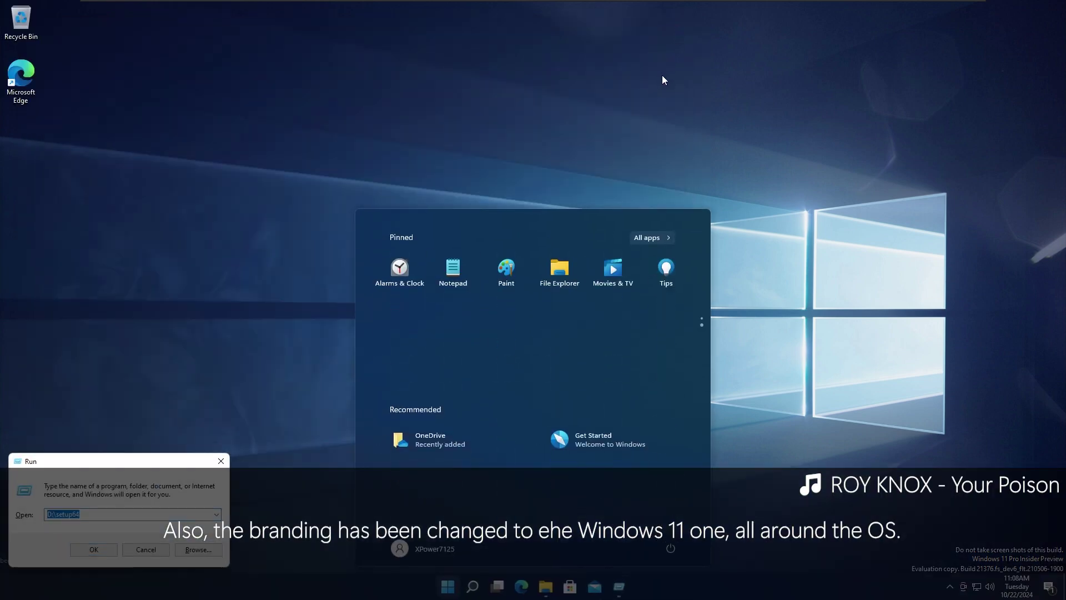
{"action": "key", "text": "super"}
{"action": "type", "text": "winver"}
{"action": "key", "text": "Return"}
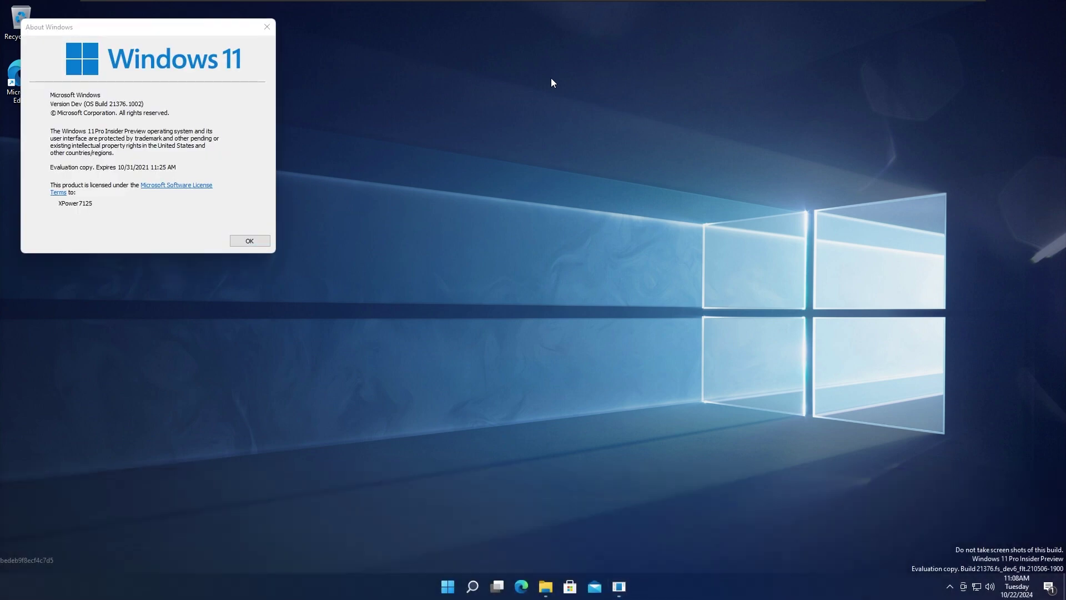
{"action": "right_click", "coordinate": [551, 77]}
{"action": "left_click", "coordinate": [608, 188]}
{"action": "left_click", "coordinate": [180, 125]}
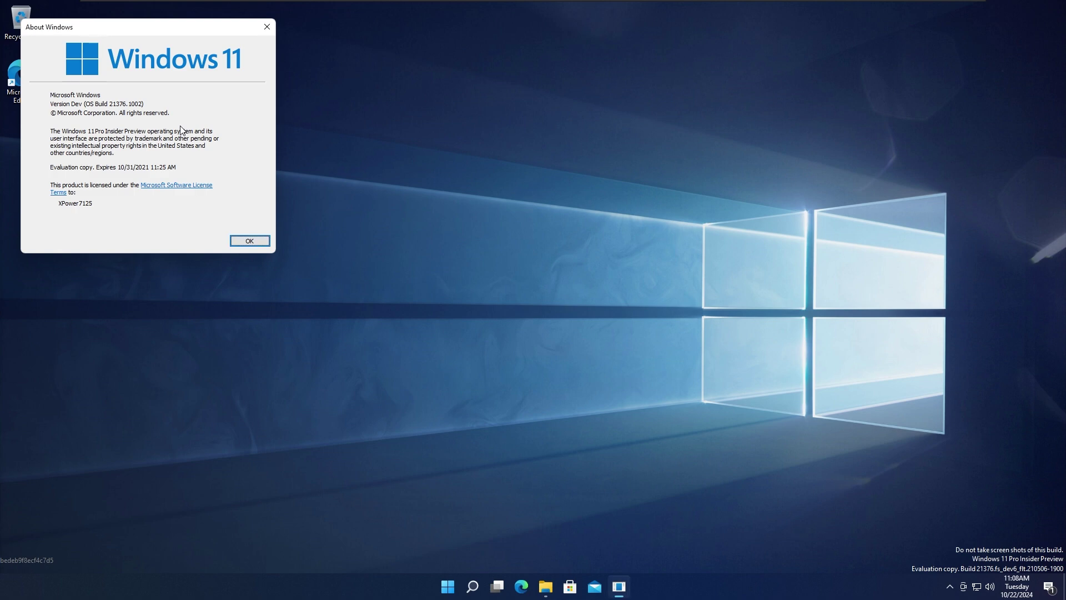
{"action": "key", "text": "Return"}
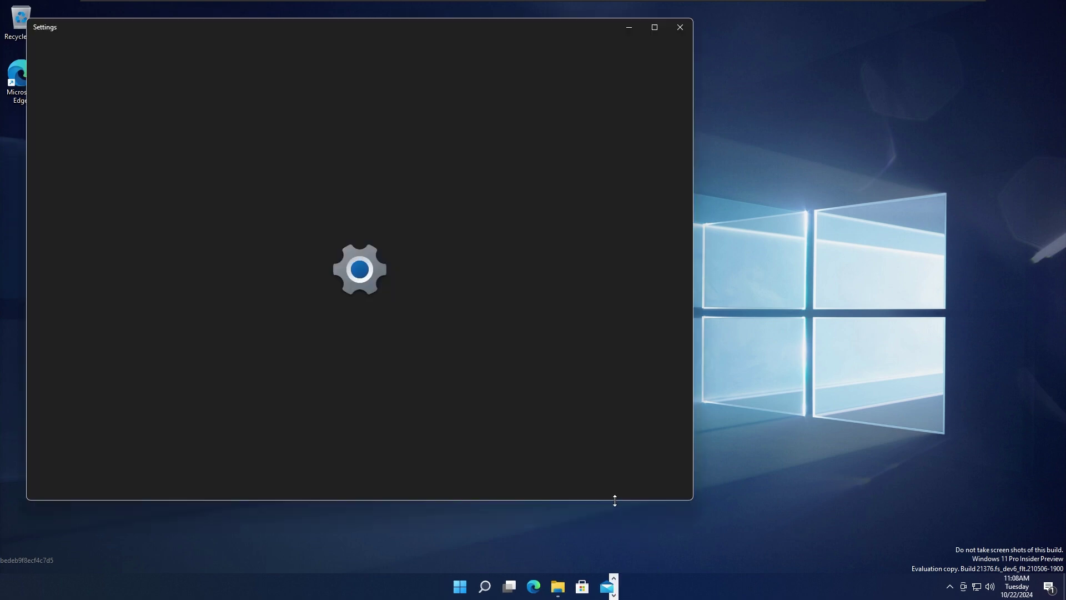
View the available themes in the Personalization settings and close Settings
{"action": "left_click_drag", "start_coordinate": [615, 500], "coordinate": [600, 533]}
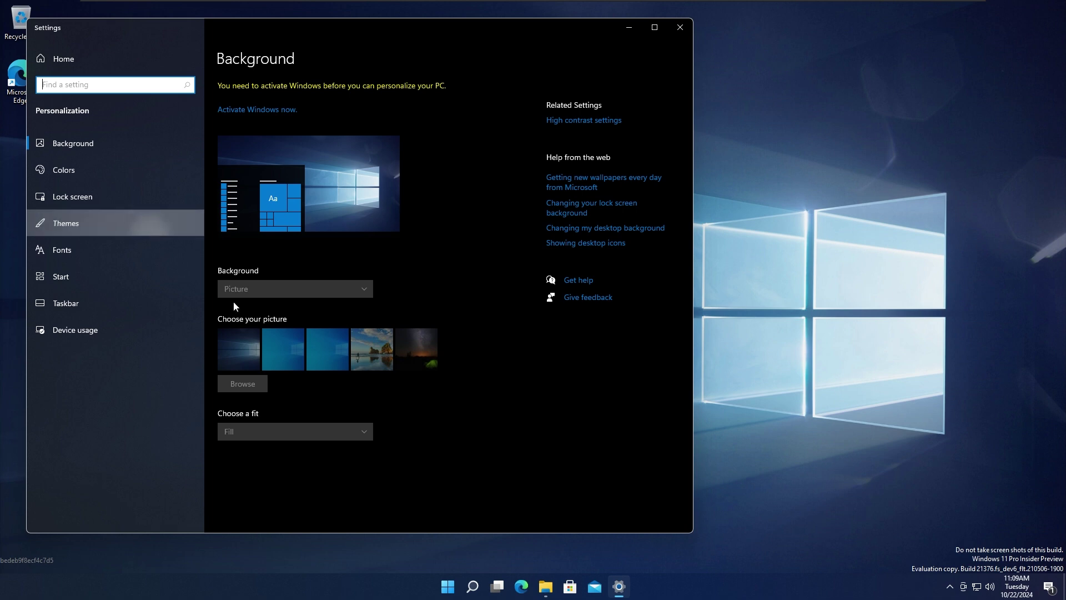
{"action": "scroll", "coordinate": [434, 413], "scroll_direction": "down", "scroll_amount": 3}
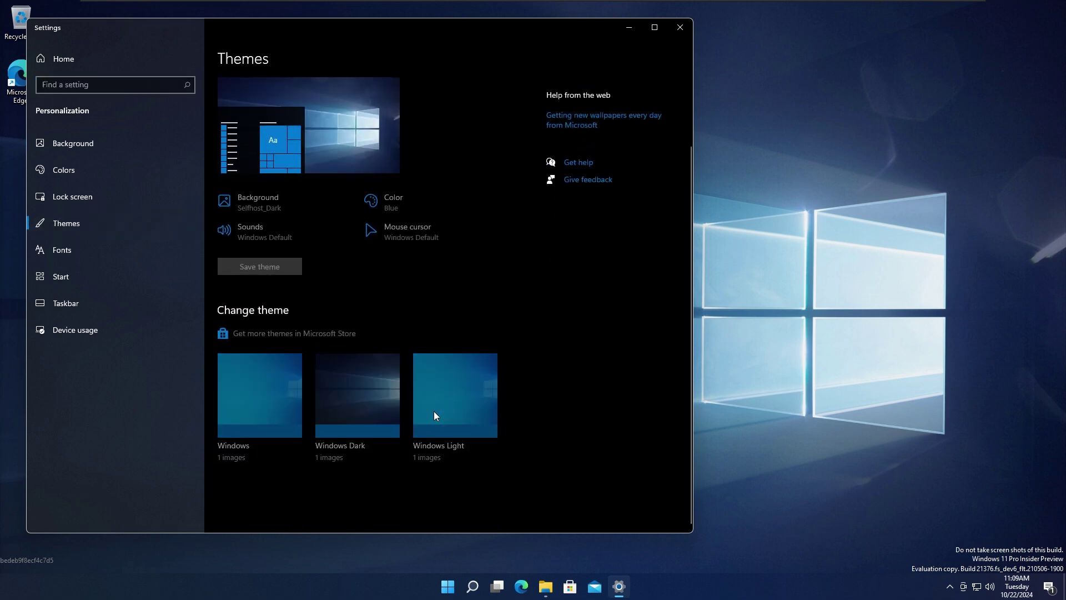
{"action": "key", "text": "alt+F4"}
Run winver again from the Run dialog
{"action": "key", "text": "super+r"}
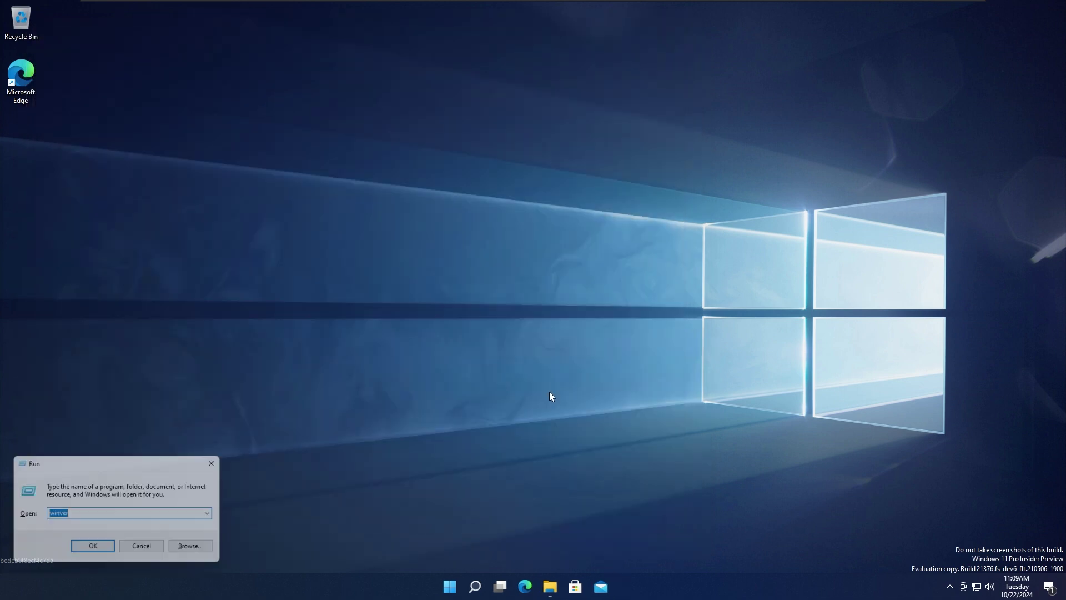
{"action": "type", "text": "winver"}
{"action": "key", "text": "Return"}
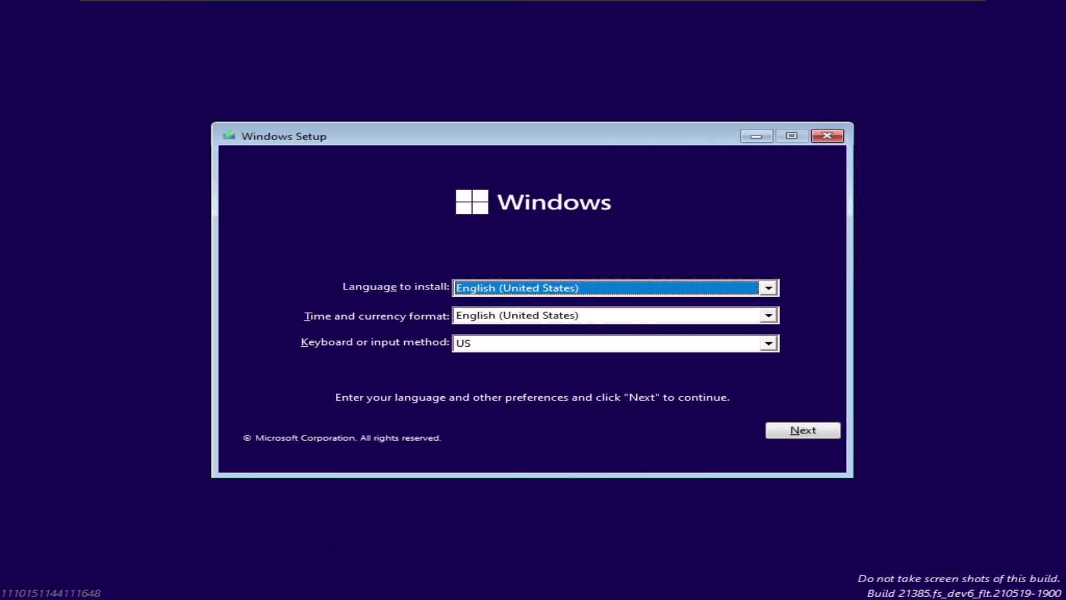
Choose the time and currency format in Windows Setup for build 21385 and start the installation up to the product key page
{"action": "key", "text": "Tab"}
{"action": "key", "text": "i"}
{"action": "key", "text": "Tab"}
{"action": "key", "text": "Return"}
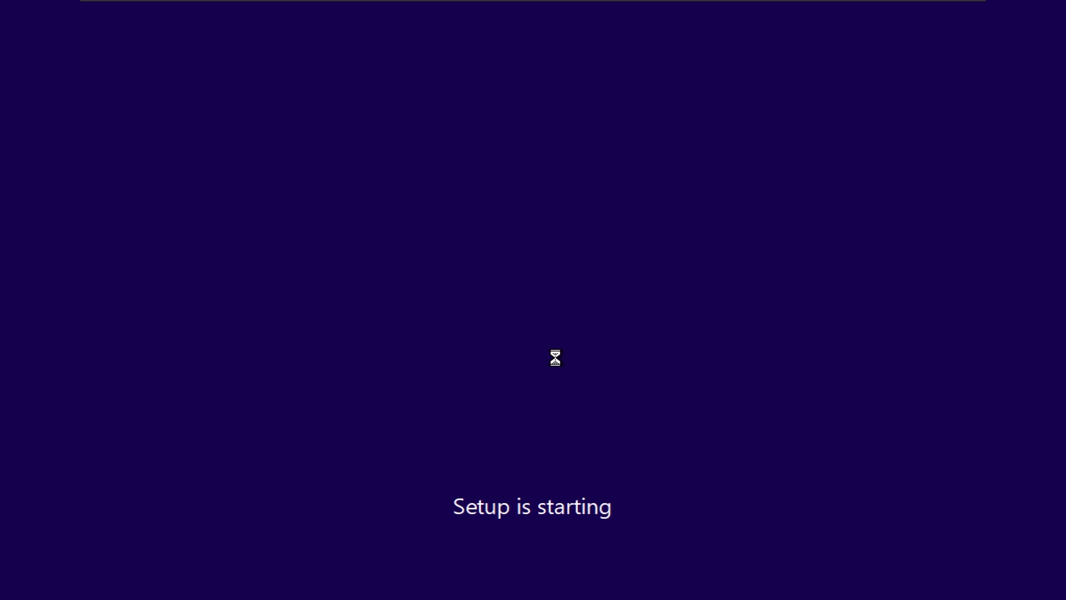
{"action": "key", "text": "ctrl+alt"}
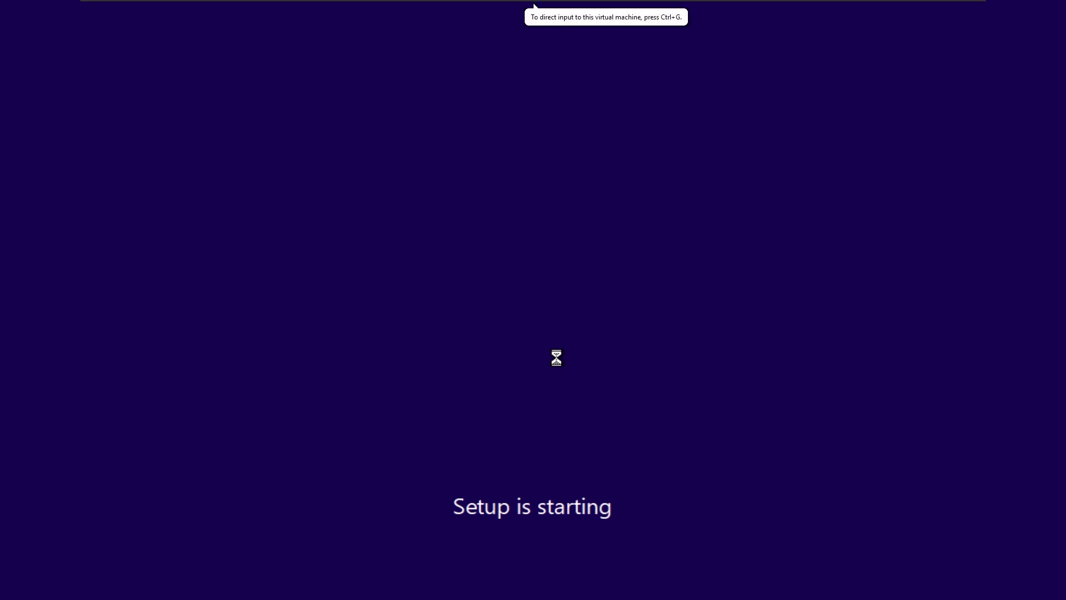
{"action": "key", "text": "ctrl+g"}
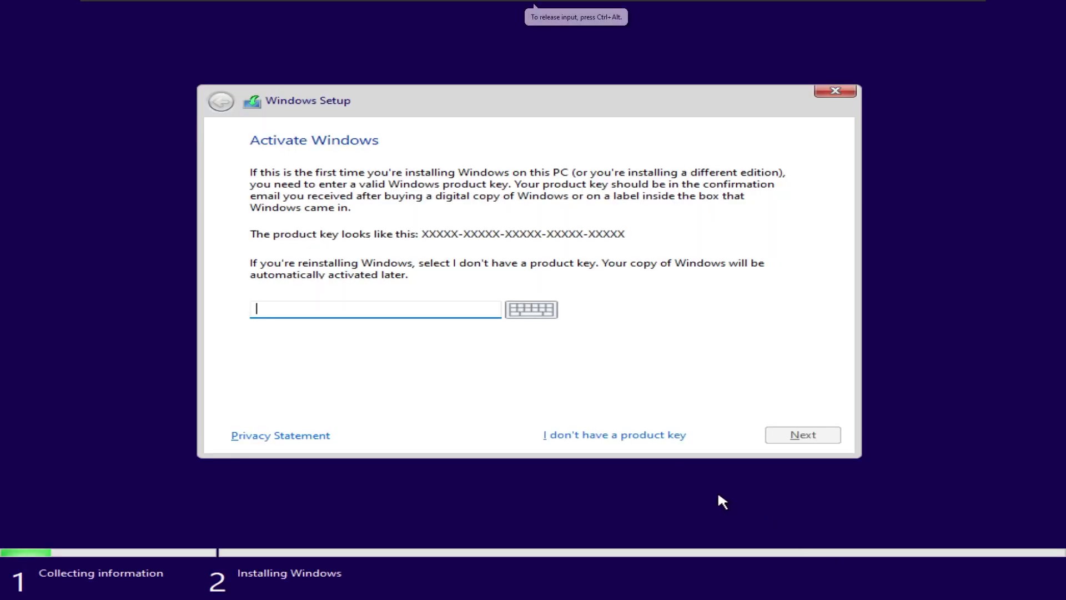
Continue Windows Setup without a product key and accept the Microsoft Software License Terms
{"action": "left_click", "coordinate": [617, 439]}
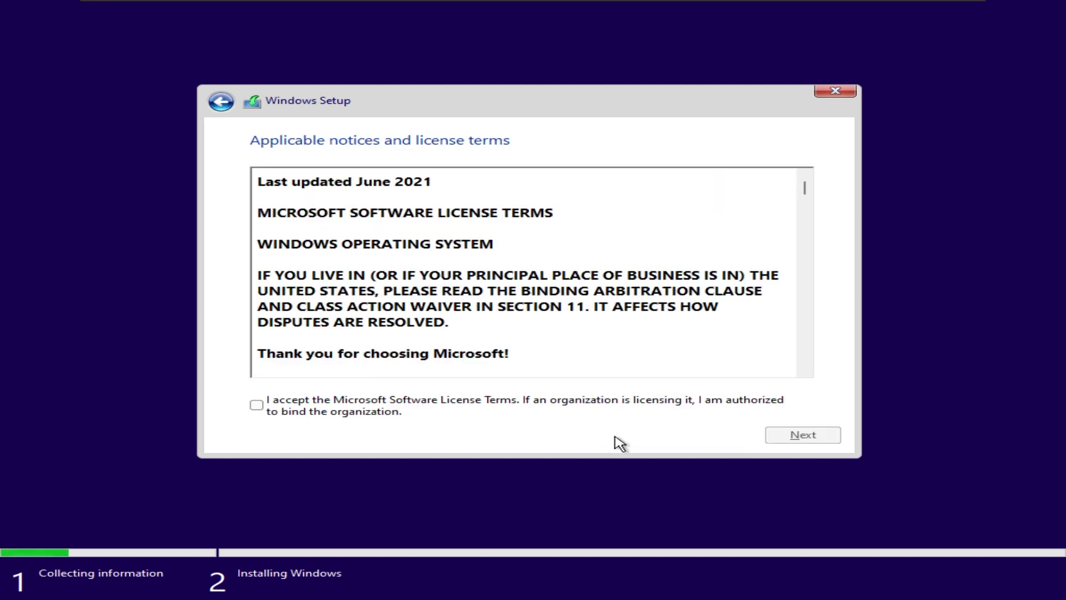
{"action": "left_click", "coordinate": [451, 401]}
{"action": "key", "text": "Return"}
Choose the custom installation and start installing Windows on the Drive 0 unallocated space
{"action": "key", "text": "Tab"}
{"action": "key", "text": "Return"}
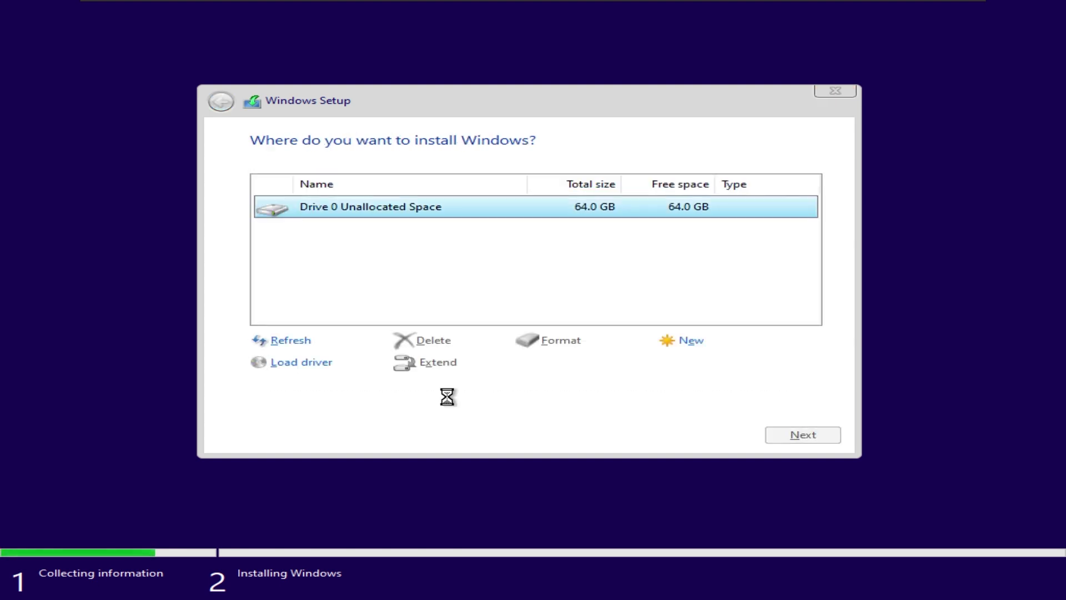
{"action": "key", "text": "Return"}
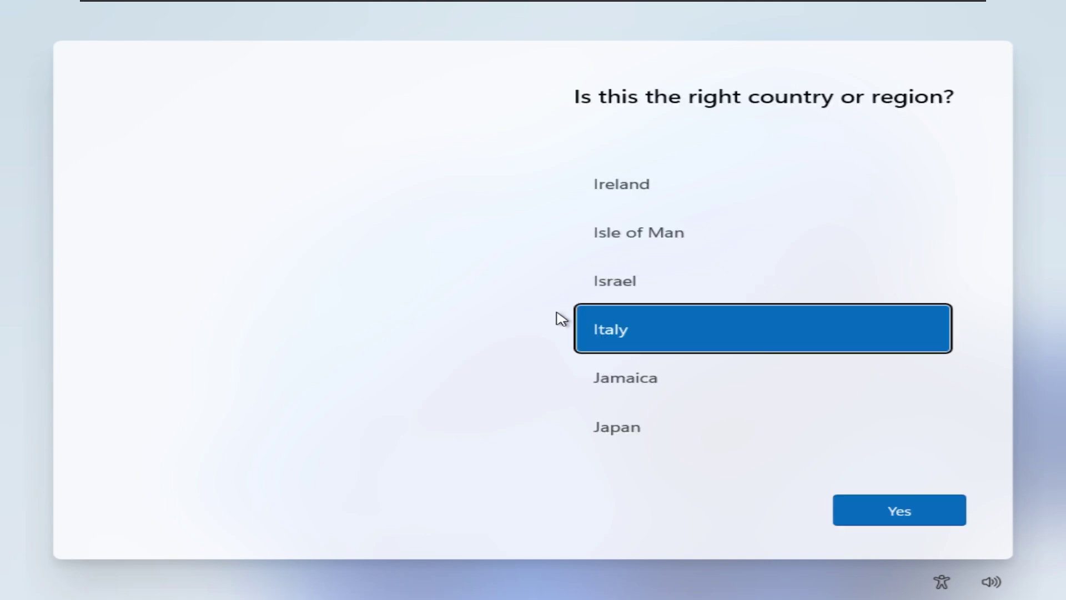
Disconnect the virtual machine's network adapter and confirm Italy as the country or region
{"action": "mouse_move", "coordinate": [301, 1]}
{"action": "left_click", "coordinate": [181, 7]}
{"action": "mouse_move", "coordinate": [202, 36]}
{"action": "mouse_move", "coordinate": [433, 47]}
{"action": "left_click", "coordinate": [534, 46]}
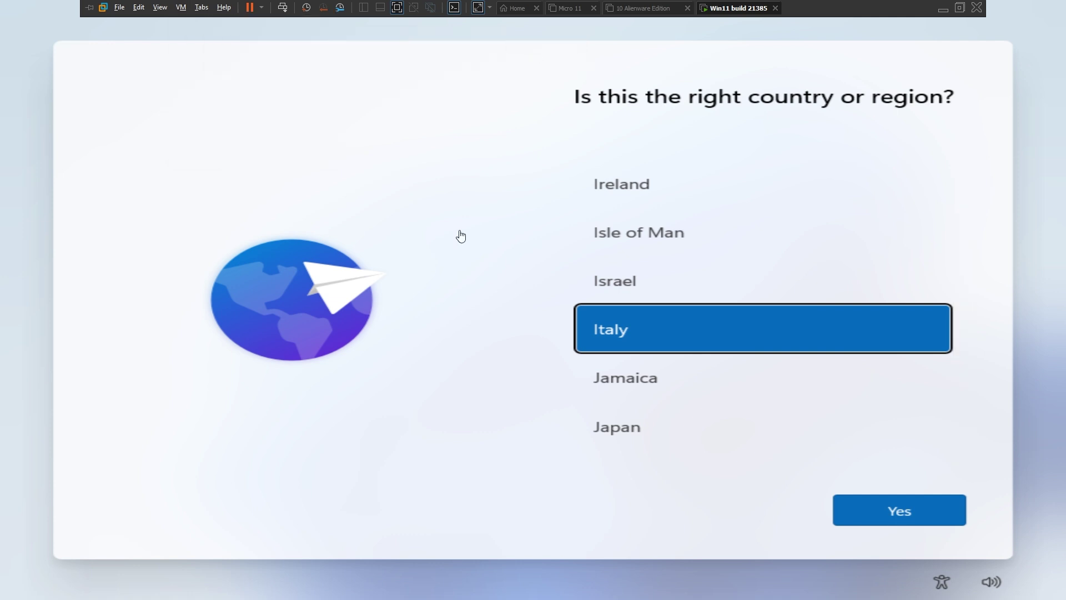
{"action": "left_click", "coordinate": [459, 234]}
{"action": "left_click", "coordinate": [881, 512]}
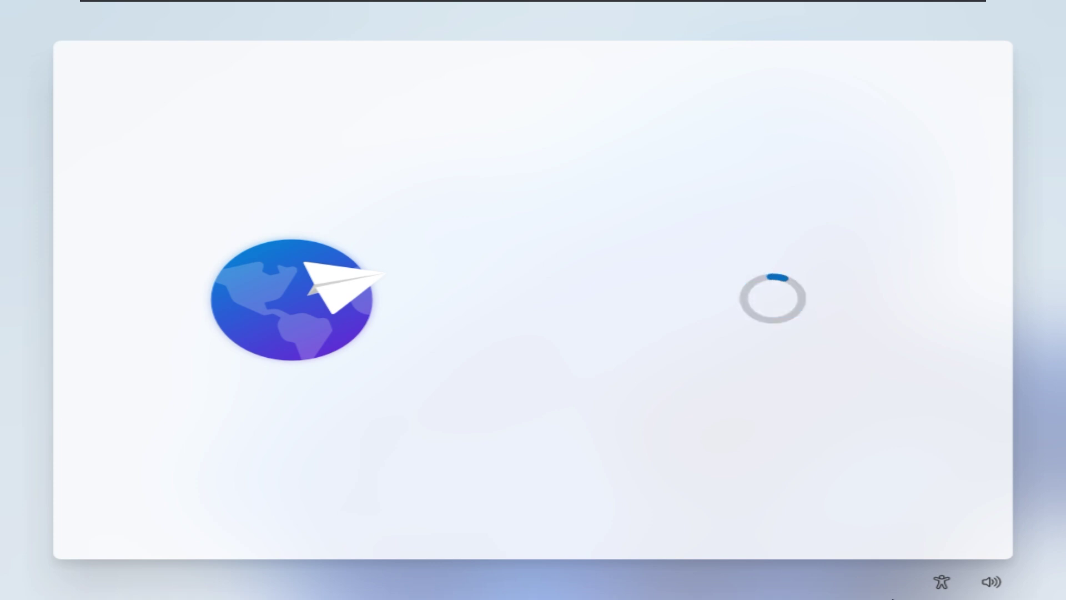
Set the keyboard layout to Italian and skip adding a second layout
{"action": "scroll", "coordinate": [741, 365], "scroll_direction": "down", "scroll_amount": 20}
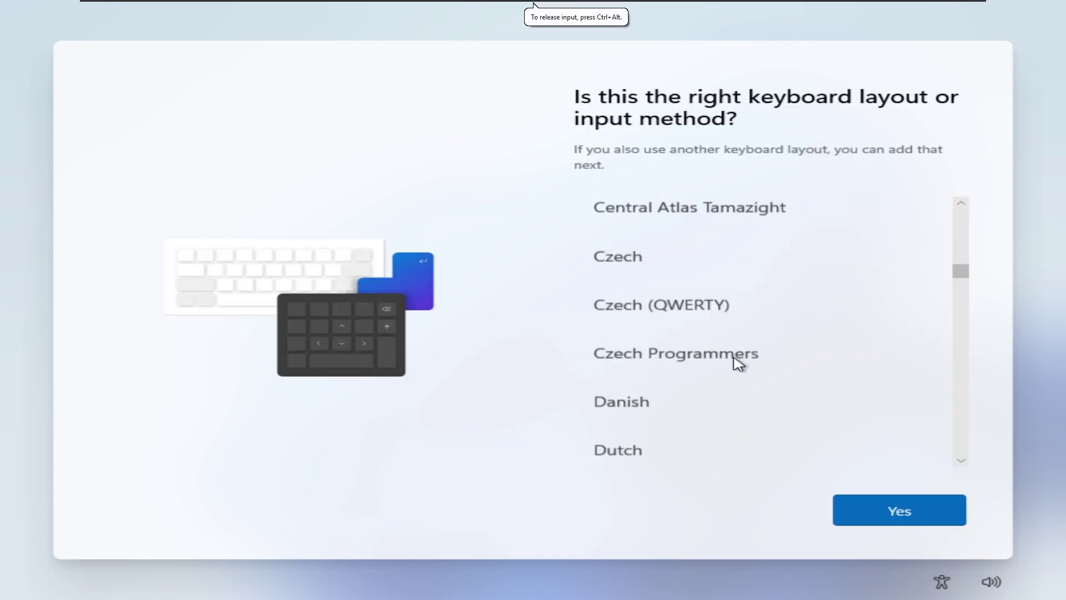
{"action": "scroll", "coordinate": [739, 365], "scroll_direction": "down", "scroll_amount": 10}
{"action": "left_click", "coordinate": [683, 358]}
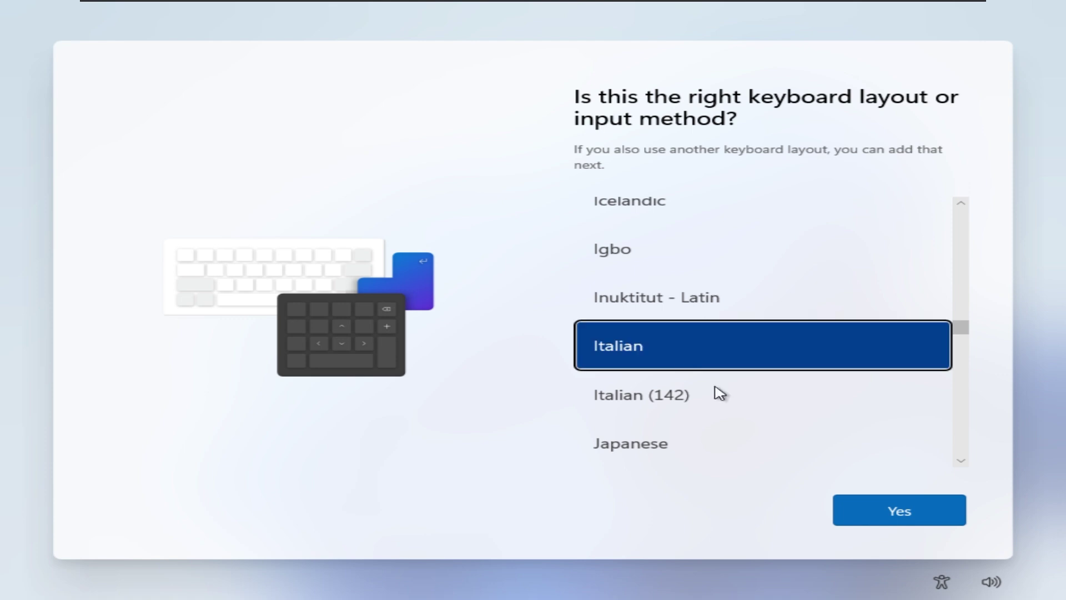
{"action": "left_click", "coordinate": [864, 509]}
{"action": "left_click", "coordinate": [864, 509]}
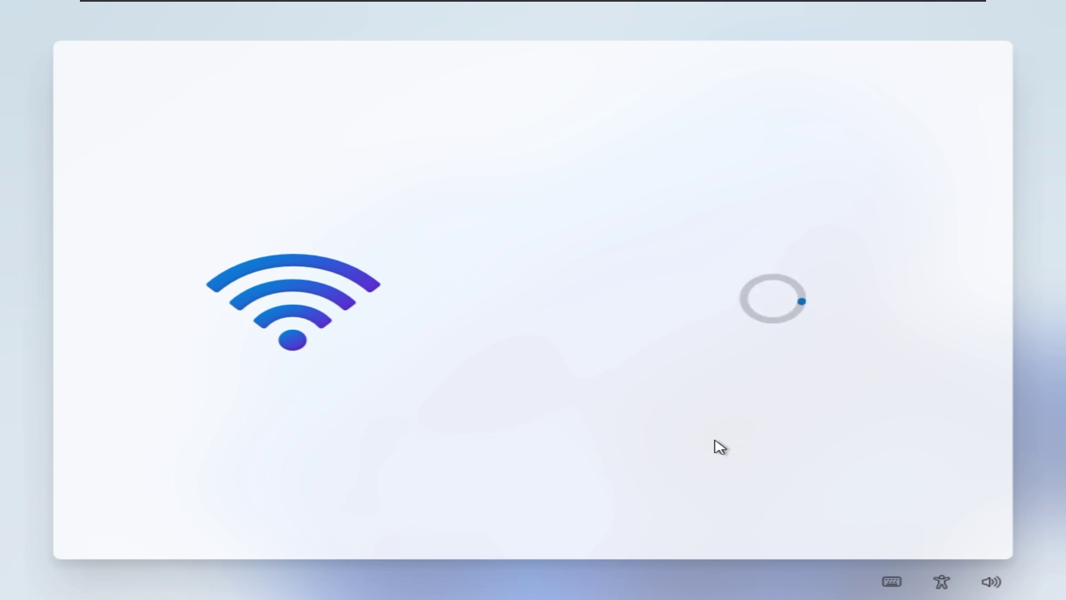
Enter the user name for the device's local account and continue with the password left blank
{"action": "type", "text": "XPower7125"}
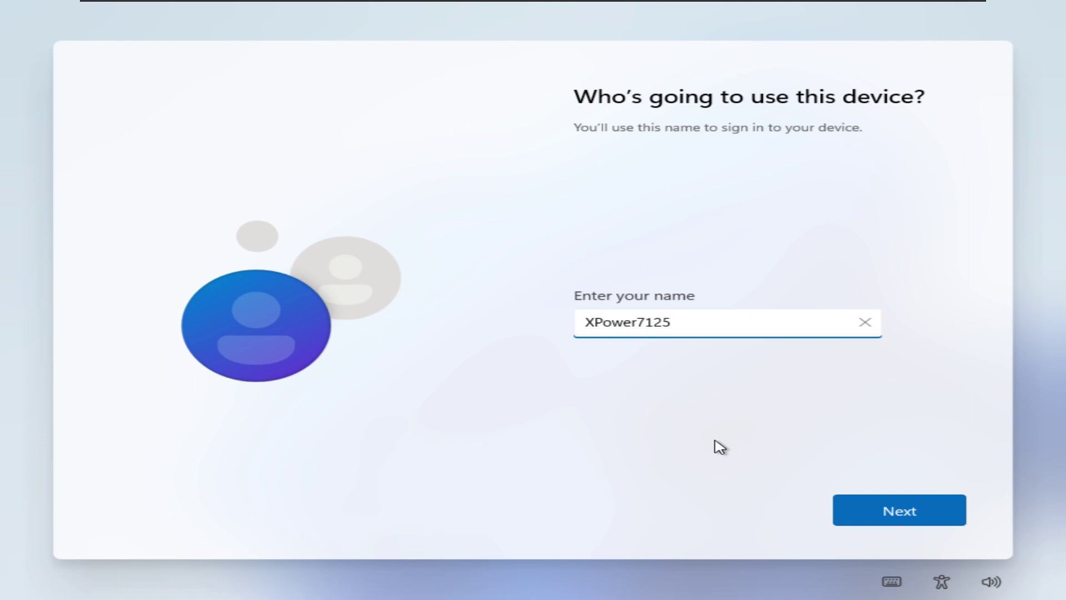
{"action": "key", "text": "Return"}
{"action": "key", "text": "Return"}
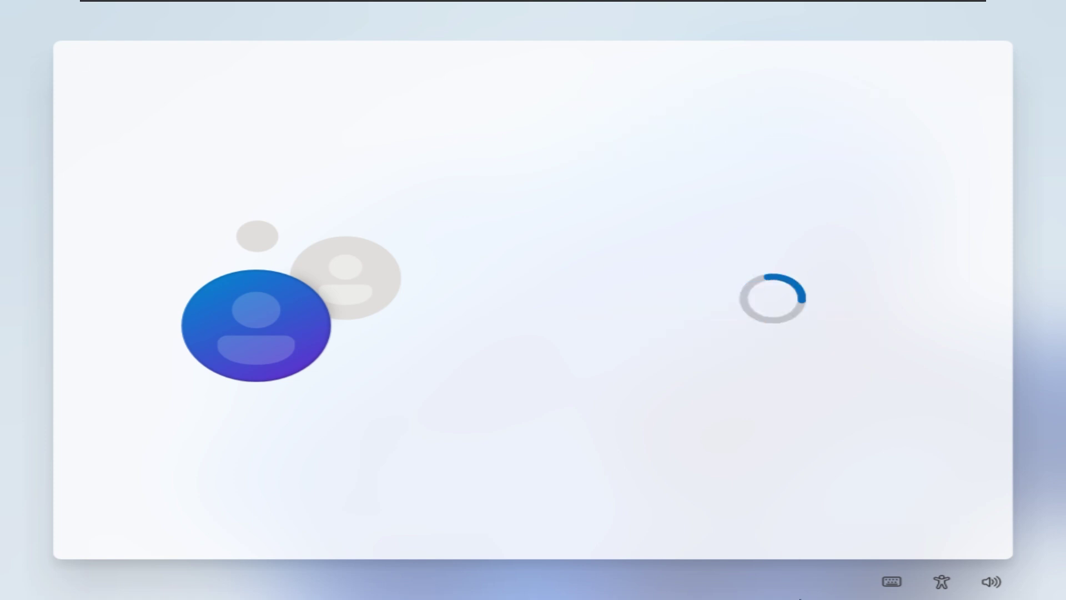
Decline location use by Microsoft and apps, and decline the privacy option on the following page
{"action": "left_click", "coordinate": [721, 408]}
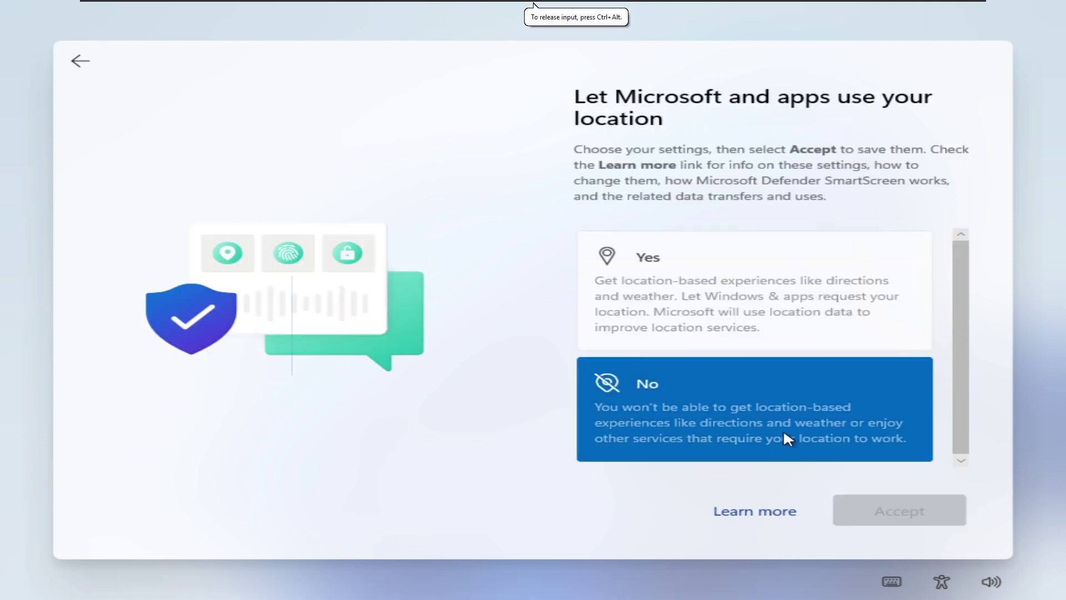
{"action": "left_click", "coordinate": [871, 509]}
{"action": "left_click", "coordinate": [766, 400]}
{"action": "left_click", "coordinate": [871, 509]}
Exclude optional diagnostic data and decline the remaining privacy options, accepting each page
{"action": "left_click", "coordinate": [744, 459]}
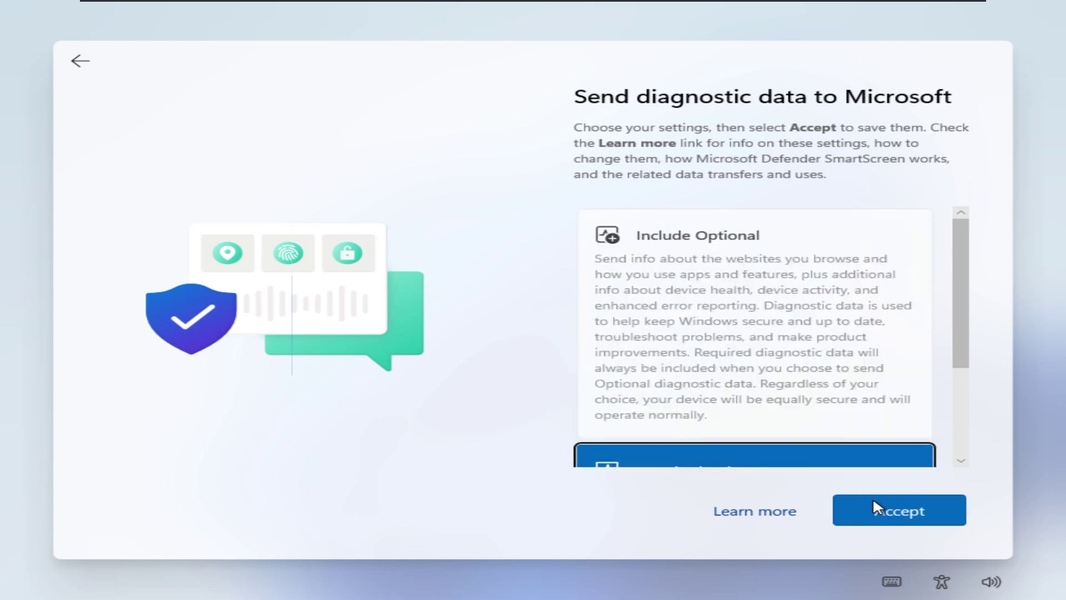
{"action": "left_click", "coordinate": [873, 502]}
{"action": "left_click", "coordinate": [766, 431]}
{"action": "left_click", "coordinate": [872, 509]}
{"action": "left_click", "coordinate": [766, 391]}
{"action": "left_click", "coordinate": [864, 511]}
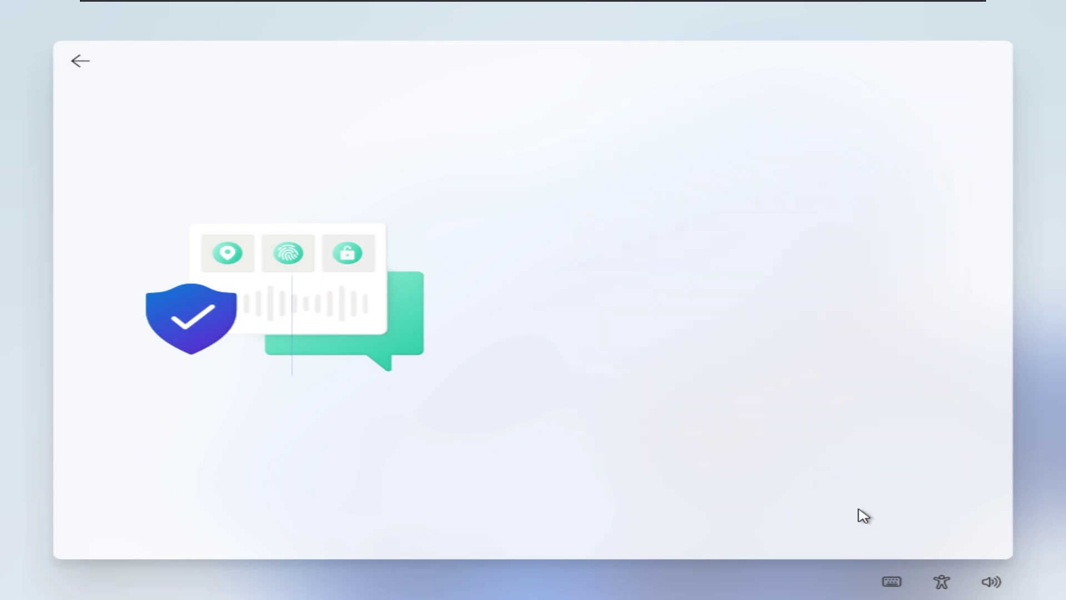
{"action": "left_click", "coordinate": [767, 361]}
{"action": "left_click", "coordinate": [872, 510]}
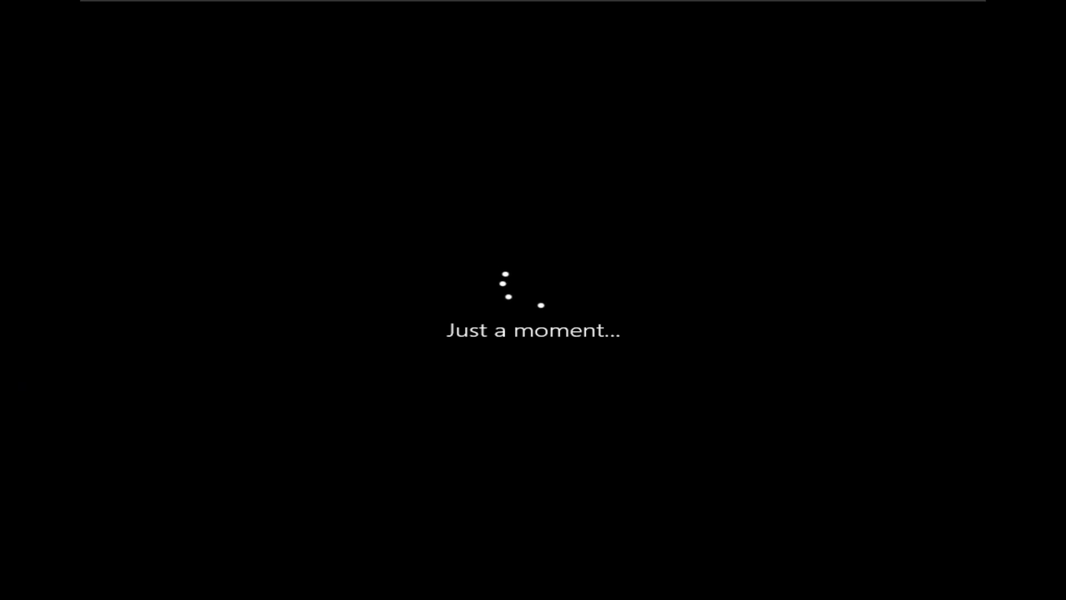
{"action": "left_click", "coordinate": [644, 545]}
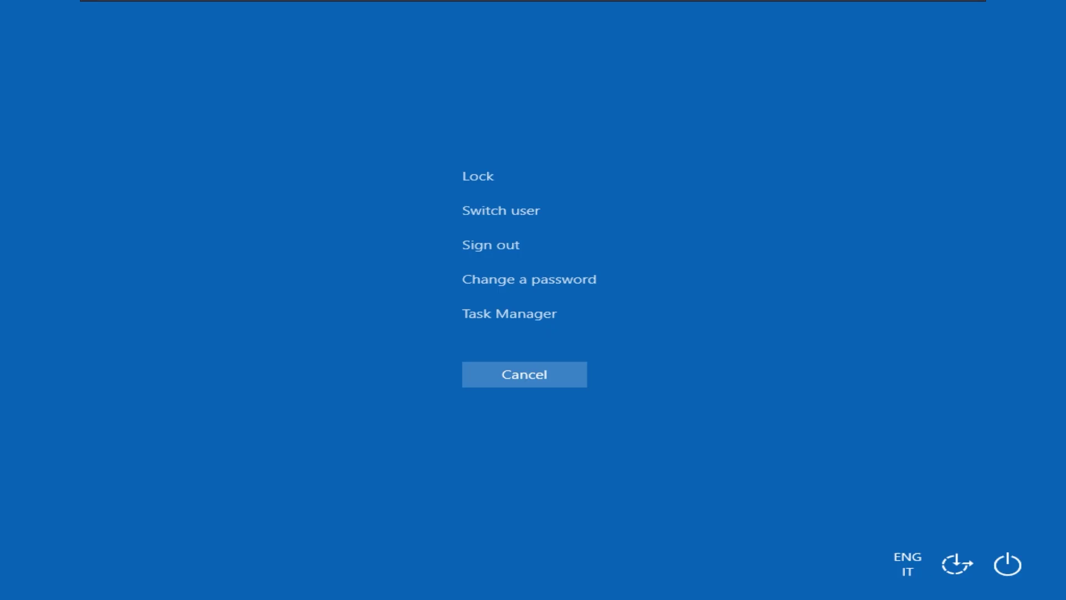
{"action": "key", "text": "Down"}
{"action": "key", "text": "Return"}
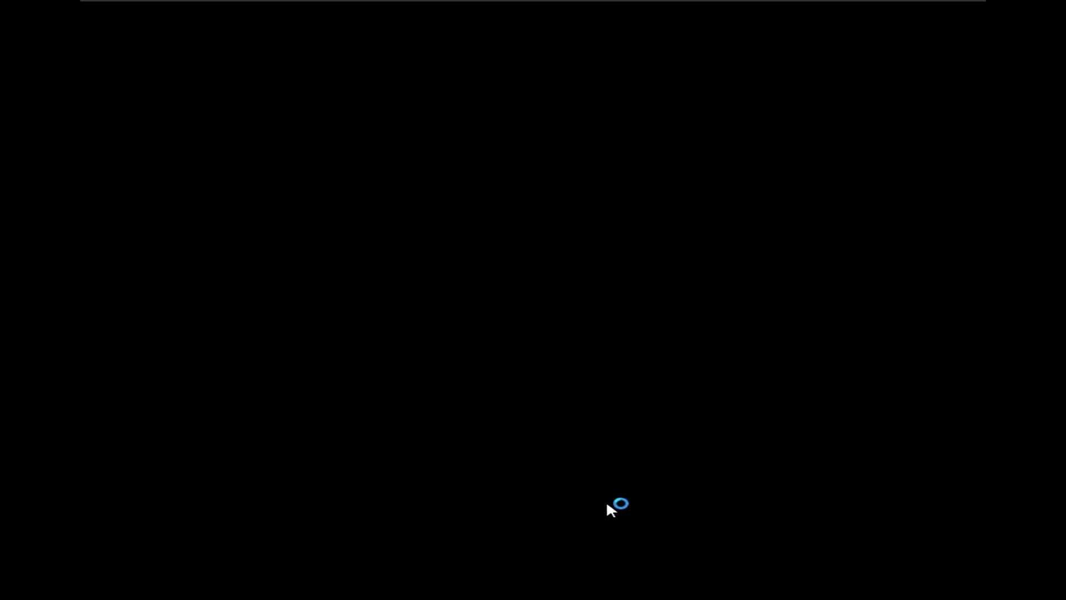
{"action": "left_click", "coordinate": [449, 409]}
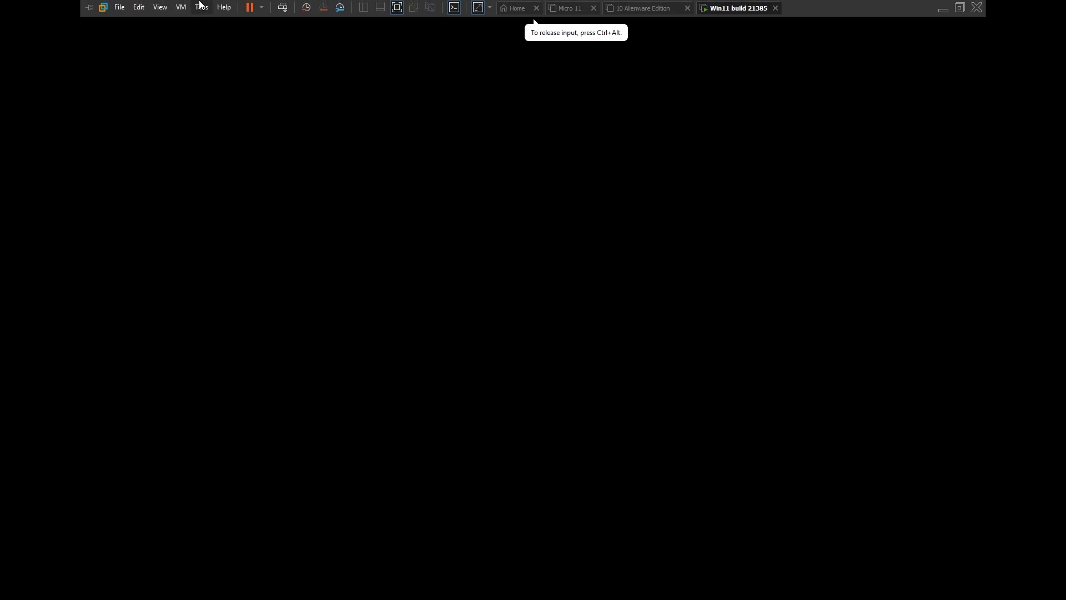
Reconnect the virtual machine's network adapter and mount the VMware Tools disc
{"action": "left_click", "coordinate": [181, 7]}
{"action": "mouse_move", "coordinate": [221, 34]}
{"action": "mouse_move", "coordinate": [380, 47]}
{"action": "left_click", "coordinate": [536, 47]}
{"action": "left_click", "coordinate": [465, 405]}
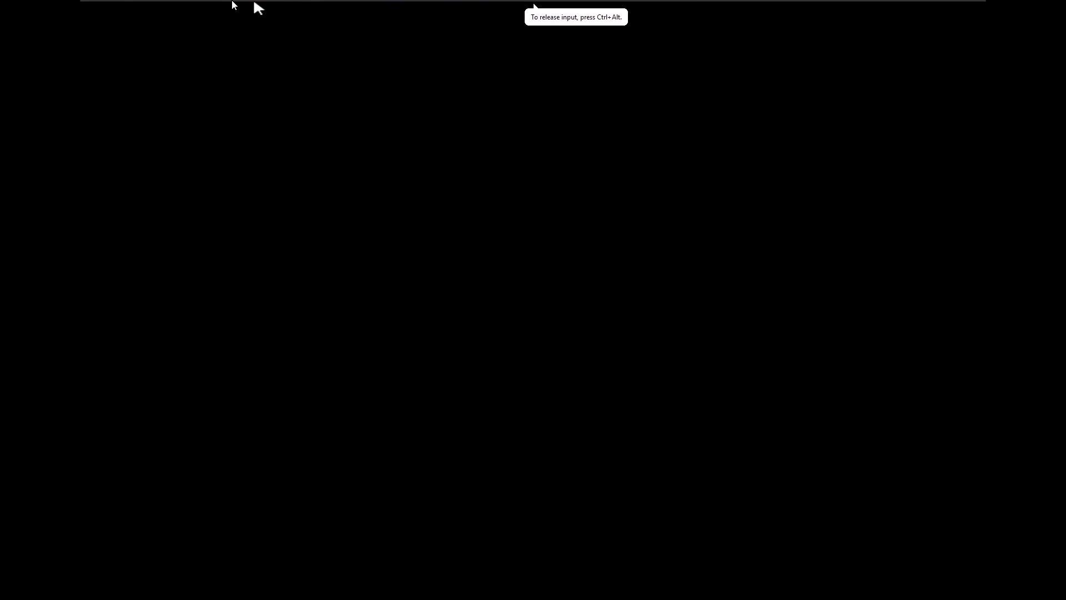
{"action": "mouse_move", "coordinate": [254, 7]}
{"action": "left_click", "coordinate": [181, 8]}
{"action": "left_click", "coordinate": [262, 177]}
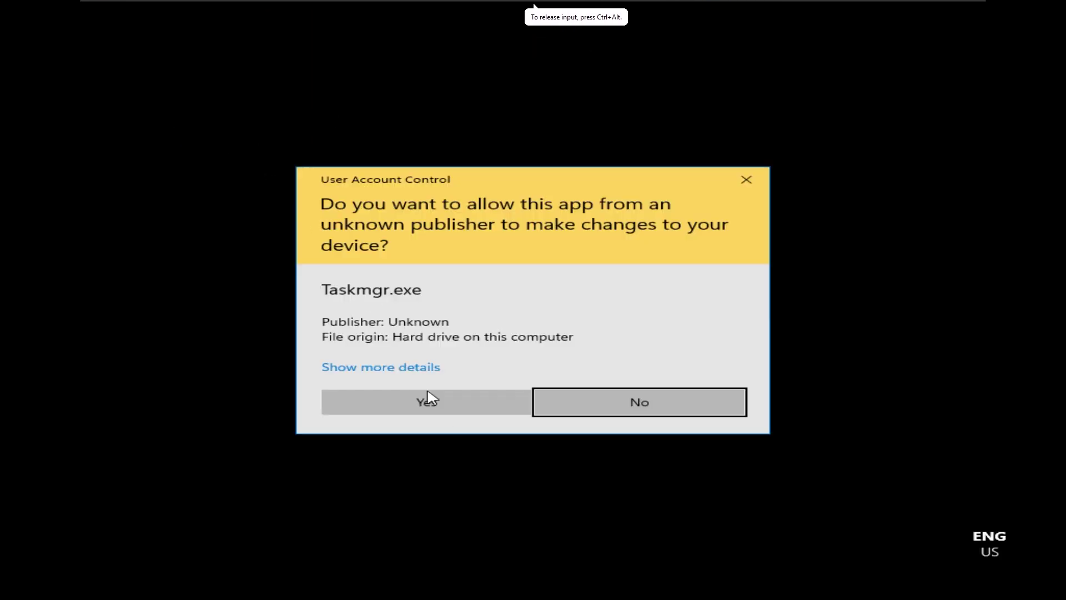
Allow Task Manager to run, start D:\setup from it as a new task, and close the window
{"action": "left_click", "coordinate": [443, 412]}
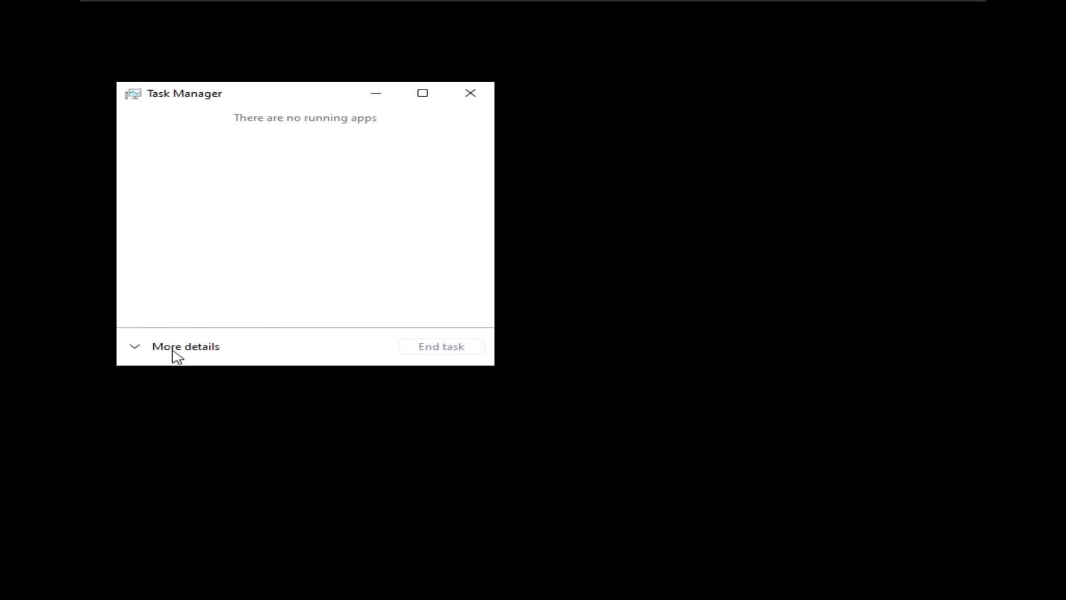
{"action": "left_click", "coordinate": [170, 347]}
{"action": "left_click", "coordinate": [133, 114]}
{"action": "left_click", "coordinate": [159, 132]}
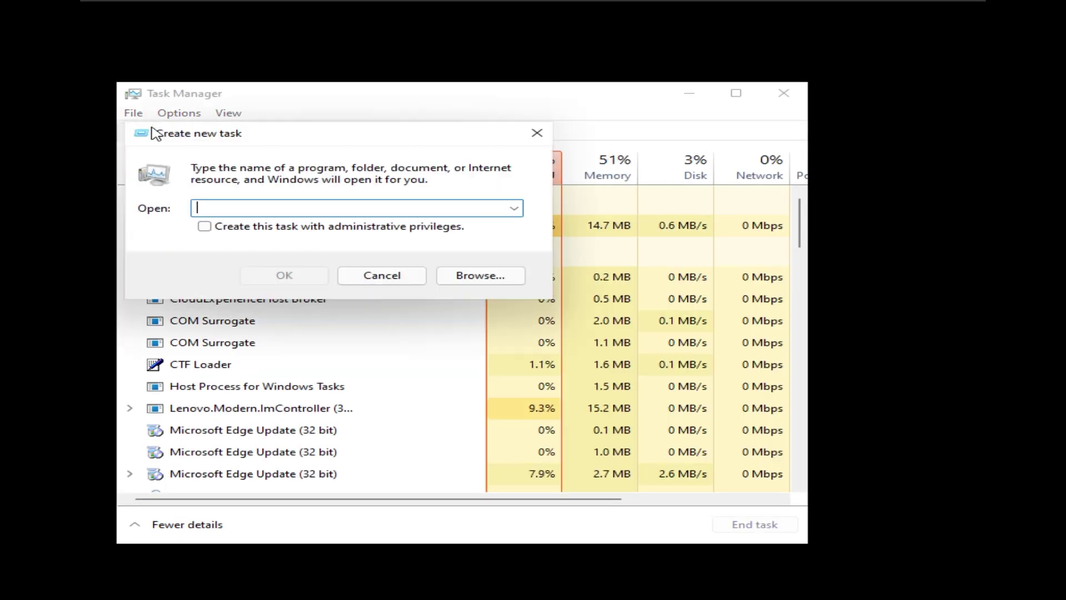
{"action": "type", "text": "D>`setup"}
{"action": "key", "text": "alt+F4"}
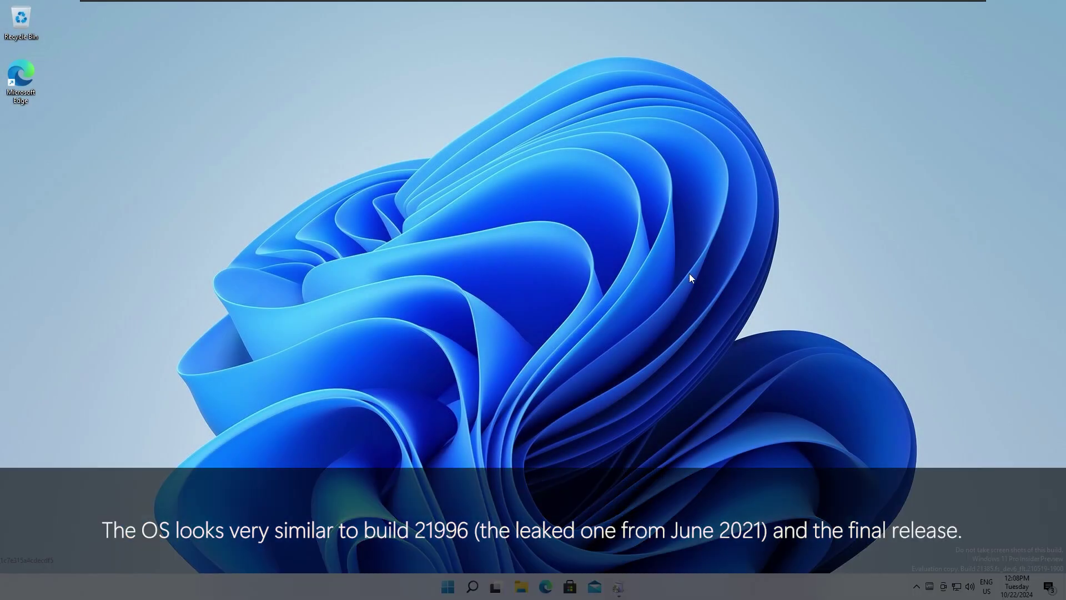
View the Start menu's pinned and recommended items and close it
{"action": "key", "text": "super"}
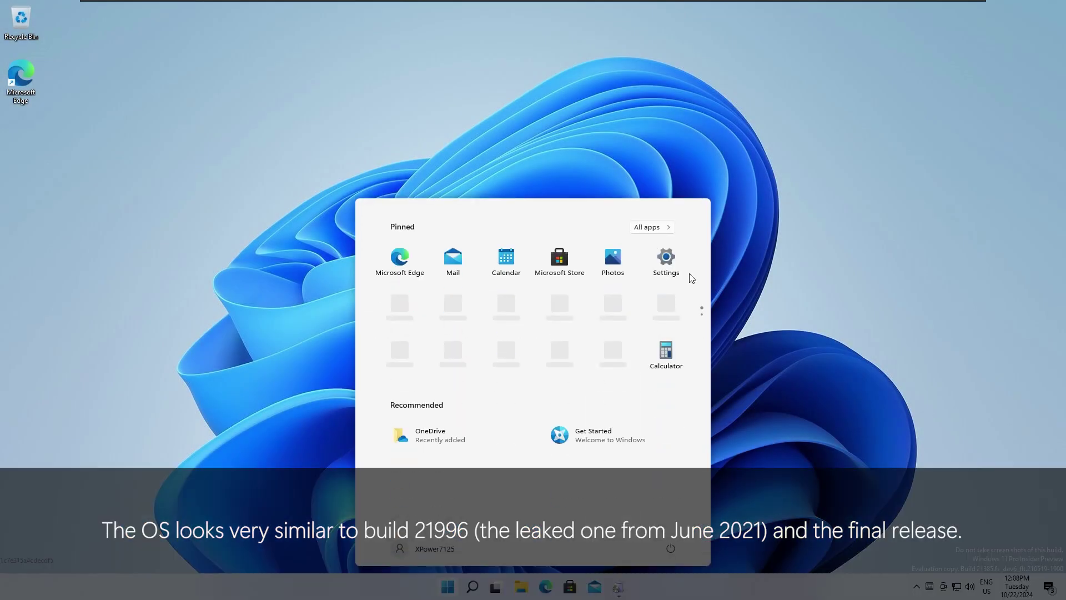
{"action": "key", "text": "super"}
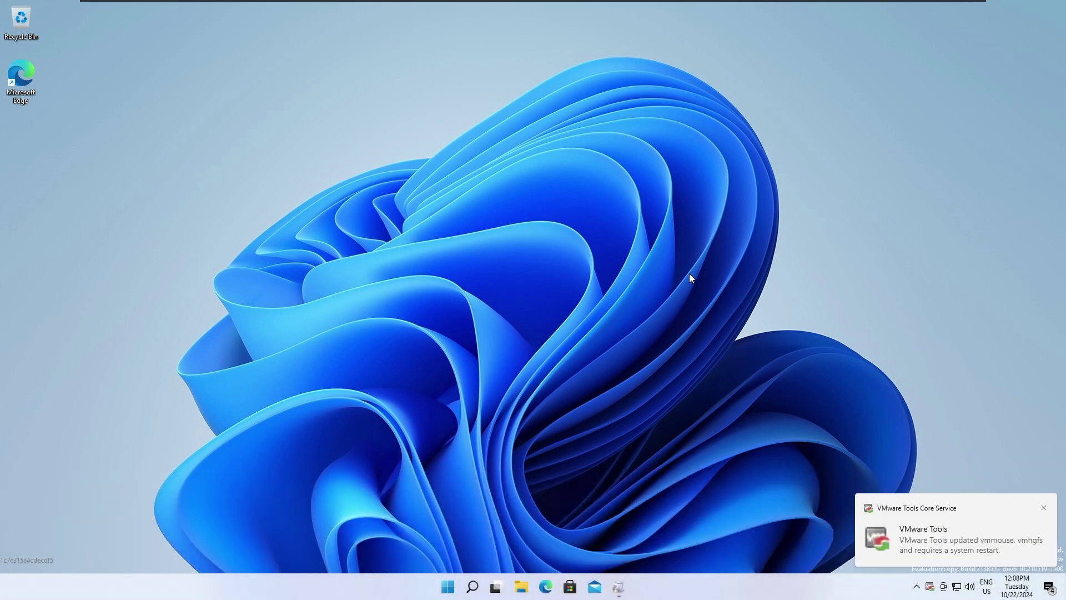
Open the folder C:\Windows\Resources\Themes in File Explorer
{"action": "key", "text": "super+e"}
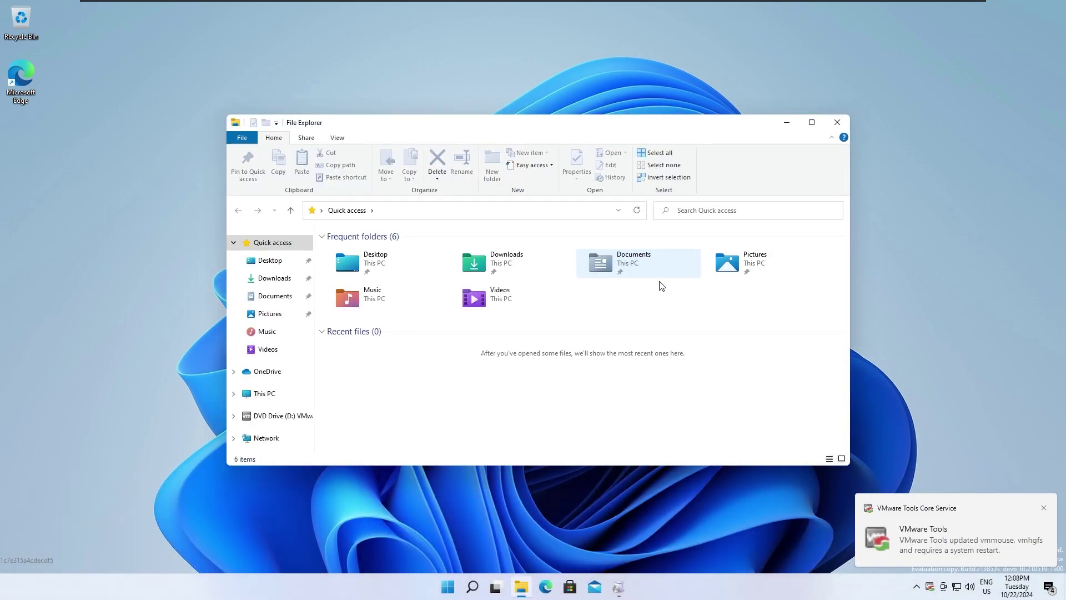
{"action": "left_click", "coordinate": [261, 397]}
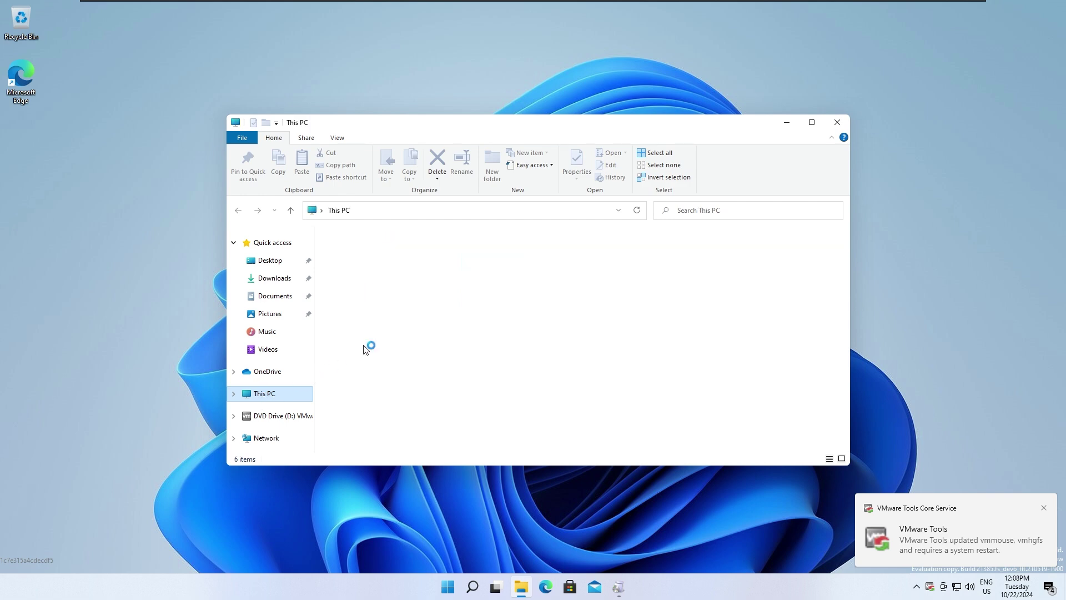
{"action": "left_click", "coordinate": [387, 343]}
{"action": "double_click", "coordinate": [387, 343]}
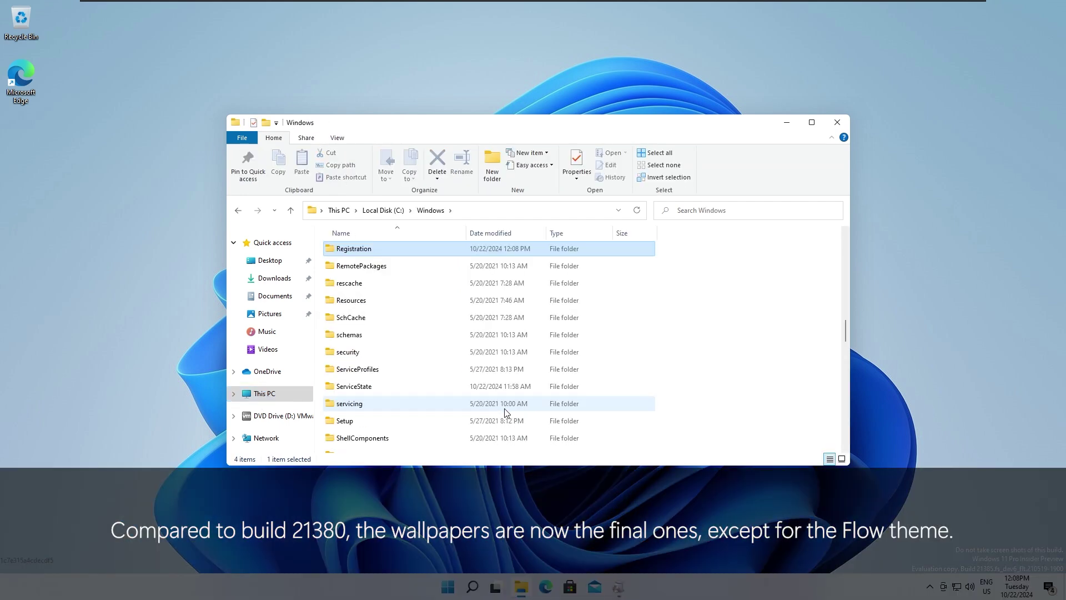
{"action": "key", "text": "Down"}
{"action": "key", "text": "Down"}
{"action": "key", "text": "Down"}
{"action": "key", "text": "Return"}
{"action": "key", "text": "Down"}
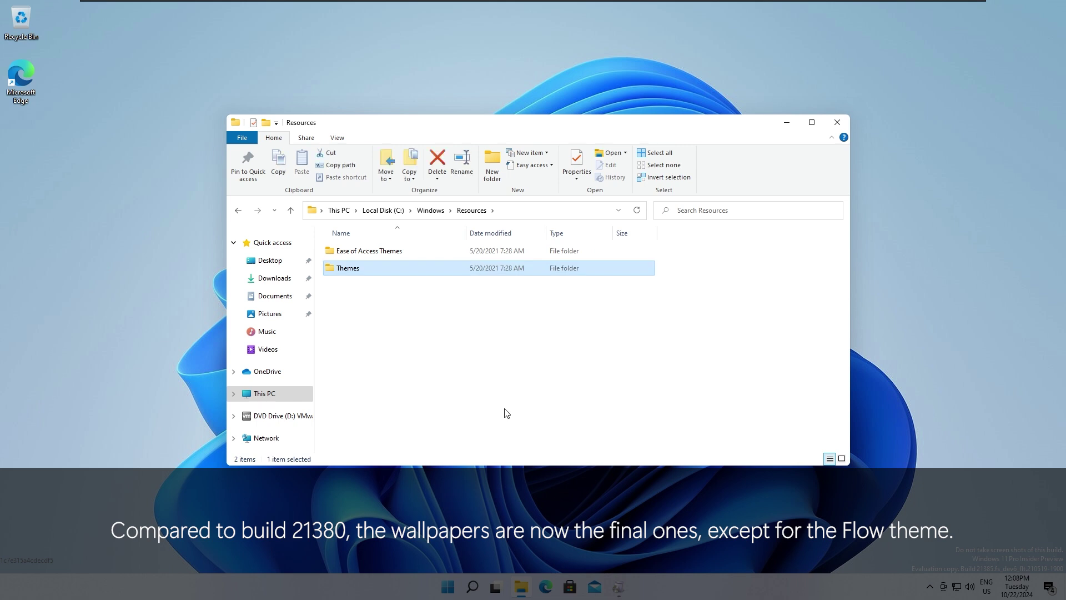
{"action": "key", "text": "Return"}
Apply the dark theme file and the themeB file from the Themes folder
{"action": "double_click", "coordinate": [382, 283]}
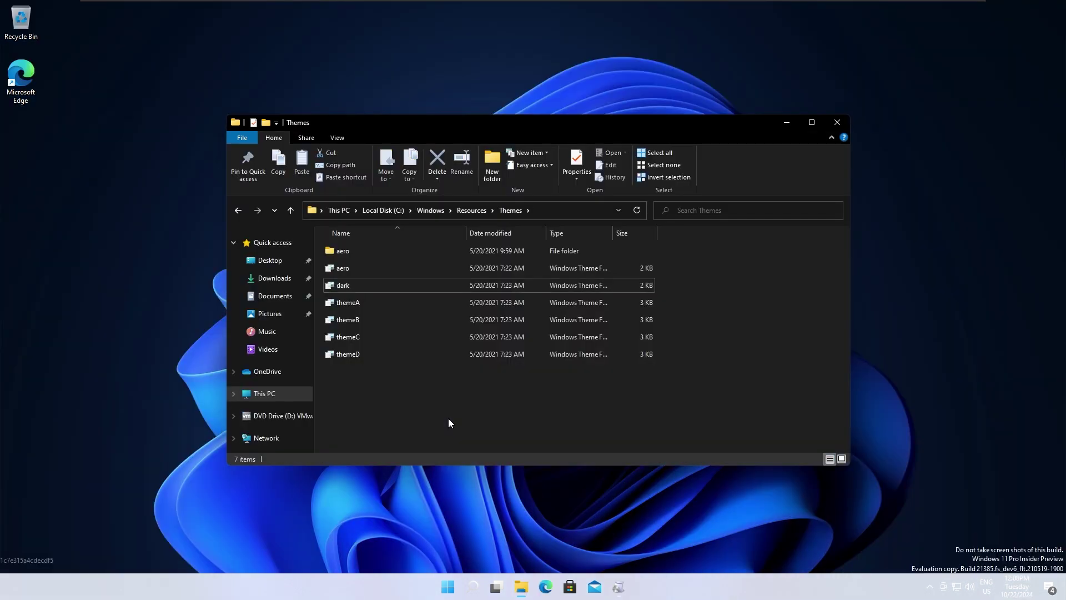
{"action": "left_click", "coordinate": [407, 325]}
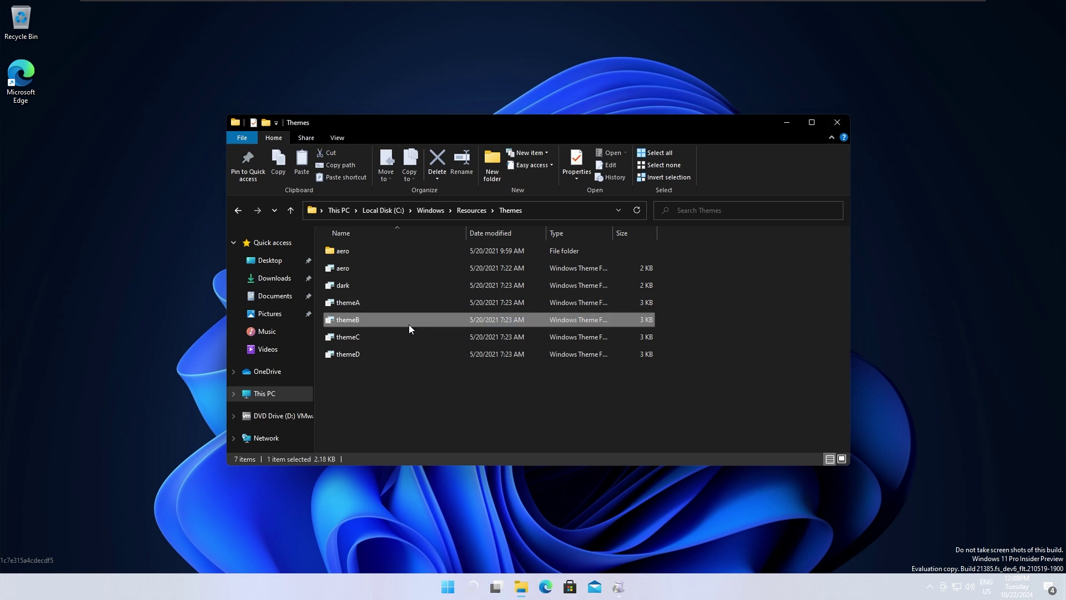
{"action": "double_click", "coordinate": [408, 325]}
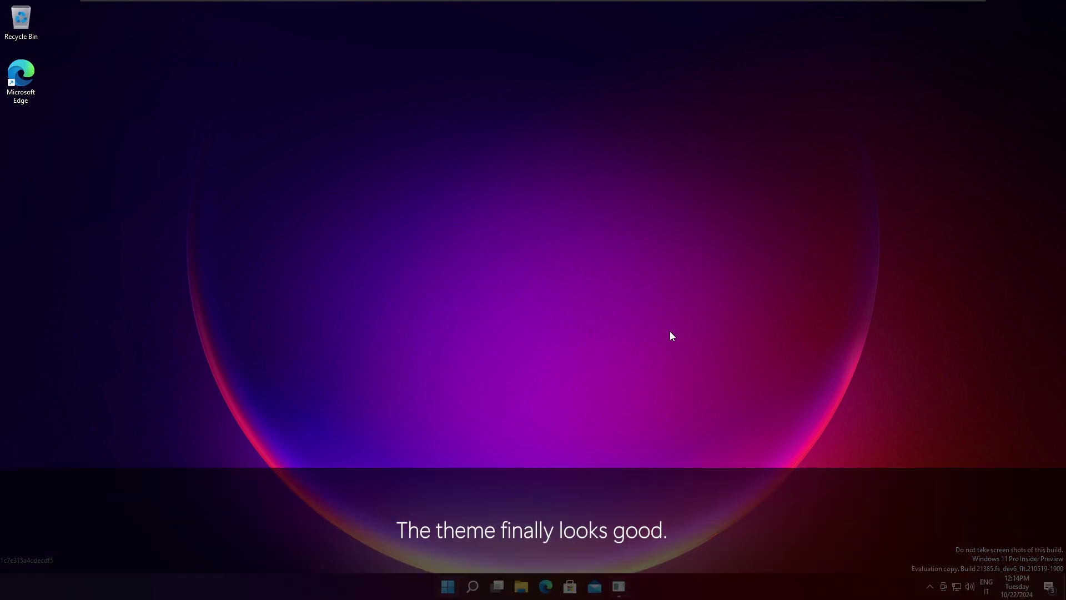
Run winver, move the About Windows dialog to the middle of the desktop to view it, and close it
{"action": "left_click_drag", "start_coordinate": [708, 191], "coordinate": [658, 226]}
{"action": "key", "text": "super+r"}
{"action": "type", "text": "winver"}
{"action": "key", "text": "Return"}
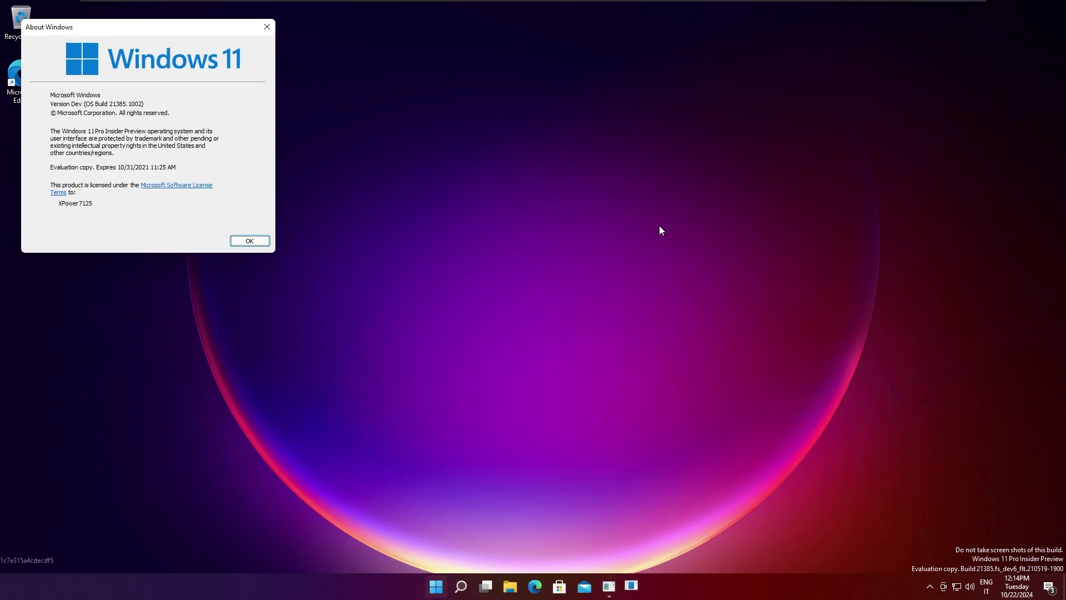
{"action": "left_click_drag", "start_coordinate": [161, 32], "coordinate": [574, 217]}
{"action": "key", "text": "Return"}
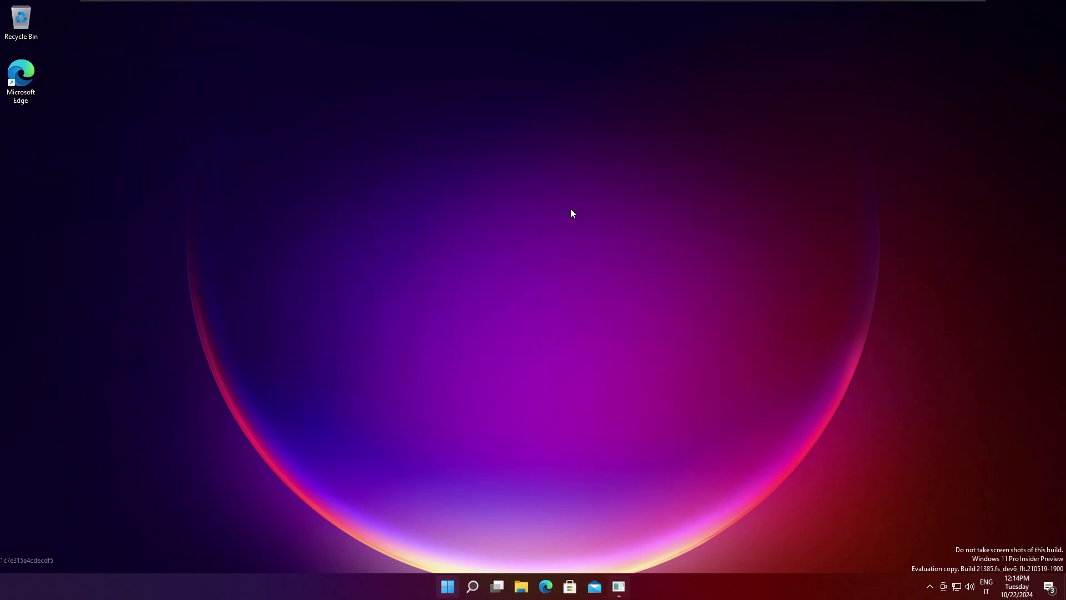
View the full list of installed apps in the Start menu
{"action": "key", "text": "super"}
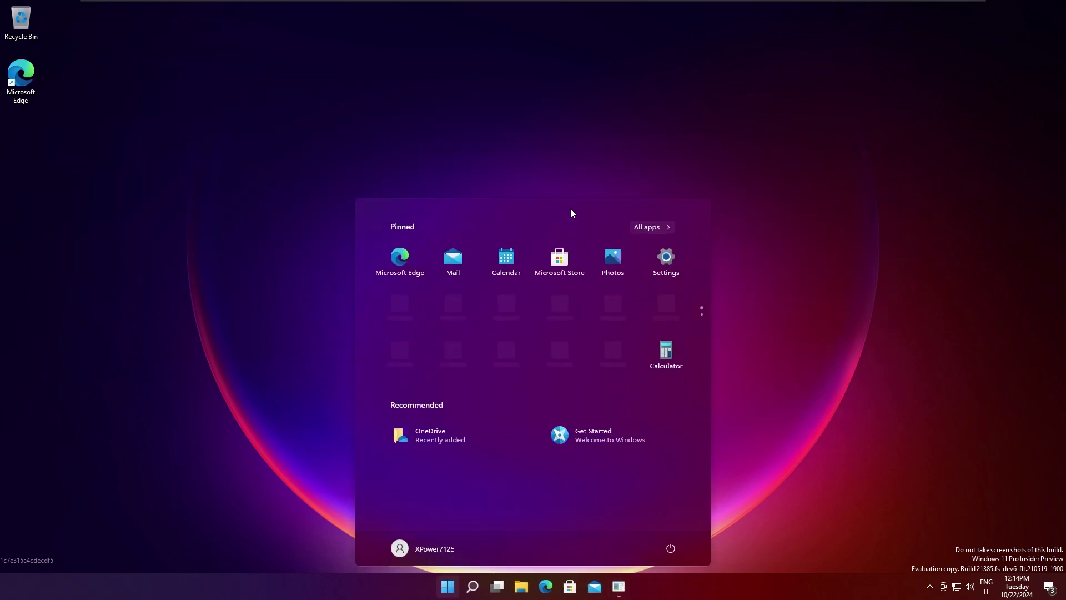
{"action": "left_click", "coordinate": [647, 227]}
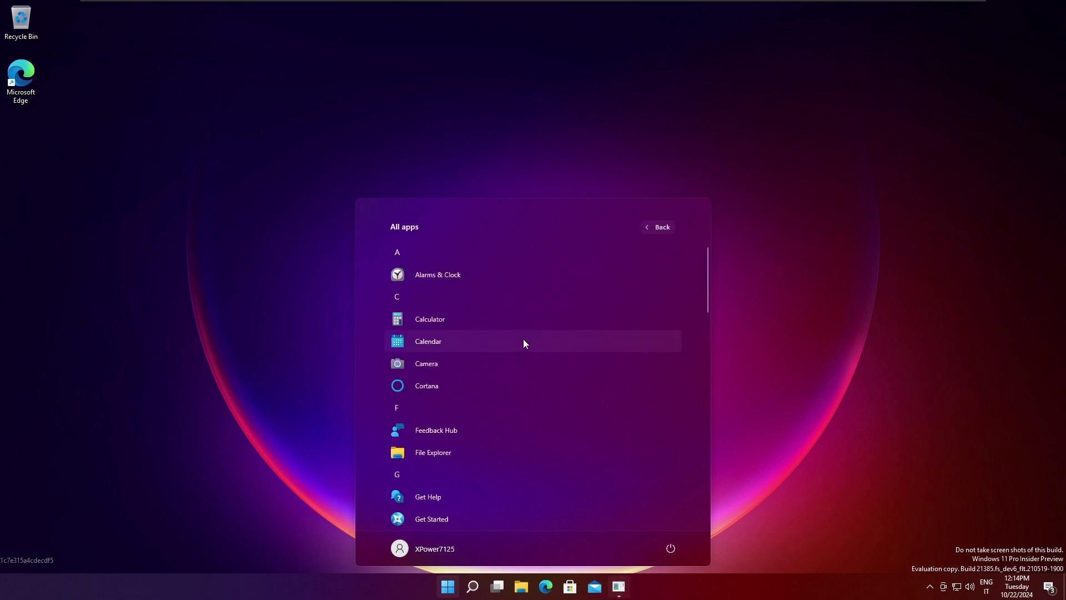
Look through the rest of the all-apps list to its end and close the Start menu
{"action": "scroll", "coordinate": [523, 339], "scroll_direction": "down", "scroll_amount": 2}
{"action": "scroll", "coordinate": [522, 339], "scroll_direction": "down", "scroll_amount": 12}
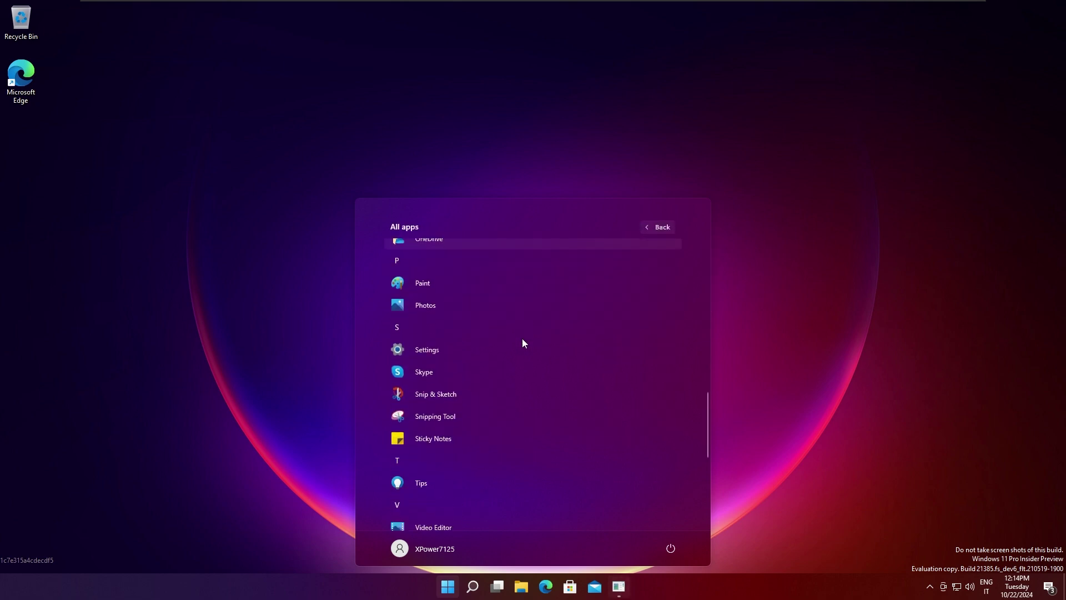
{"action": "scroll", "coordinate": [522, 338], "scroll_direction": "down", "scroll_amount": 2}
{"action": "key", "text": "Escape"}
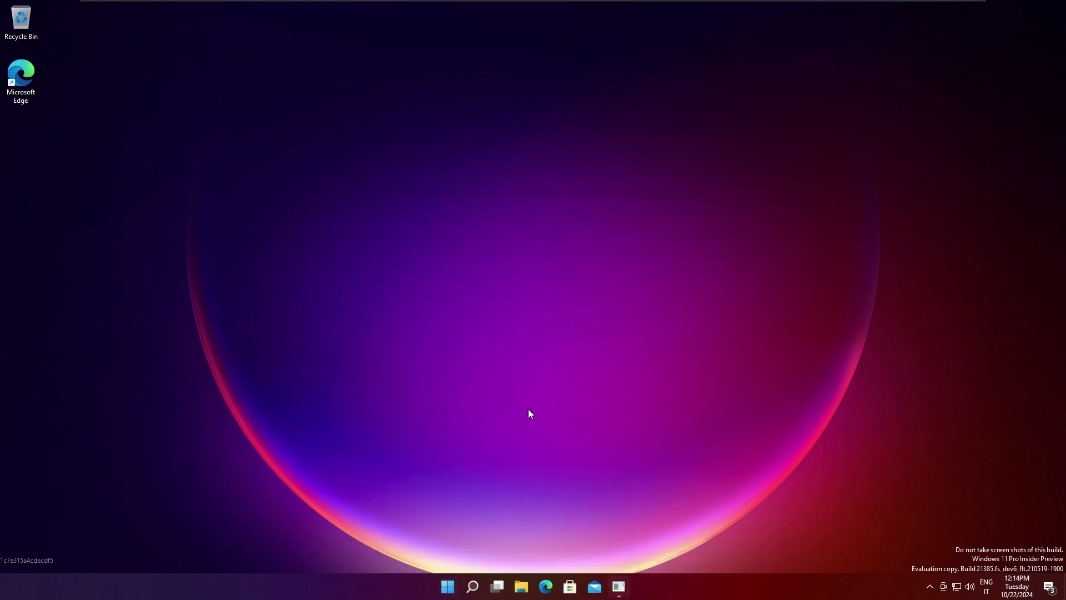
Open the Taskbar settings page from the taskbar
{"action": "right_click", "coordinate": [393, 578]}
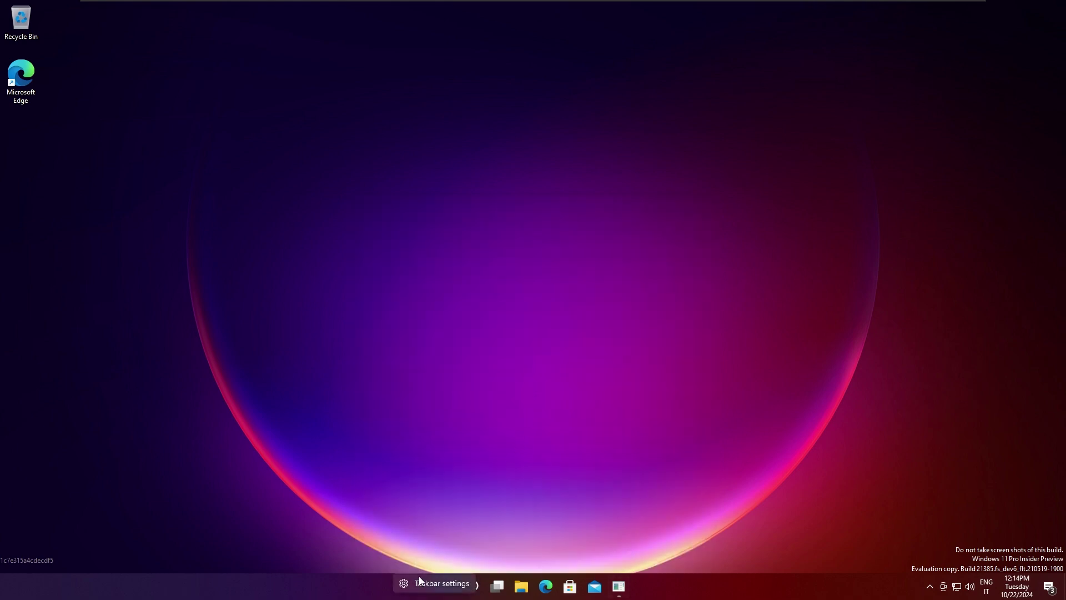
{"action": "left_click", "coordinate": [420, 576]}
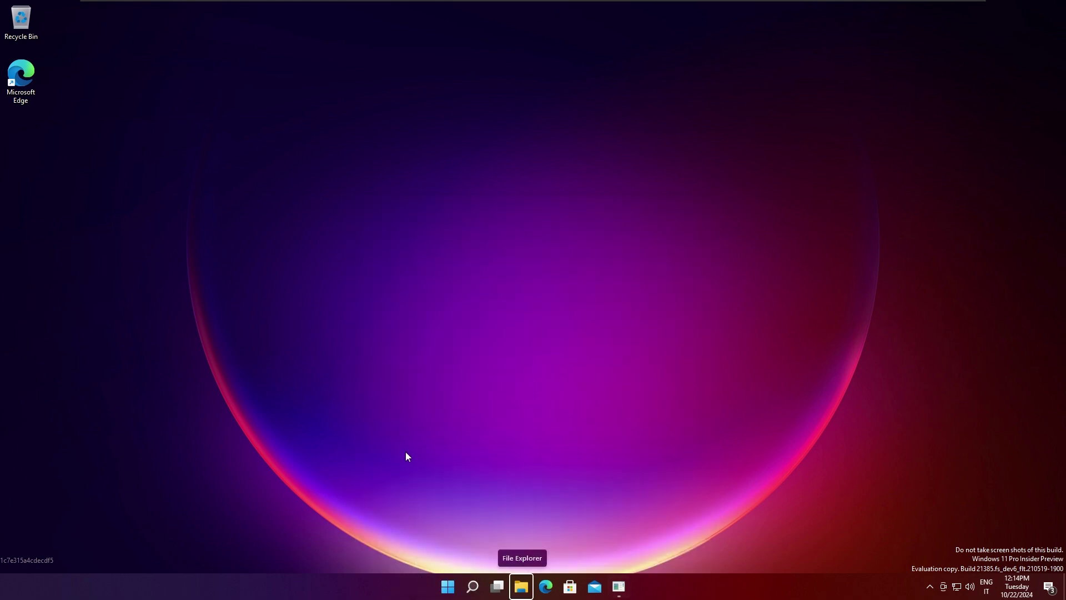
{"action": "key", "text": "super+i"}
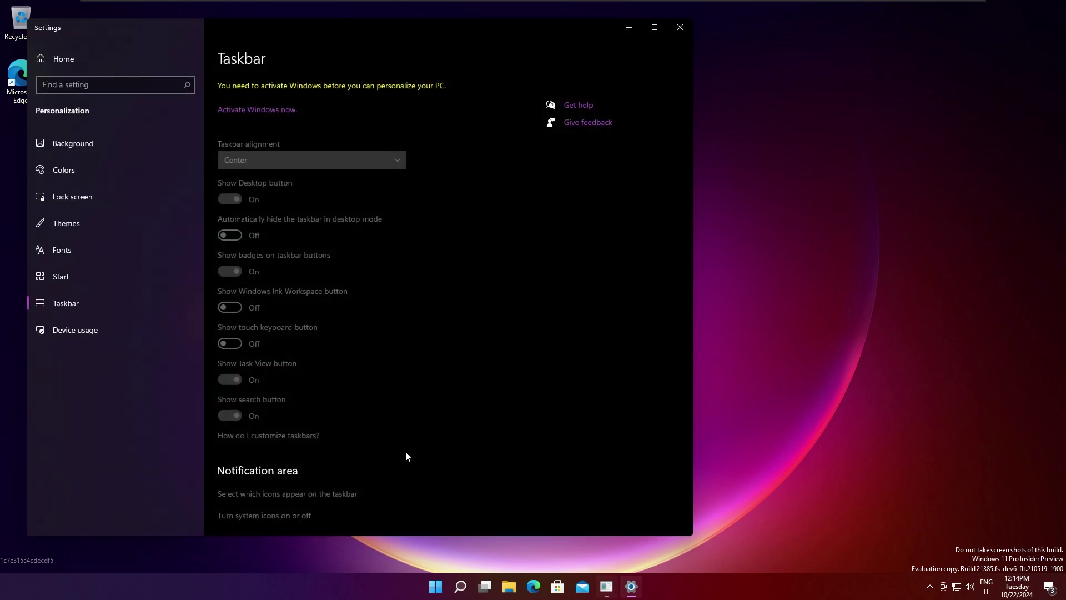
Return to the Settings home page and open the About page of the System category
{"action": "left_click", "coordinate": [135, 64]}
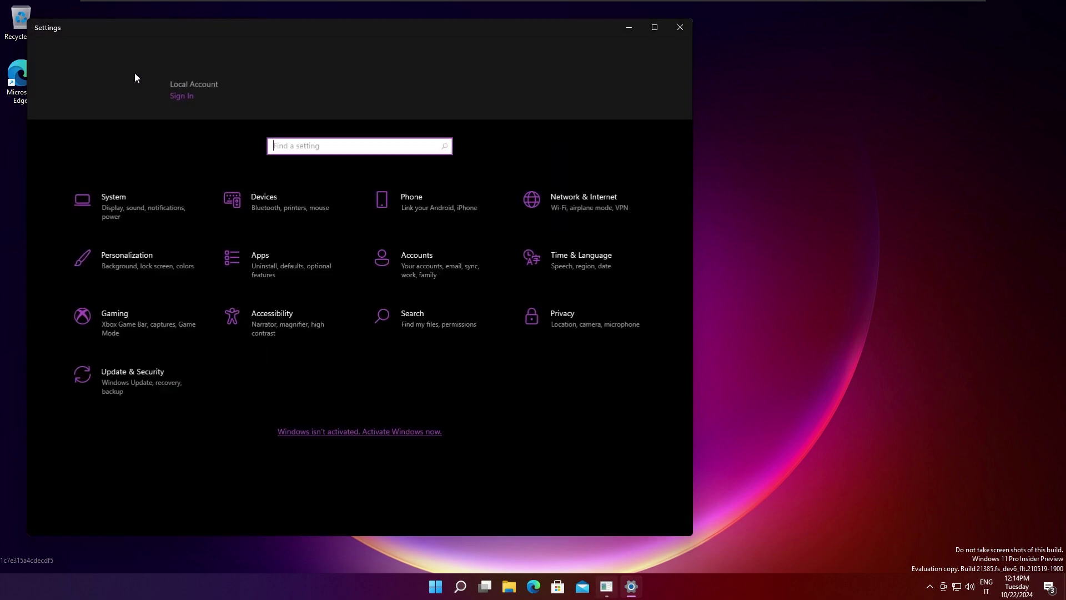
{"action": "left_click", "coordinate": [117, 198]}
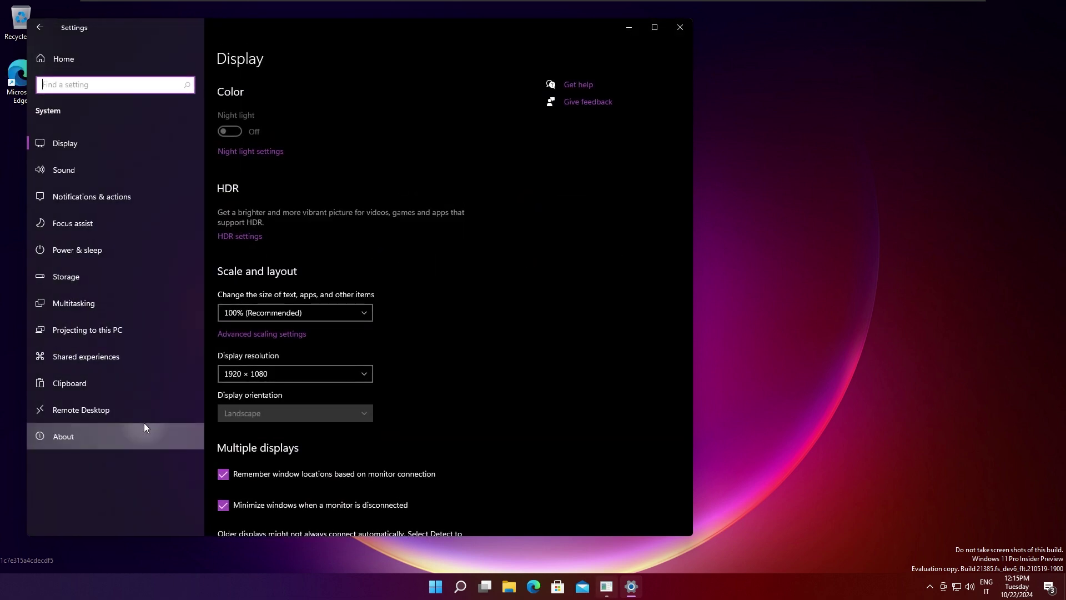
{"action": "left_click", "coordinate": [144, 427]}
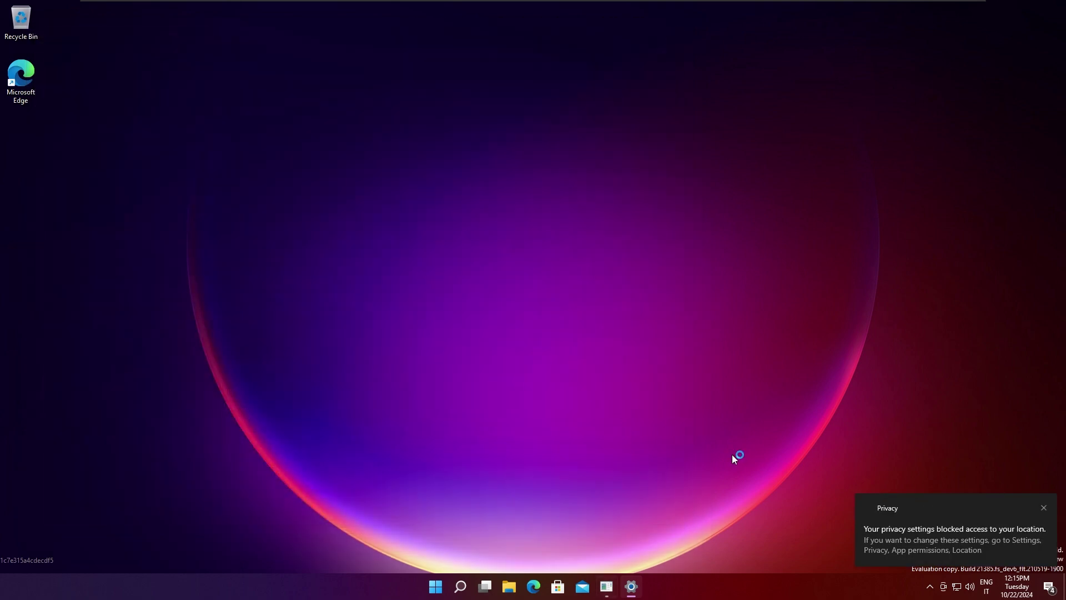
View the hidden notification area icons and choose Personalize for the desktop
{"action": "left_click", "coordinate": [930, 588]}
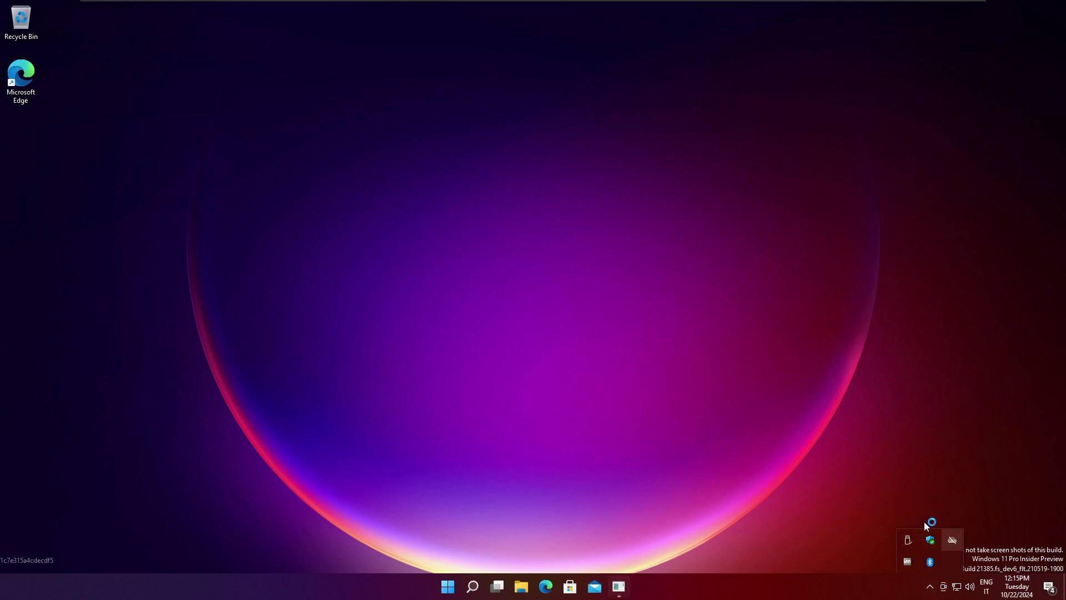
{"action": "left_click", "coordinate": [763, 443]}
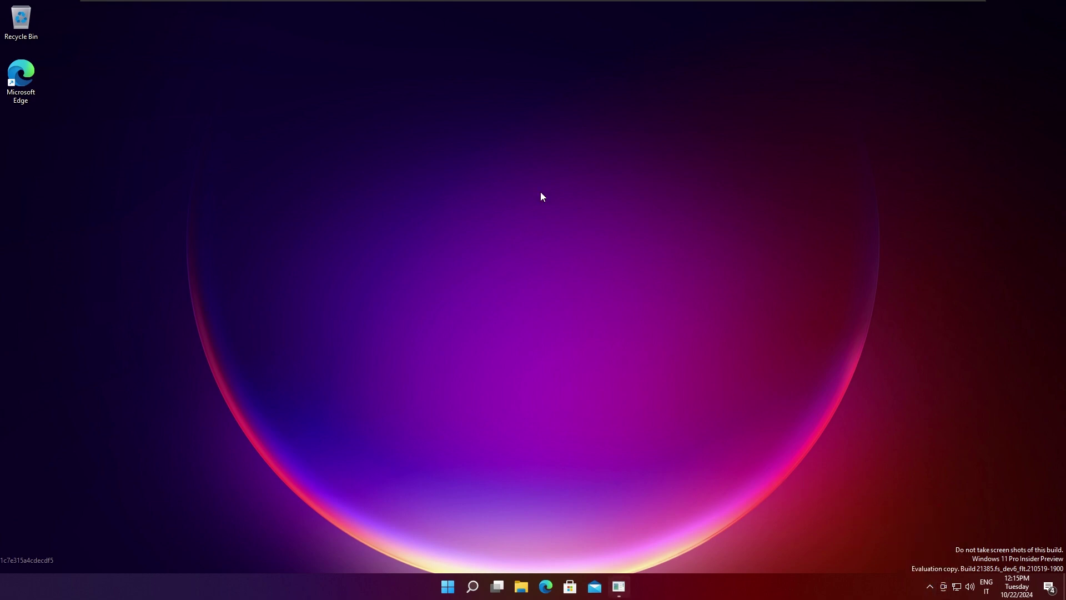
{"action": "right_click", "coordinate": [536, 176]}
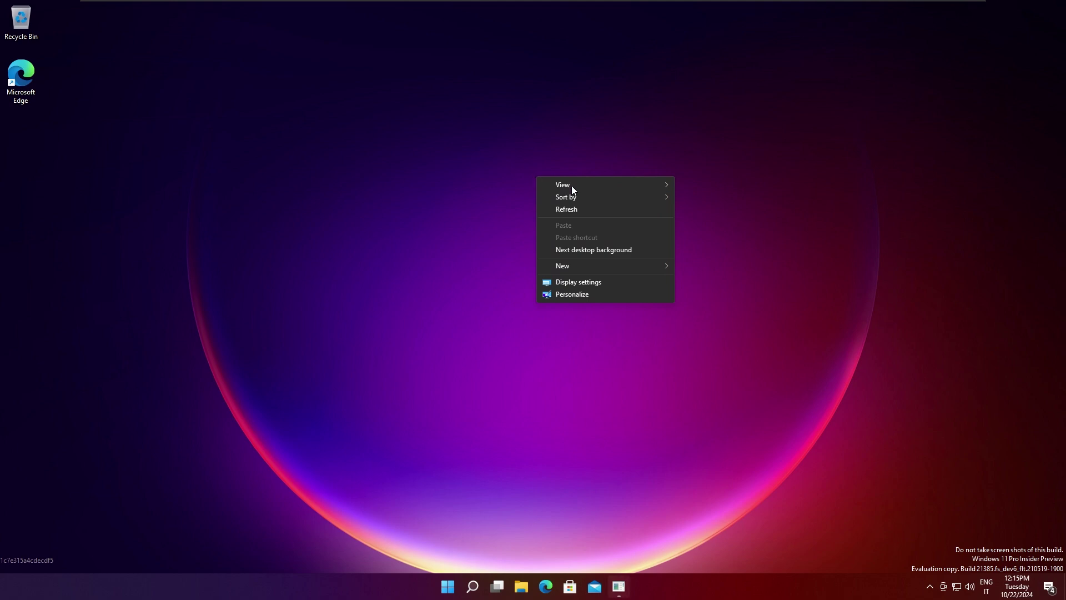
{"action": "left_click", "coordinate": [583, 294]}
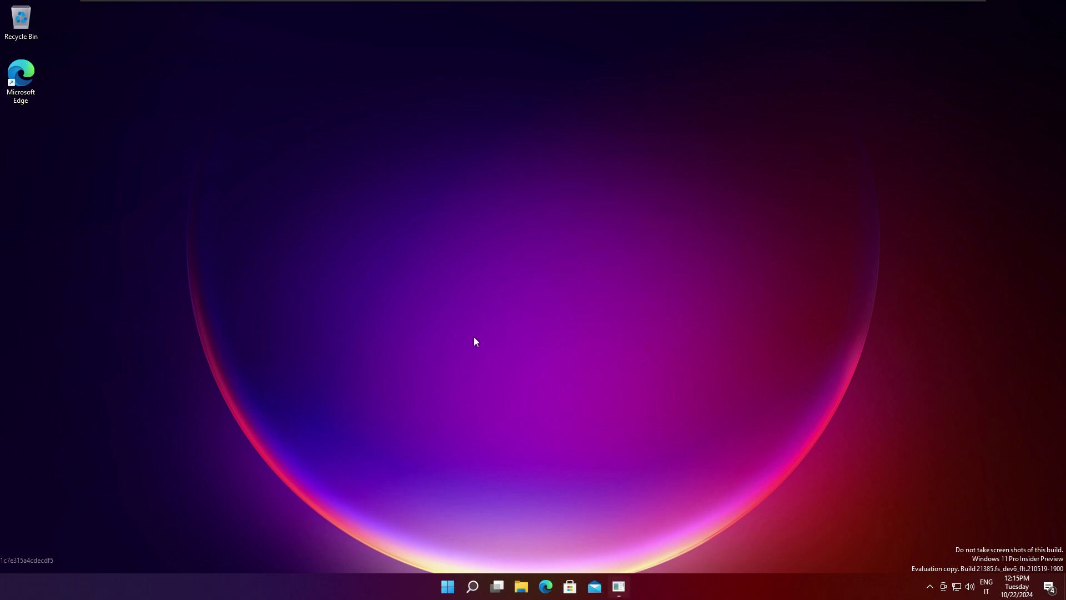
View the Windows search pane, and select the User OOBE window in Task View
{"action": "key", "text": "super+s"}
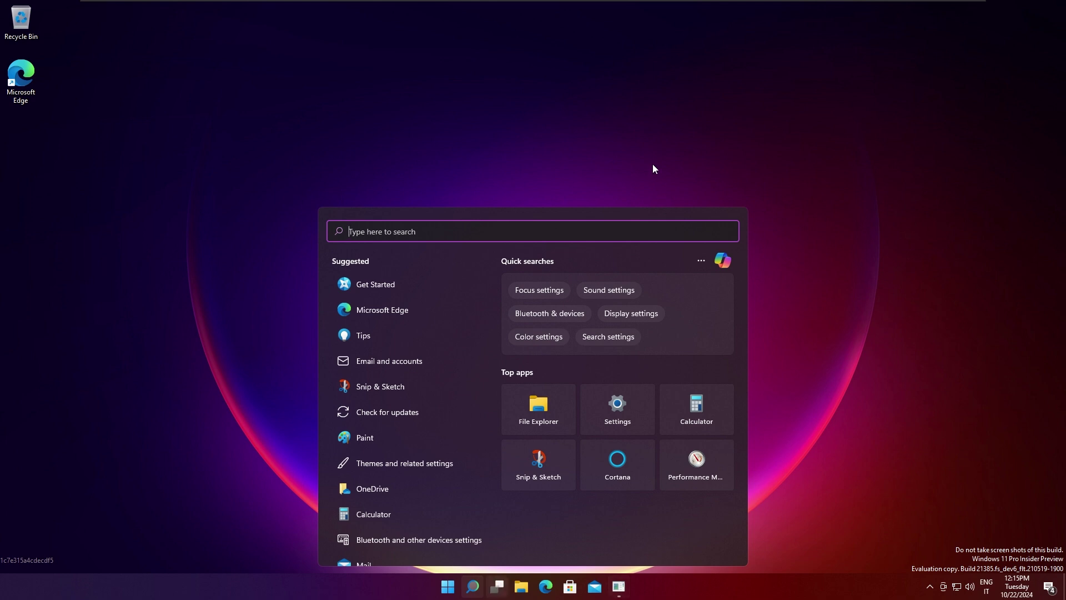
{"action": "key", "text": "super+Tab"}
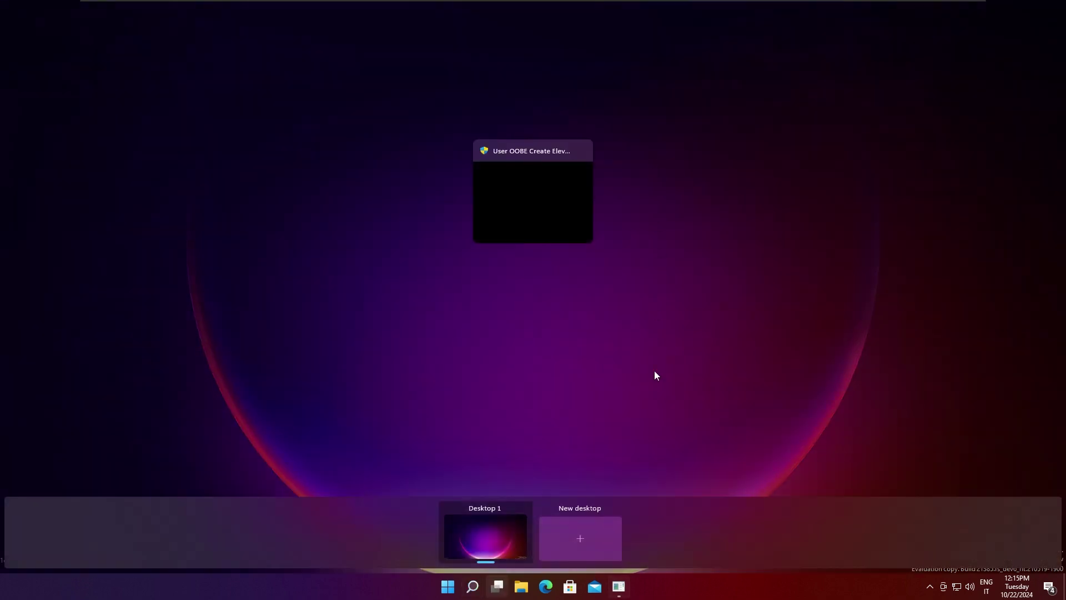
{"action": "left_click", "coordinate": [502, 223]}
{"action": "left_click", "coordinate": [467, 376]}
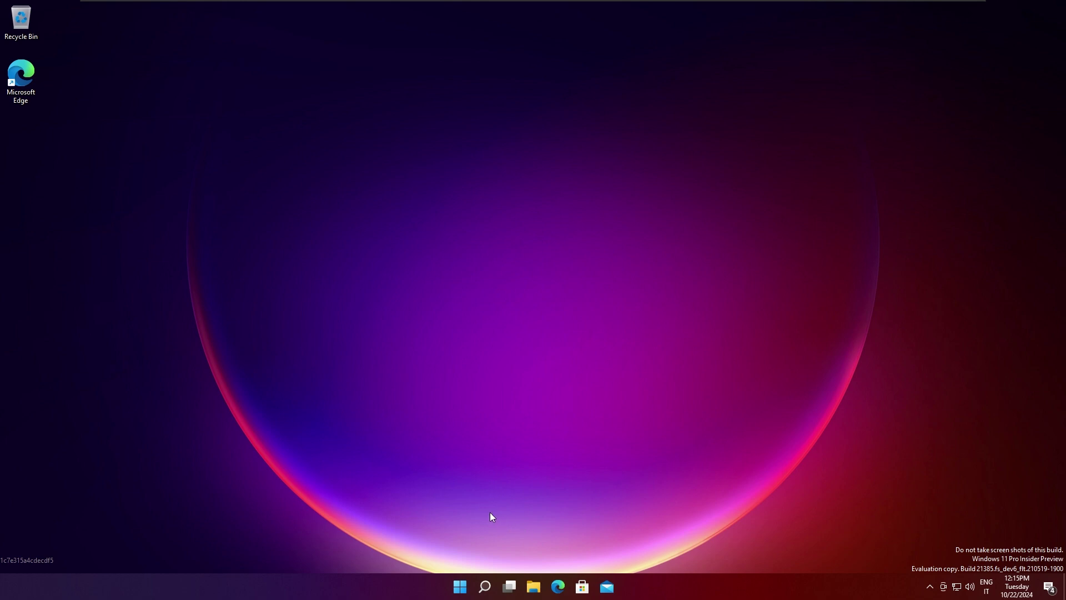
Launch Task Manager with elevated permission and show its Performance view
{"action": "key", "text": "ctrl+shift+Escape"}
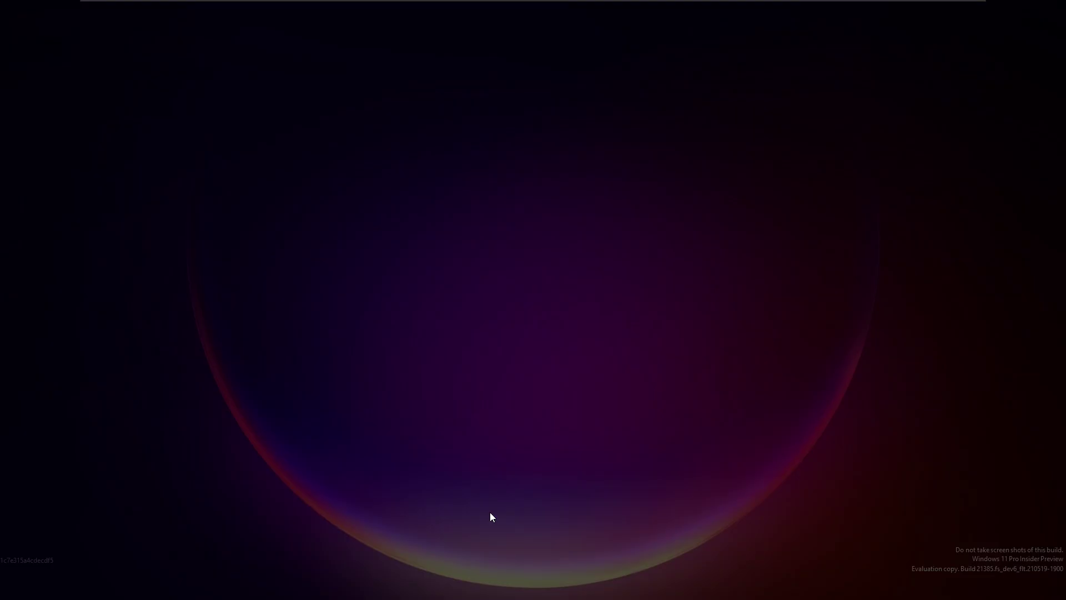
{"action": "key", "text": "Left"}
{"action": "key", "text": "Return"}
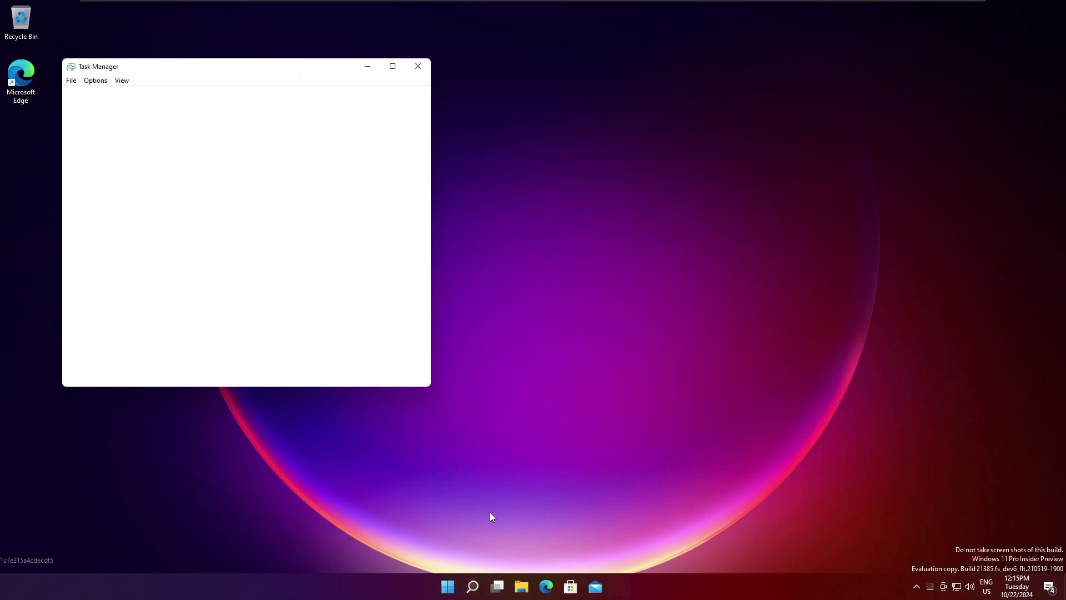
{"action": "left_click", "coordinate": [126, 99]}
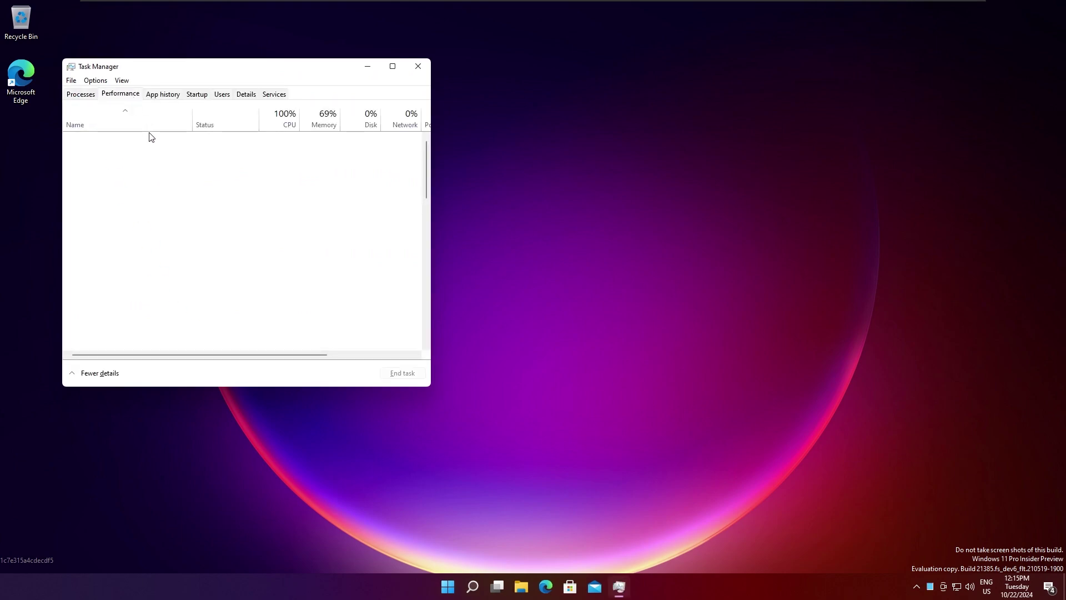
Examine the Memory and CPU performance graphs and close Task Manager
{"action": "left_click", "coordinate": [147, 150]}
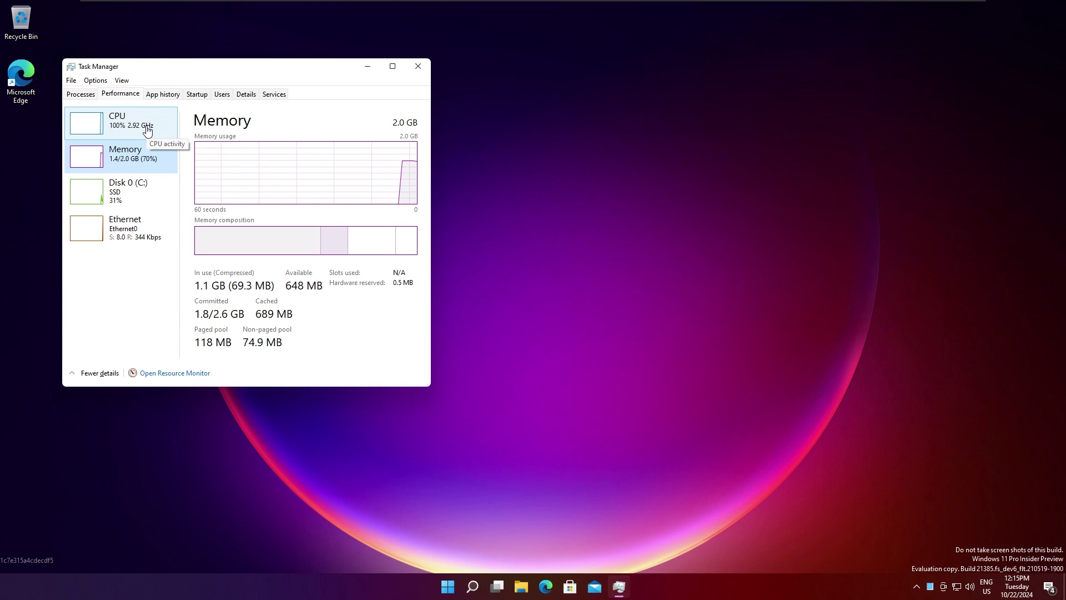
{"action": "left_click", "coordinate": [147, 129]}
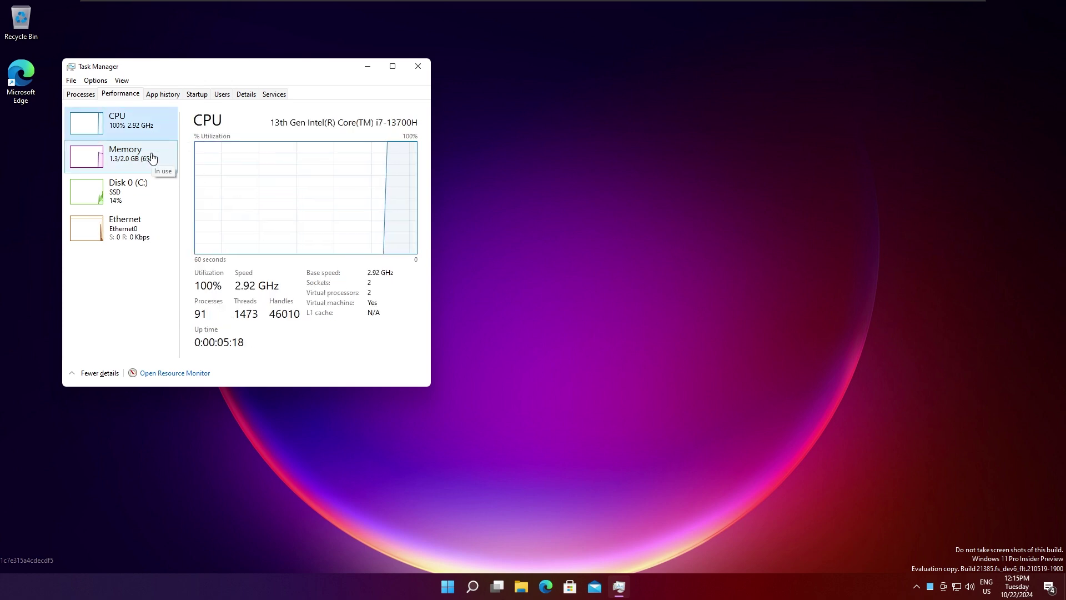
{"action": "left_click", "coordinate": [152, 159]}
{"action": "left_click", "coordinate": [155, 135]}
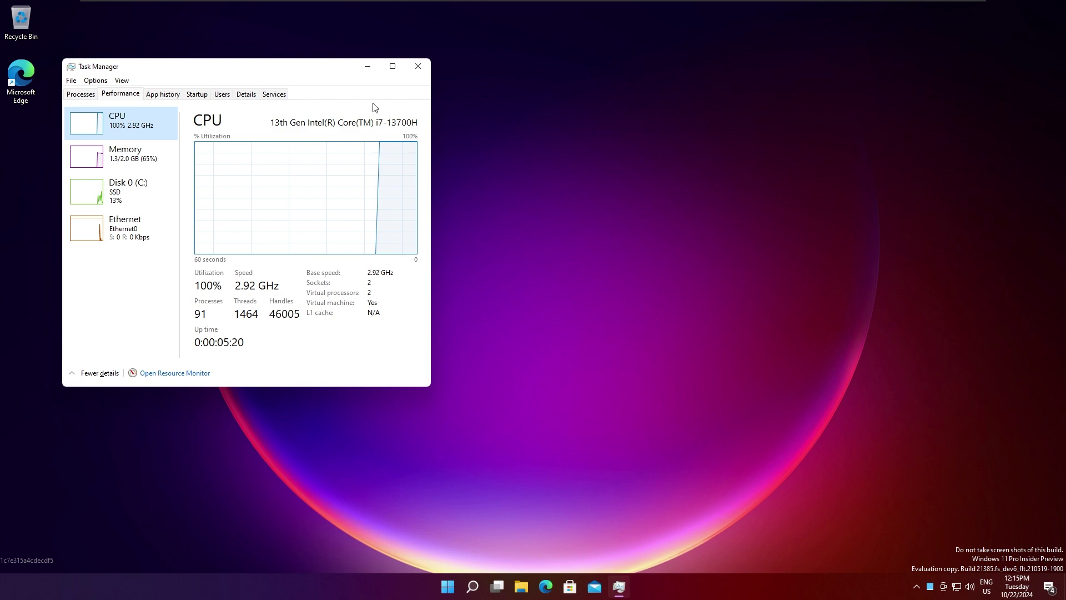
{"action": "left_click", "coordinate": [418, 71]}
{"action": "right_click", "coordinate": [462, 127]}
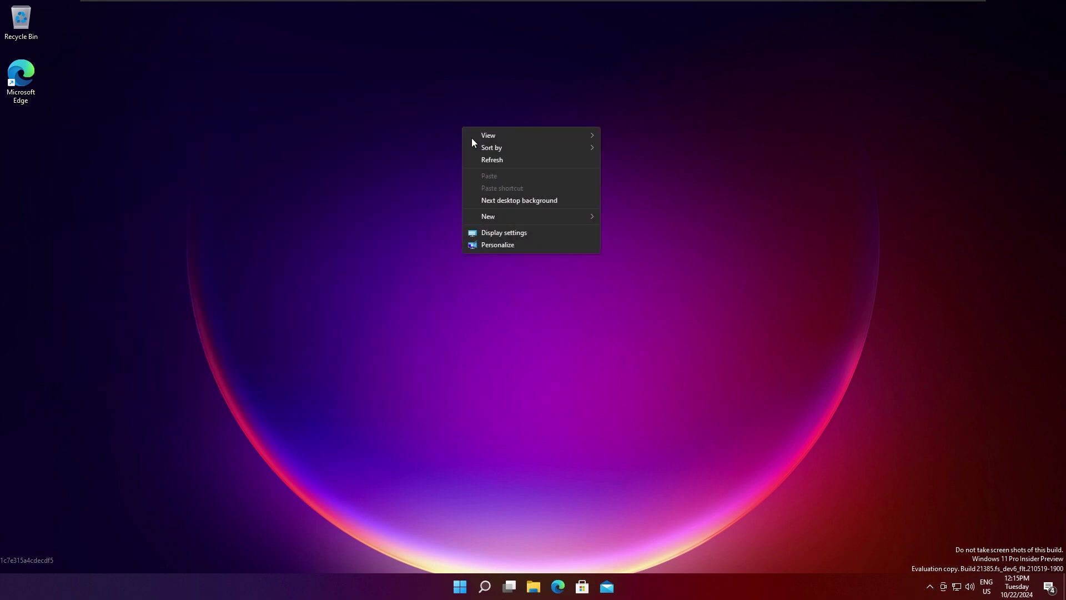
{"action": "left_click", "coordinate": [302, 385]}
{"action": "left_click_drag", "start_coordinate": [444, 262], "coordinate": [379, 337]}
{"action": "left_click_drag", "start_coordinate": [246, 464], "coordinate": [268, 434]}
{"action": "left_click_drag", "start_coordinate": [388, 239], "coordinate": [358, 278]}
{"action": "left_click_drag", "start_coordinate": [329, 212], "coordinate": [212, 418]}
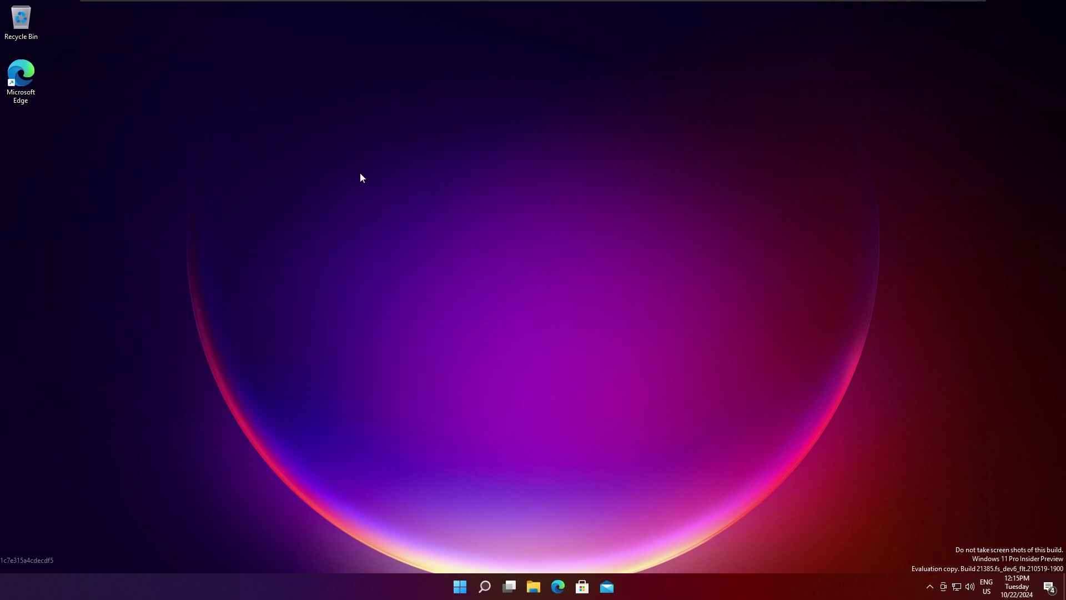
Launch the recommended Get Started app, begin its introduction, and view its account options
{"action": "key", "text": "super"}
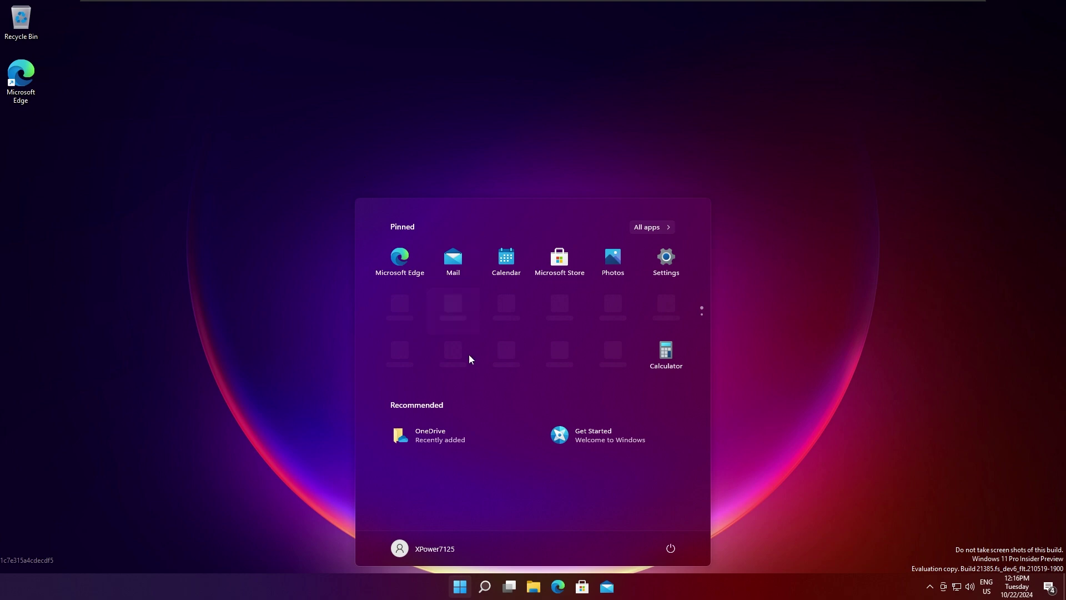
{"action": "left_click", "coordinate": [601, 441]}
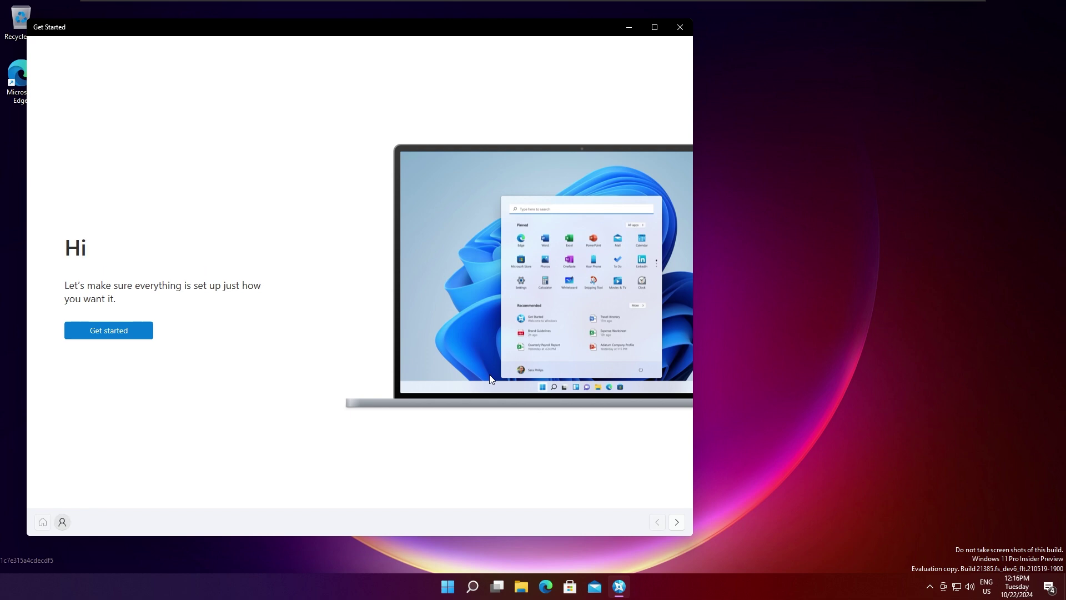
{"action": "left_click", "coordinate": [128, 332]}
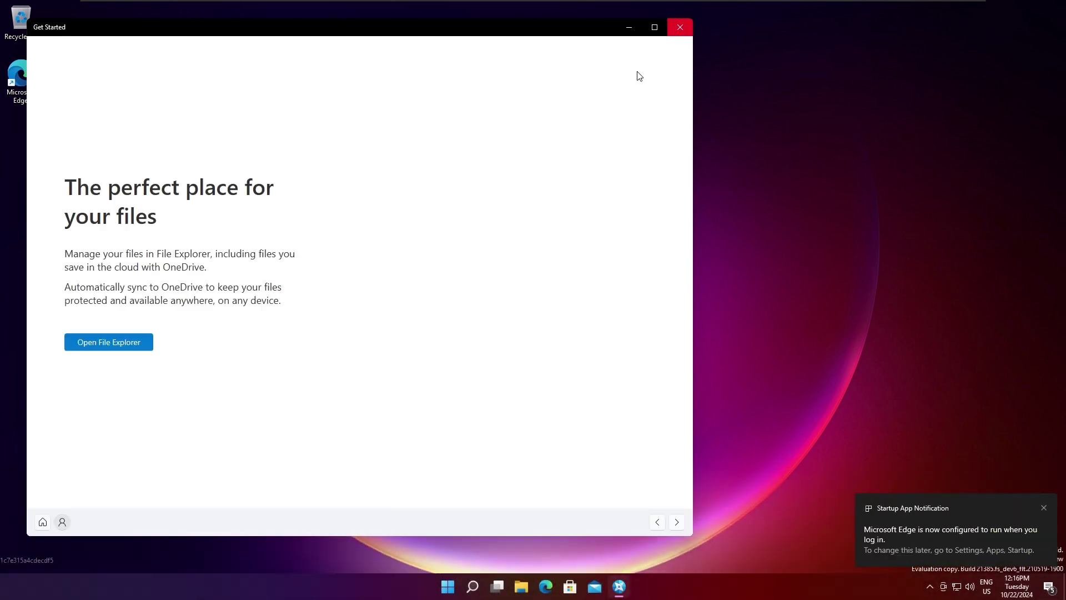
{"action": "left_click", "coordinate": [63, 522]}
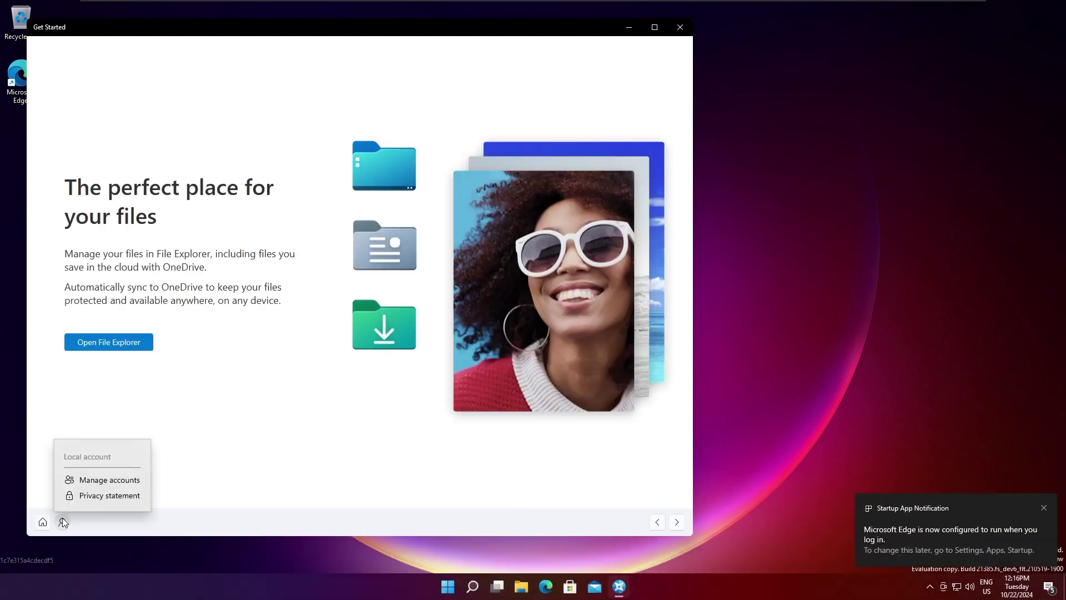
{"action": "left_click", "coordinate": [144, 516]}
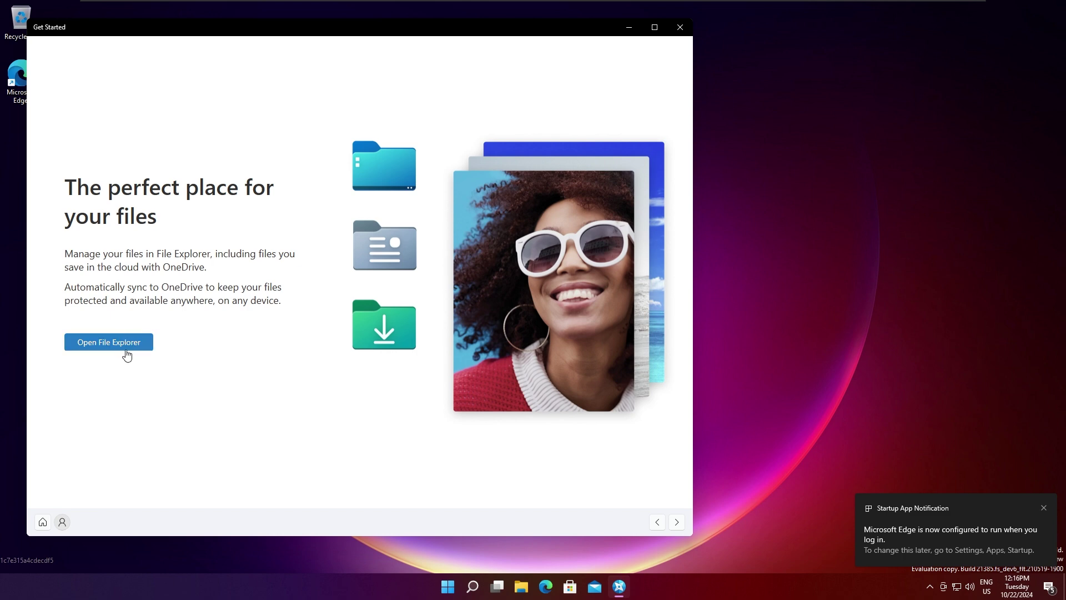
Page forward through the remaining Get Started introduction pages
{"action": "left_click", "coordinate": [676, 522]}
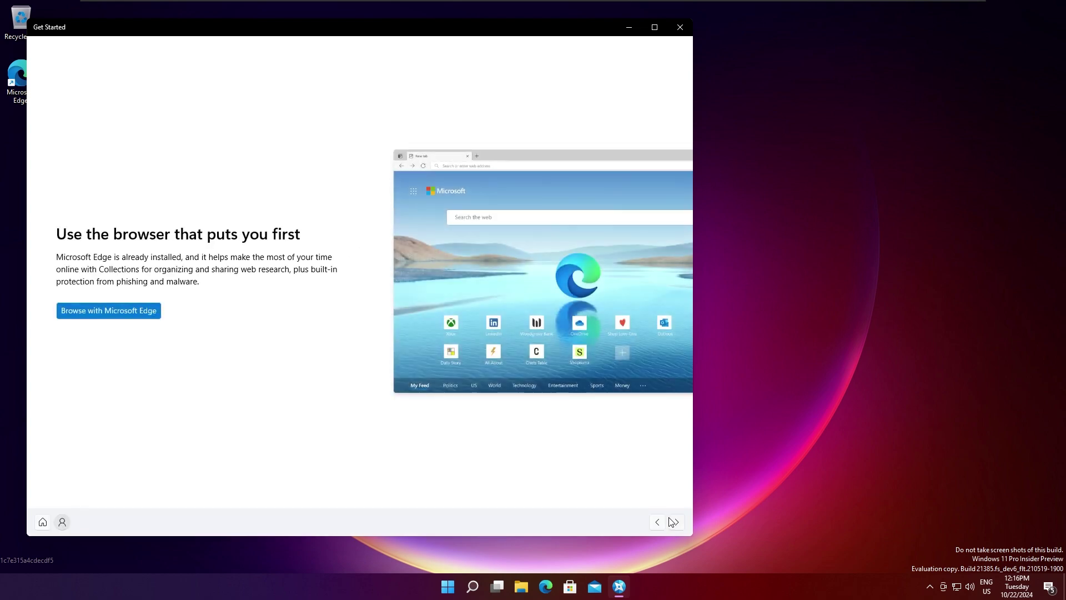
{"action": "left_click", "coordinate": [674, 522]}
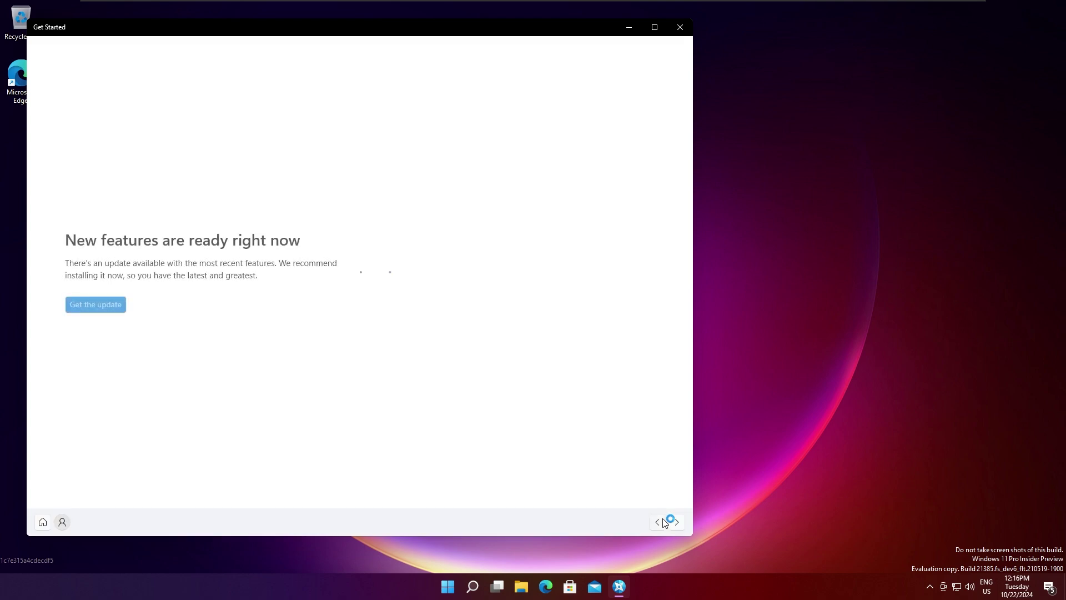
{"action": "left_click", "coordinate": [666, 521]}
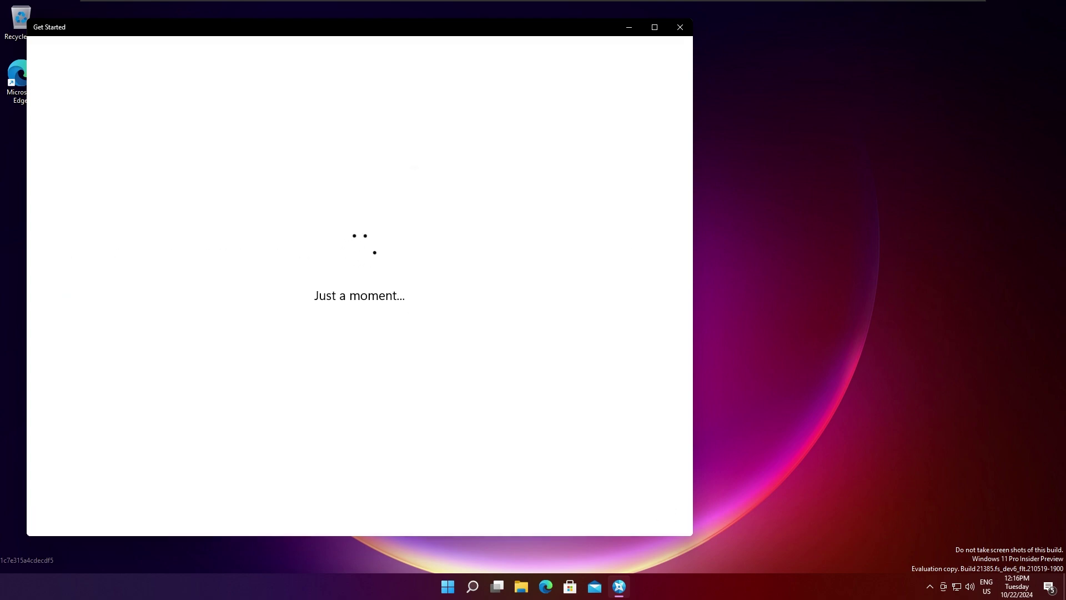
{"action": "left_click", "coordinate": [664, 521]}
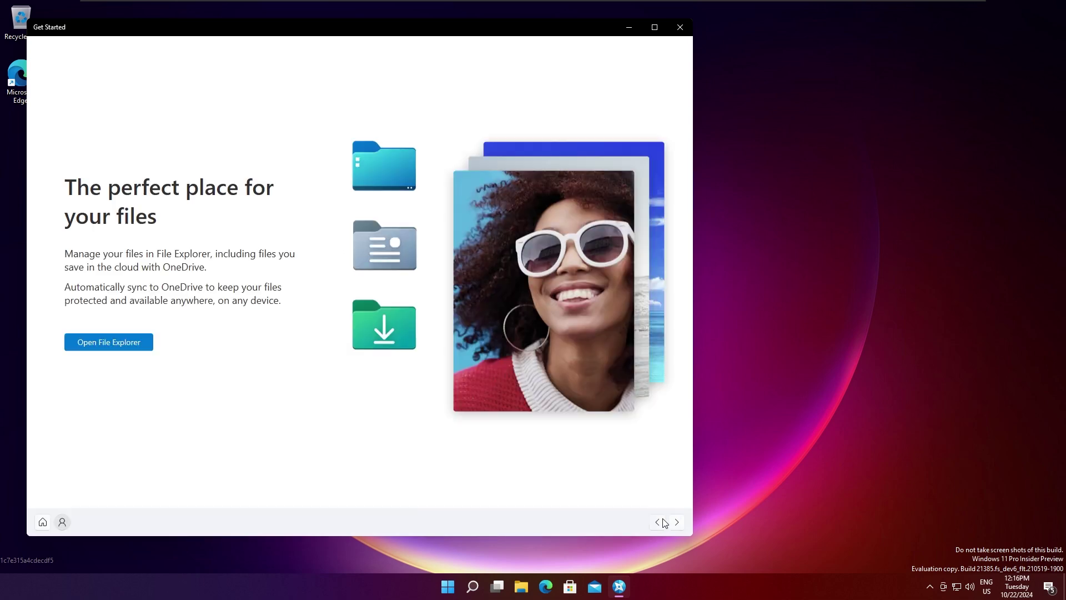
{"action": "left_click", "coordinate": [664, 522]}
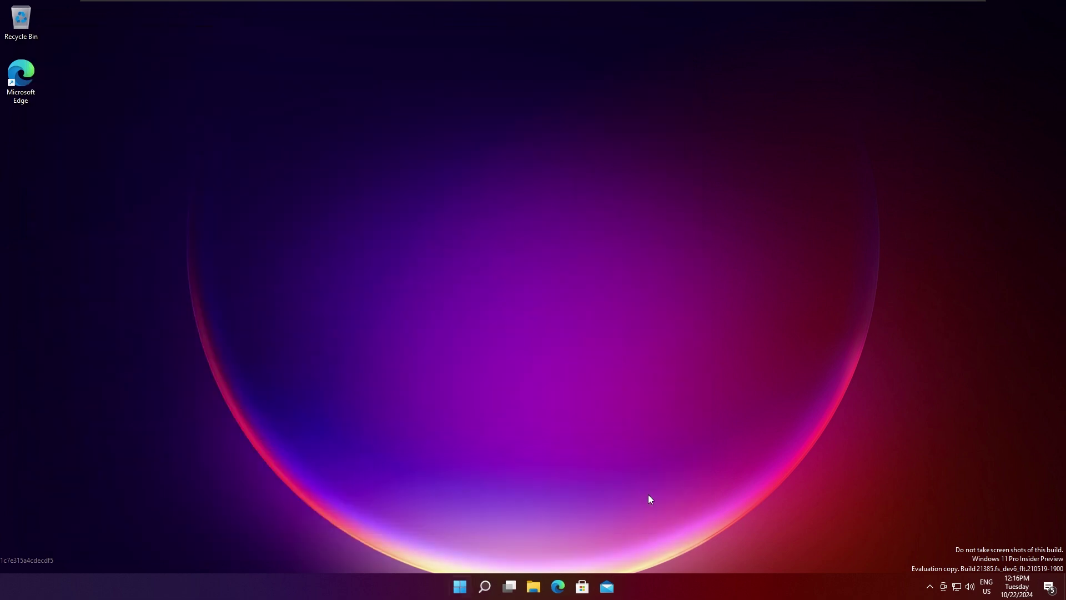
View the pinned app pages in the Start menu and open Windows search
{"action": "key", "text": "super"}
{"action": "scroll", "coordinate": [578, 300], "scroll_direction": "down", "scroll_amount": 1}
{"action": "scroll", "coordinate": [579, 299], "scroll_direction": "up", "scroll_amount": 1}
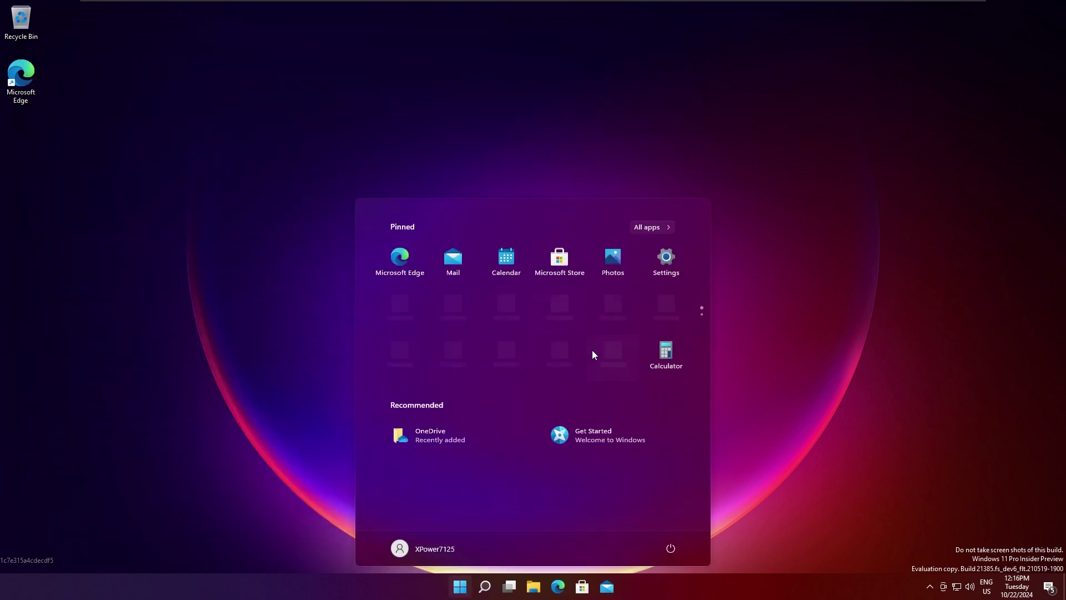
{"action": "key", "text": "super"}
{"action": "key", "text": "super"}
{"action": "left_click", "coordinate": [486, 588]}
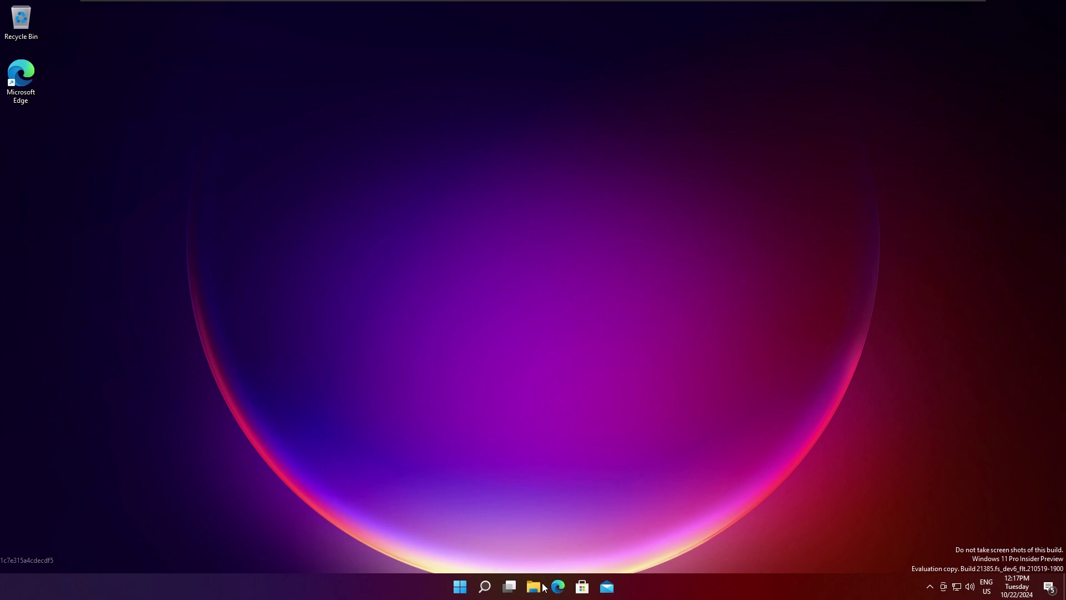
Expand the quick actions in the Action center and dismiss the Privacy and Startup App Notification entries
{"action": "left_click", "coordinate": [929, 583]}
{"action": "left_click", "coordinate": [1047, 588]}
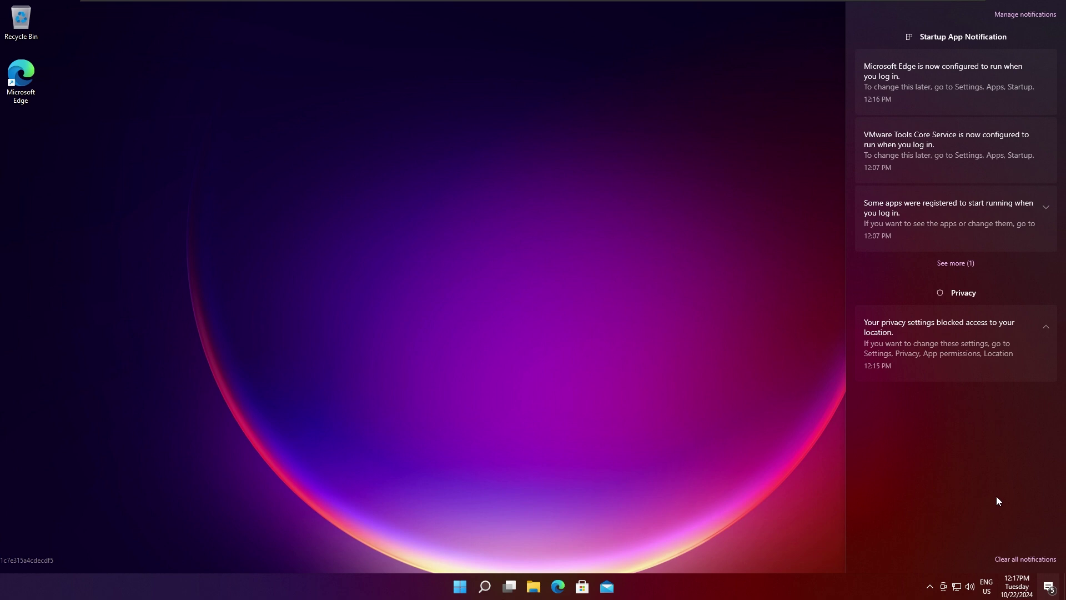
{"action": "left_click", "coordinate": [868, 517]}
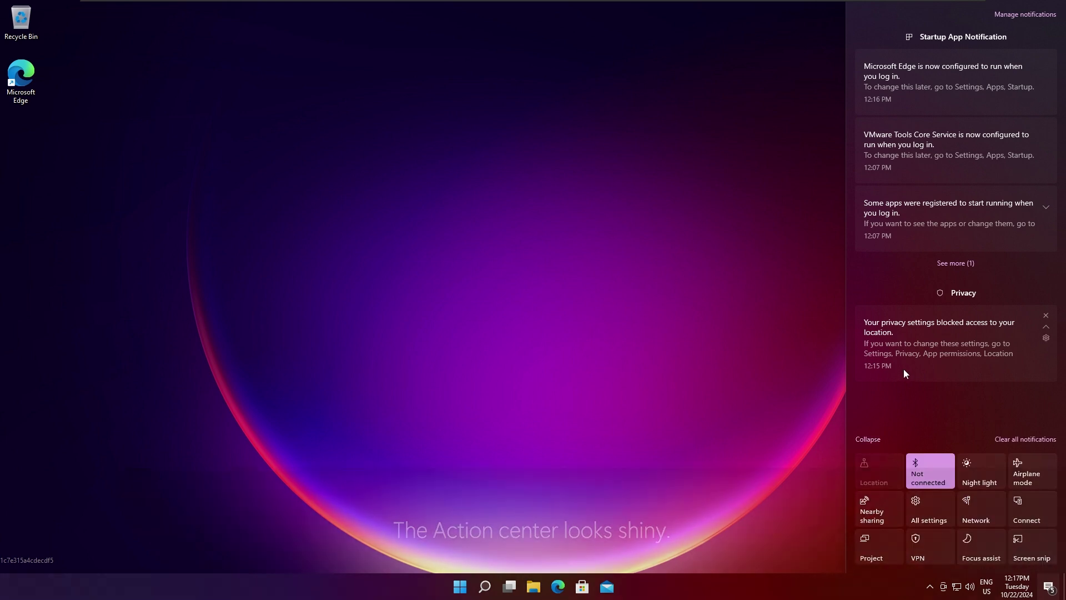
{"action": "left_click", "coordinate": [888, 354]}
{"action": "left_click", "coordinate": [1045, 37]}
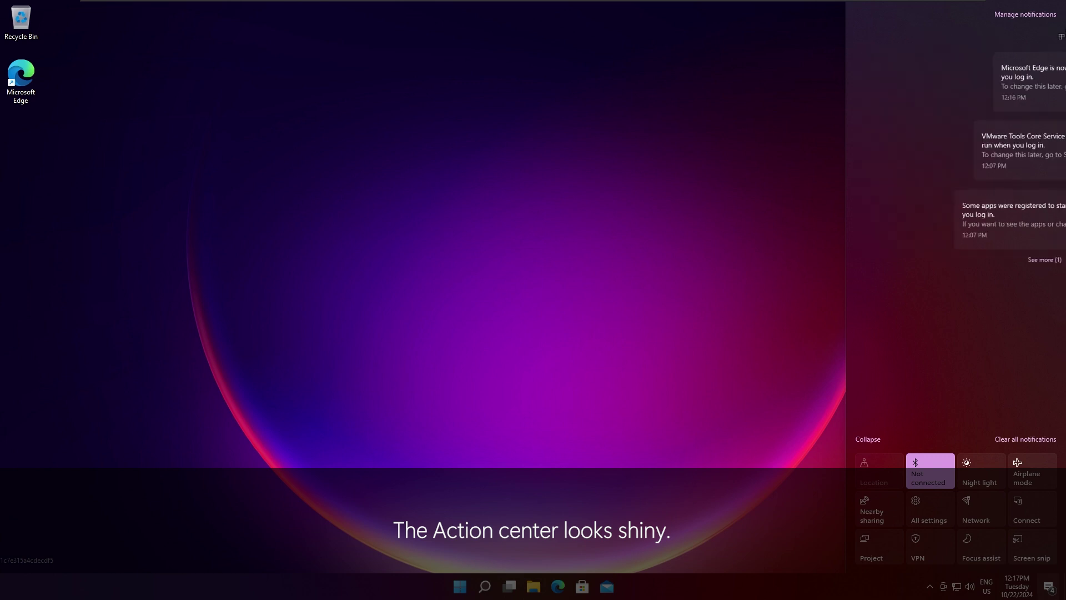
{"action": "right_click", "coordinate": [748, 175]}
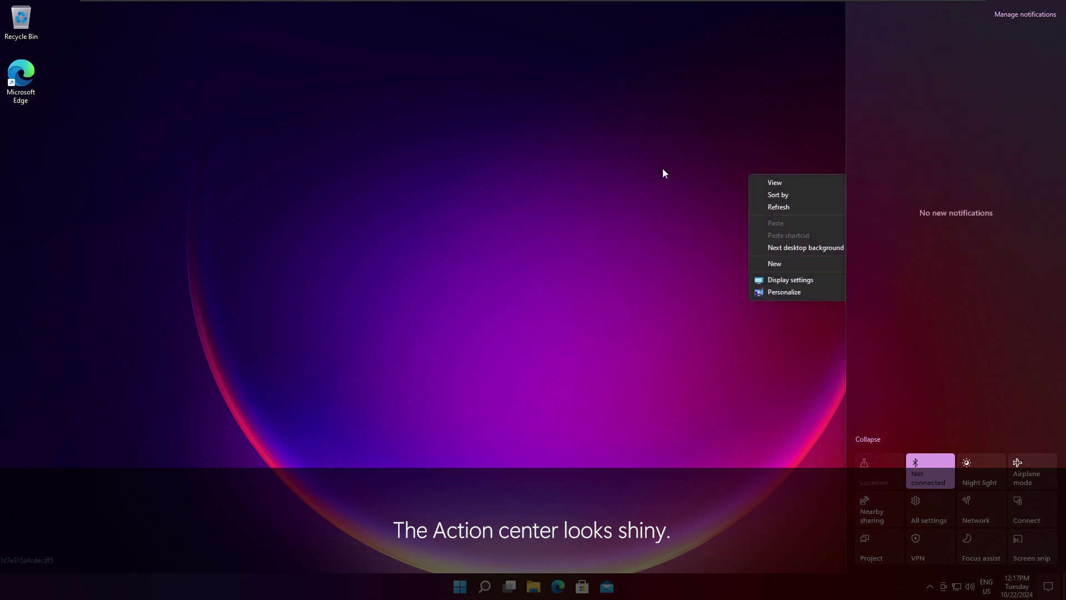
{"action": "left_click", "coordinate": [664, 170]}
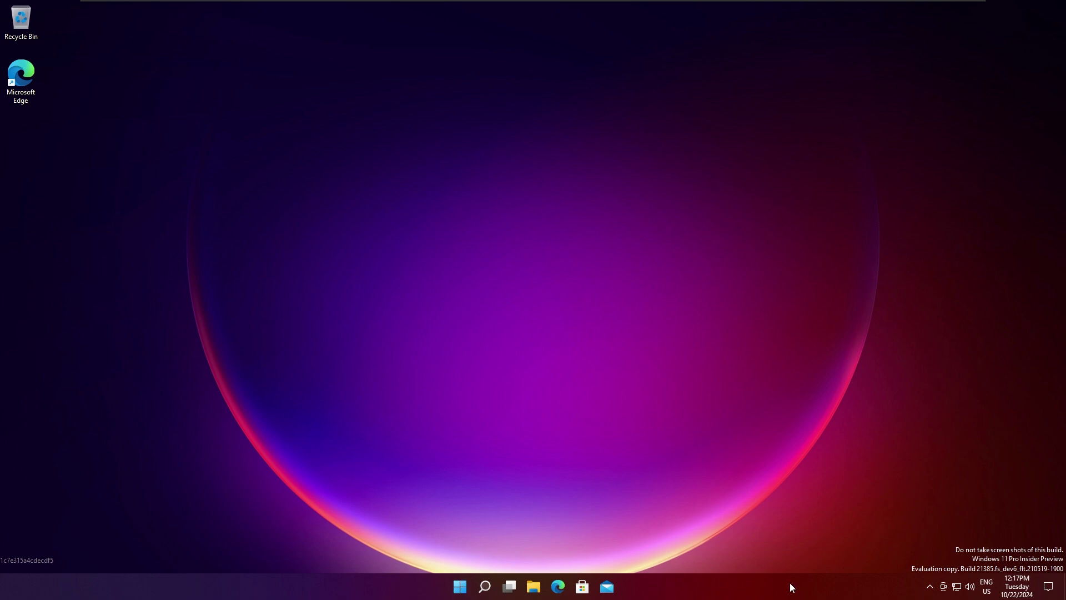
{"action": "mouse_move", "coordinate": [762, 401]}
{"action": "left_mouse_down"}
{"action": "mouse_move", "coordinate": [638, 484]}
{"action": "mouse_move", "coordinate": [689, 377]}
{"action": "left_mouse_up"}
{"action": "left_click_drag", "start_coordinate": [742, 278], "coordinate": [432, 425]}
{"action": "right_click", "coordinate": [260, 120]}
{"action": "left_click", "coordinate": [231, 136]}
{"action": "left_click_drag", "start_coordinate": [546, 359], "coordinate": [352, 296]}
{"action": "left_click_drag", "start_coordinate": [209, 171], "coordinate": [412, 123]}
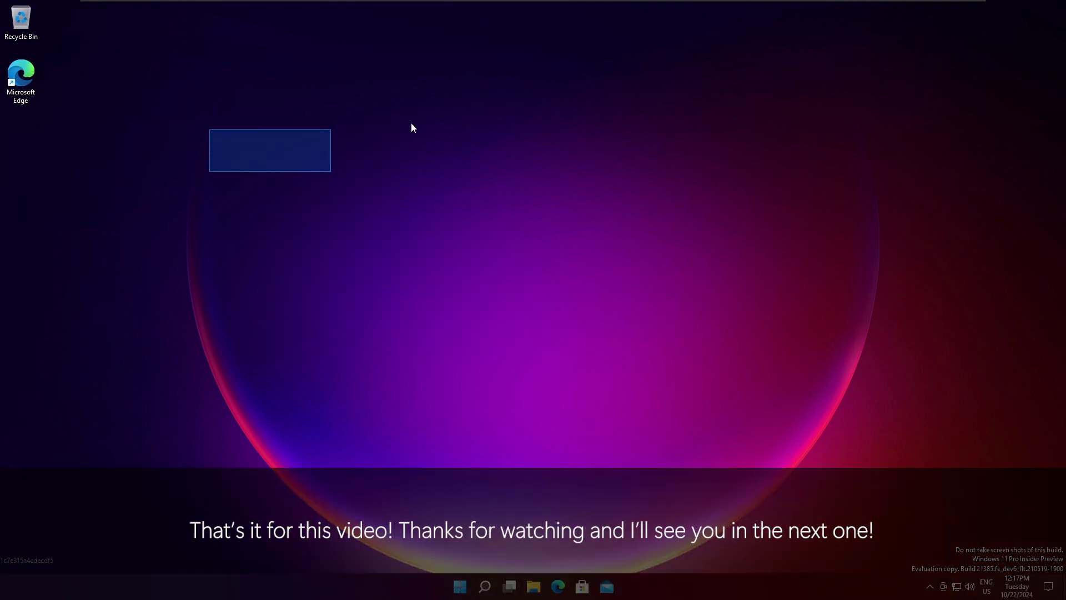
{"action": "left_click_drag", "start_coordinate": [482, 158], "coordinate": [222, 450]}
{"action": "left_click_drag", "start_coordinate": [188, 445], "coordinate": [258, 452]}
{"action": "left_click_drag", "start_coordinate": [207, 442], "coordinate": [509, 142]}
{"action": "left_click_drag", "start_coordinate": [611, 127], "coordinate": [700, 191]}
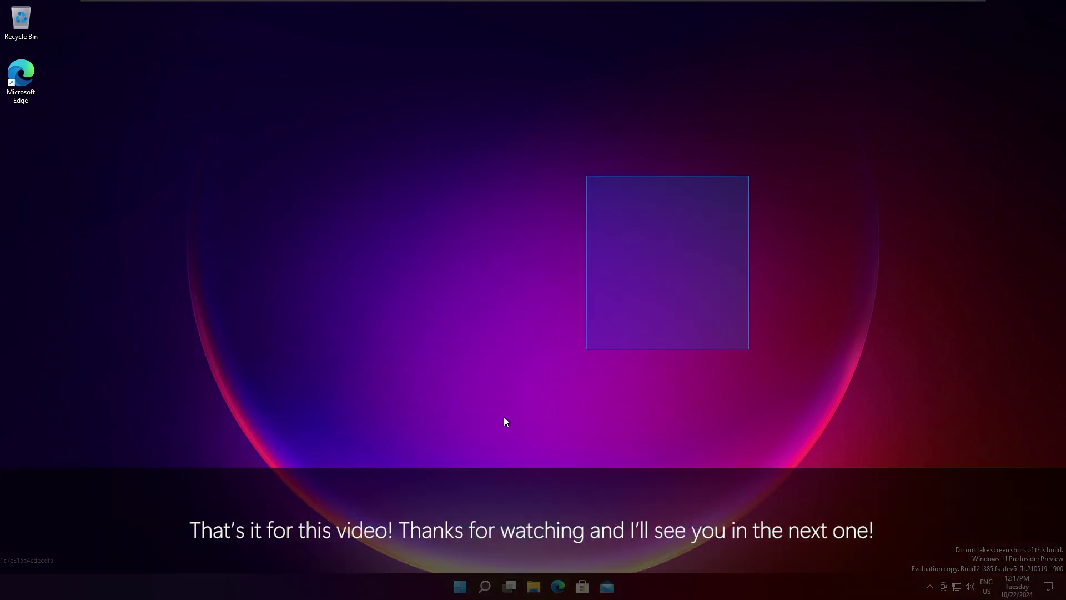